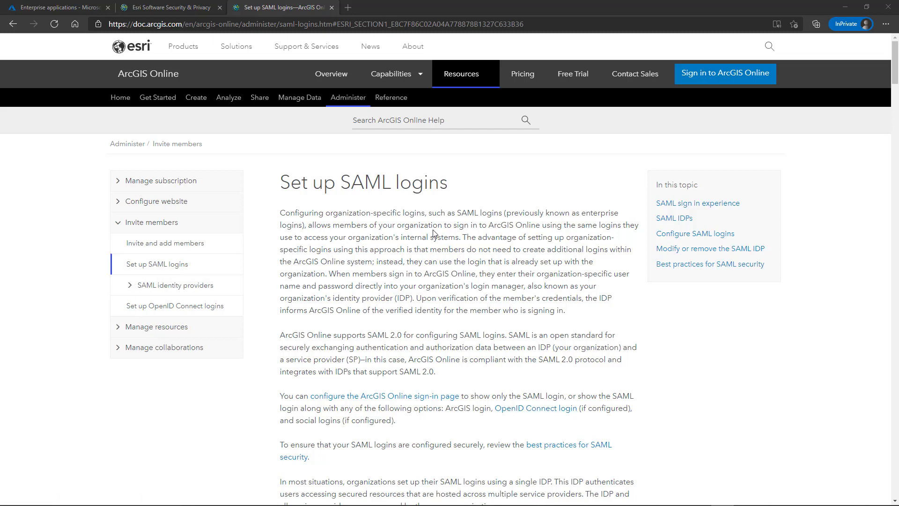
# - Open and skim the AD FS configuration help topic
pyautogui.click(130, 288)
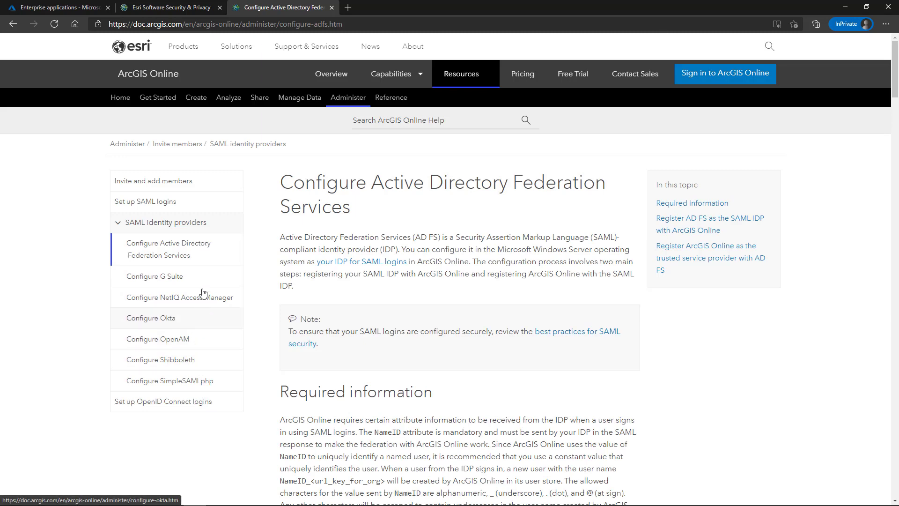
pyautogui.click(145, 245)
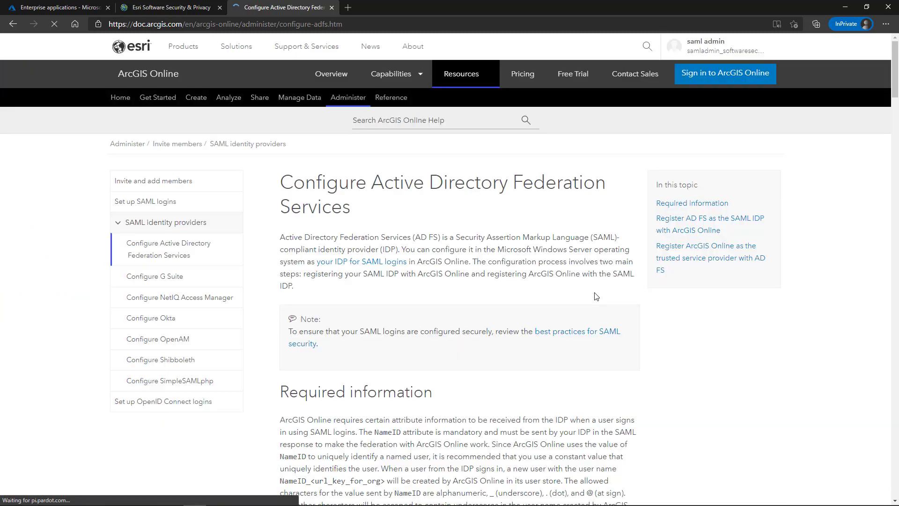
pyautogui.scroll(-10, 508, 274)
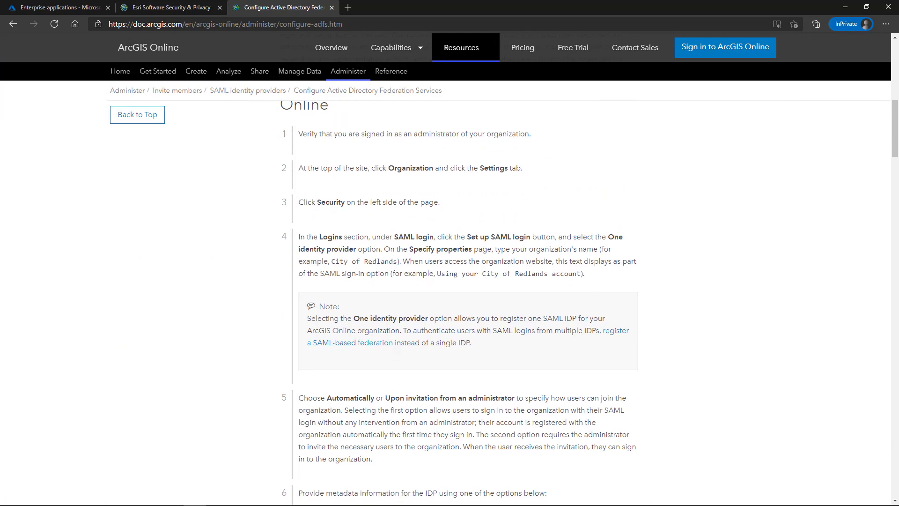
pyautogui.scroll(10, 173, 267)
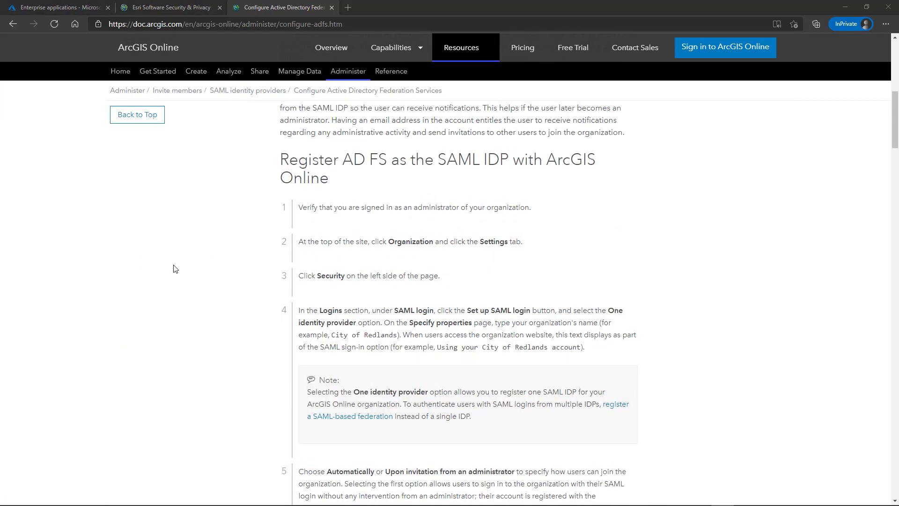
pyautogui.scroll(1, 174, 268)
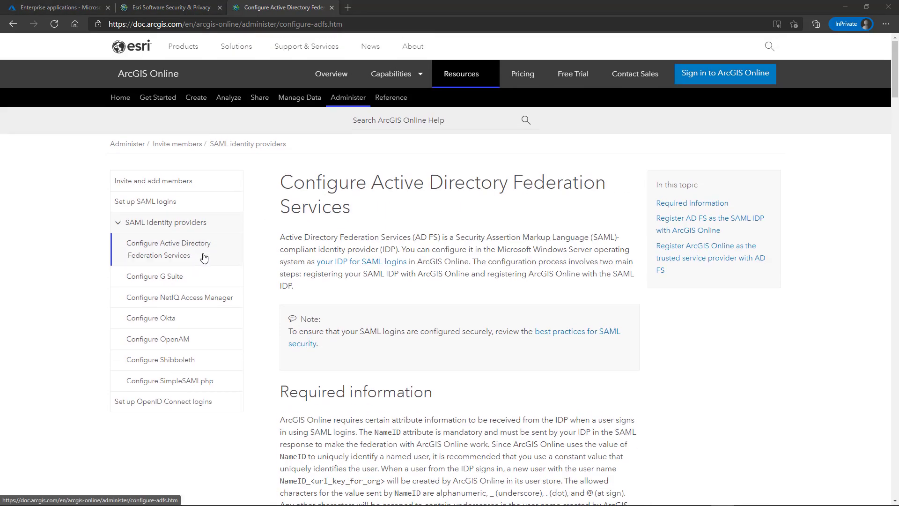
# - Read the Best practices for SAML security section, then bring up the organization's Security settings
pyautogui.click(164, 202)
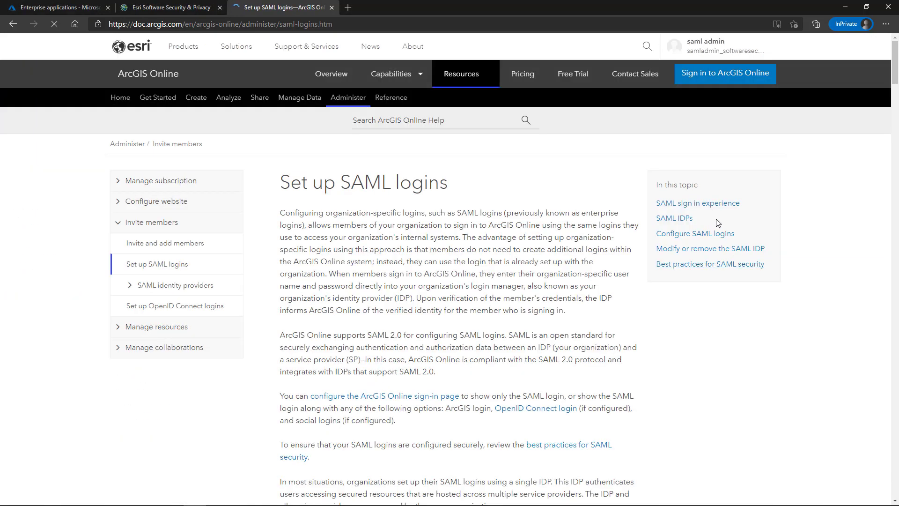
pyautogui.click(706, 266)
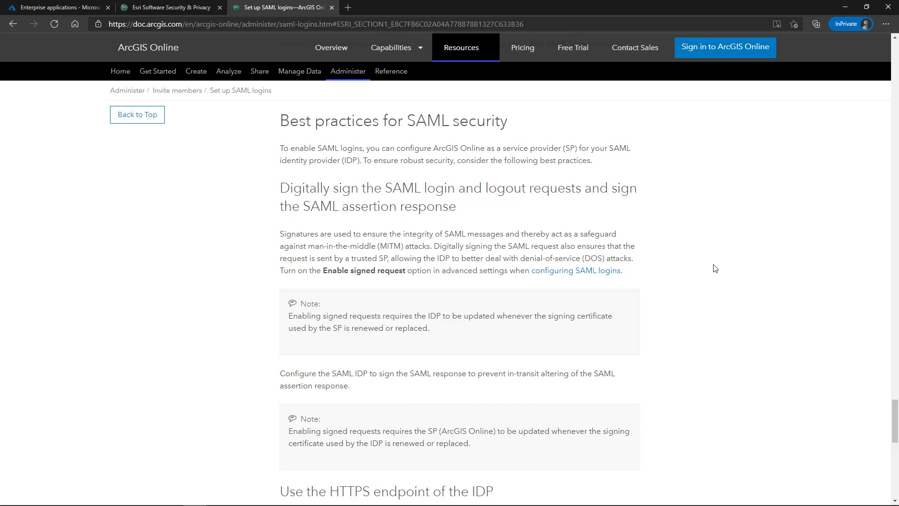
pyautogui.scroll(-4, 716, 268)
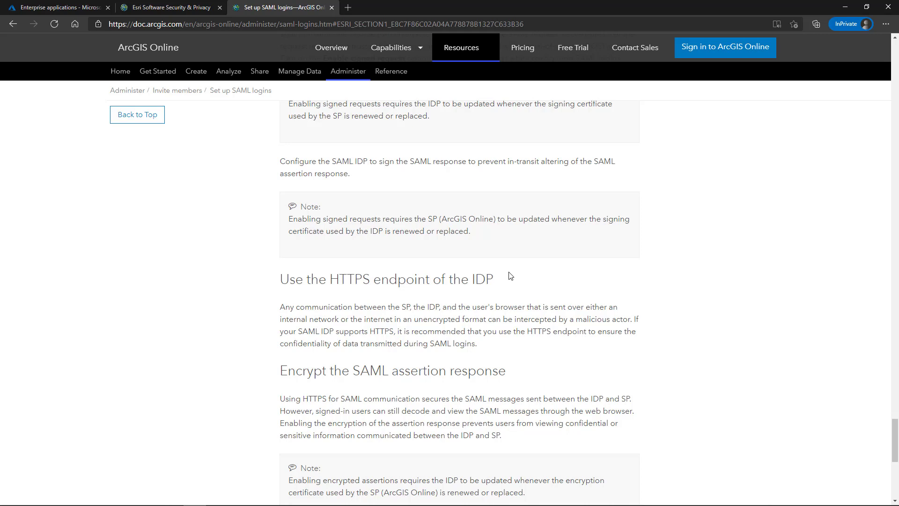
pyautogui.scroll(-2, 510, 276)
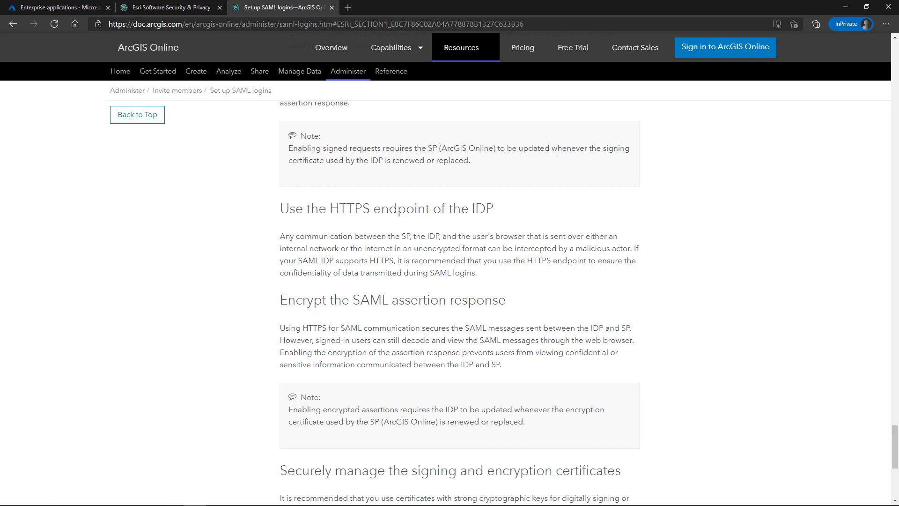
pyautogui.hotkey('ctrl', 'shift', 'Tab')
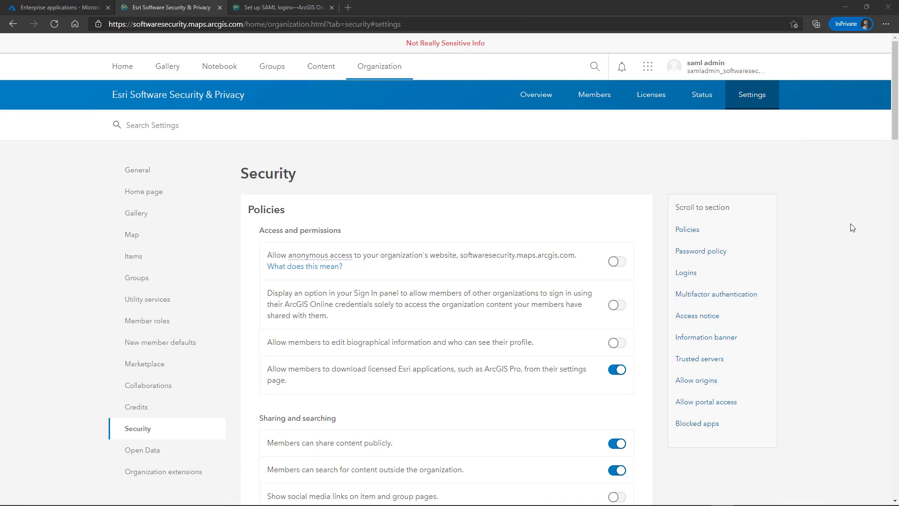
# - Under Logins, create a new SAML login with One identity provider and reach Specify properties
pyautogui.scroll(-10, 852, 228)
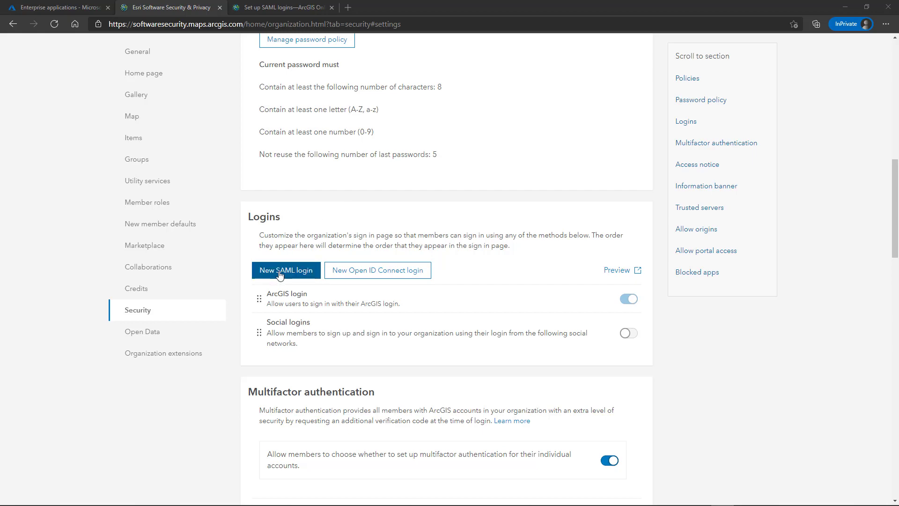
pyautogui.click(280, 274)
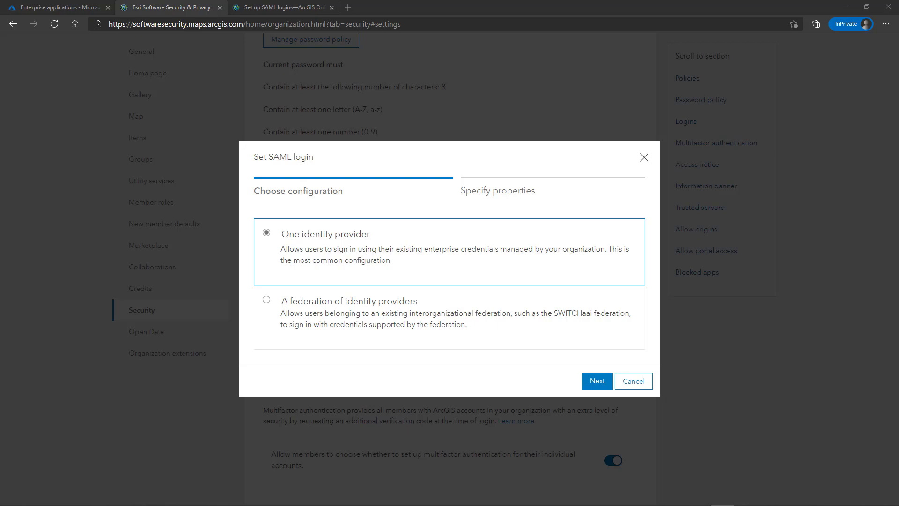
pyautogui.click(599, 382)
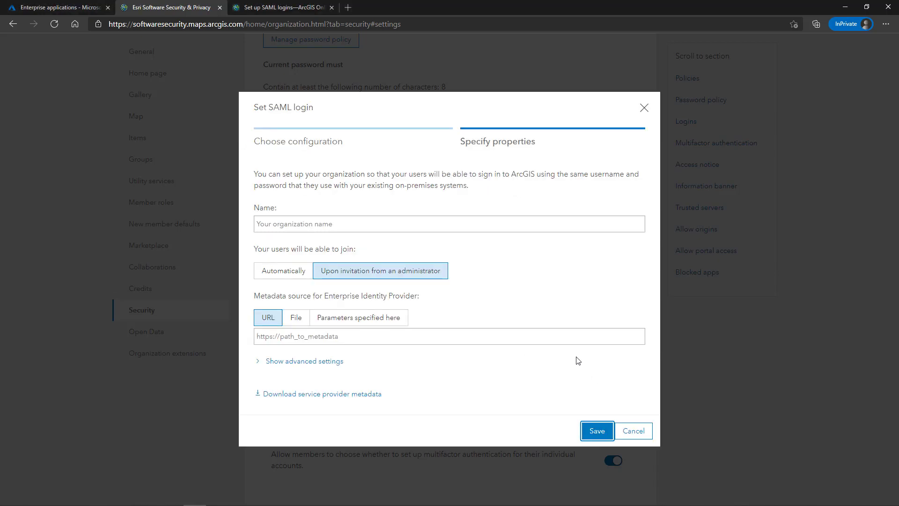
pyautogui.click(409, 224)
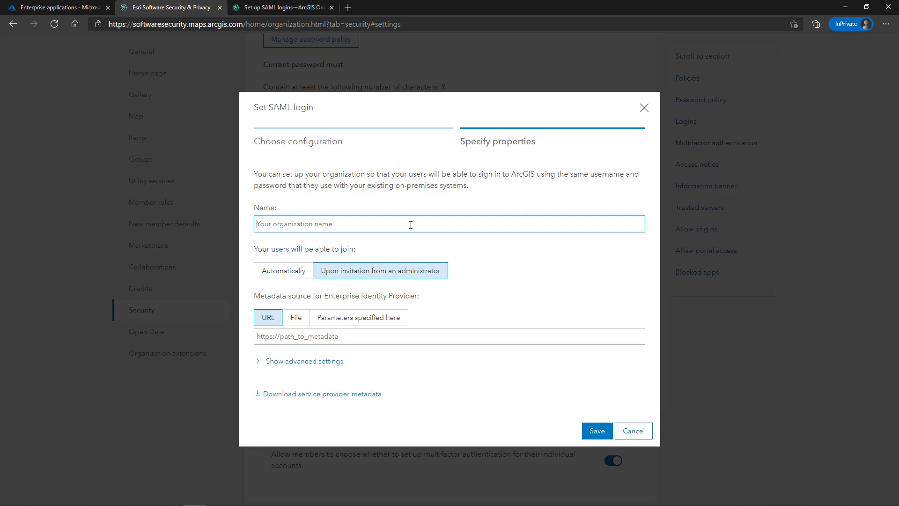
# - Name the SAML login 'Azure AD' with users joining Automatically, then go to Azure Enterprise applications
pyautogui.write('Azure AD')
pyautogui.click(284, 271)
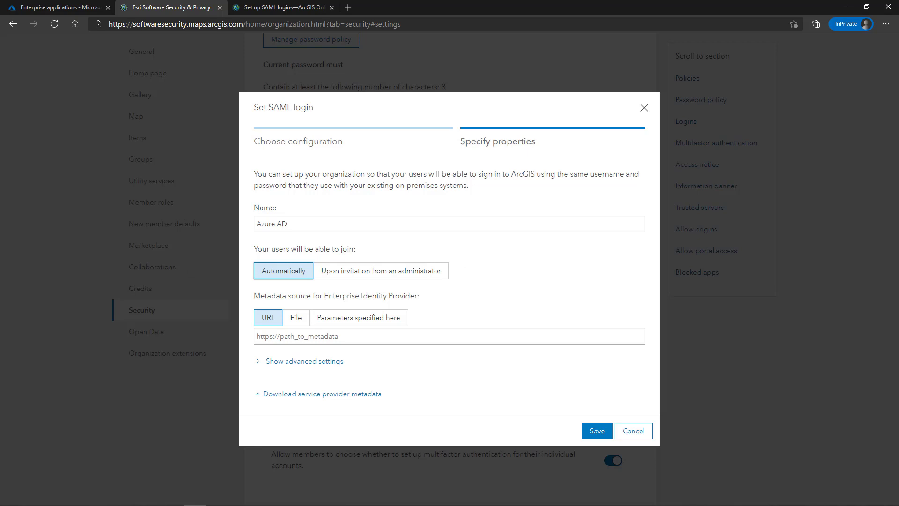
pyautogui.click(61, 7)
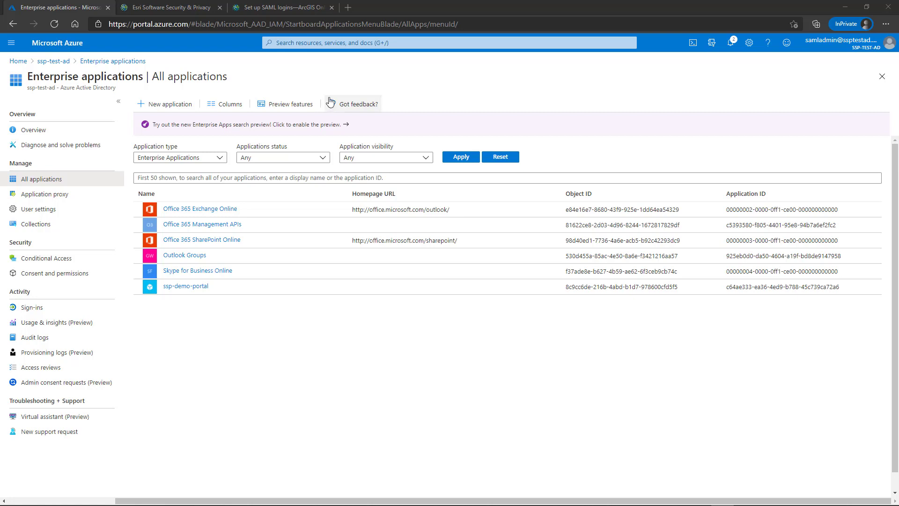
# - Search the Azure gallery for 'arcgis' and create the ArcGIS Online enterprise application
pyautogui.click(177, 110)
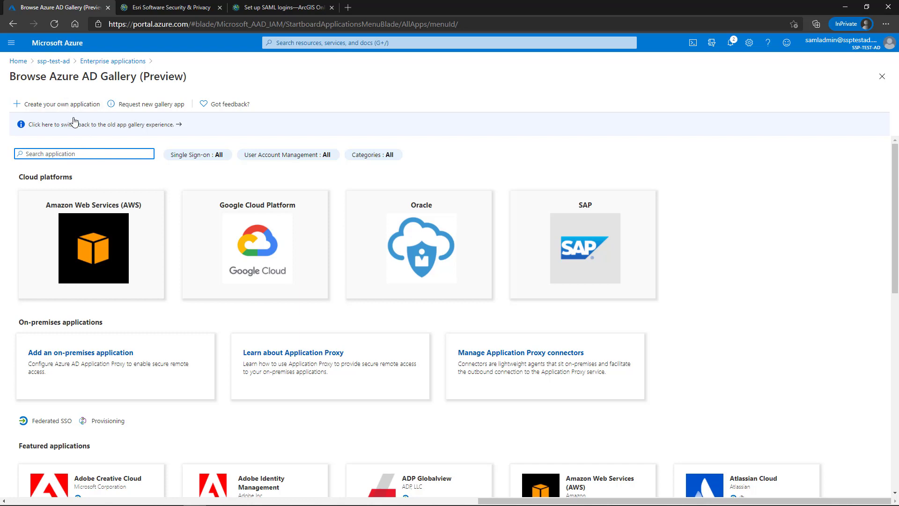
pyautogui.write('arcgis')
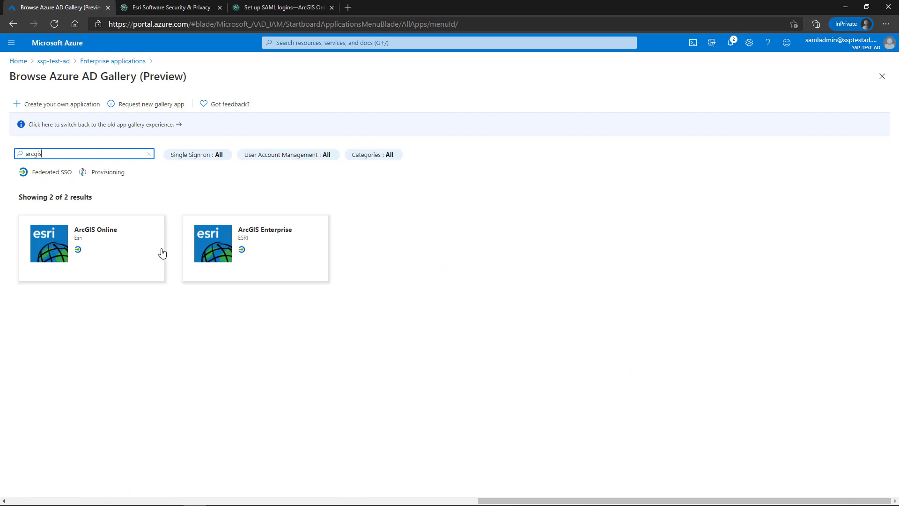
pyautogui.click(60, 246)
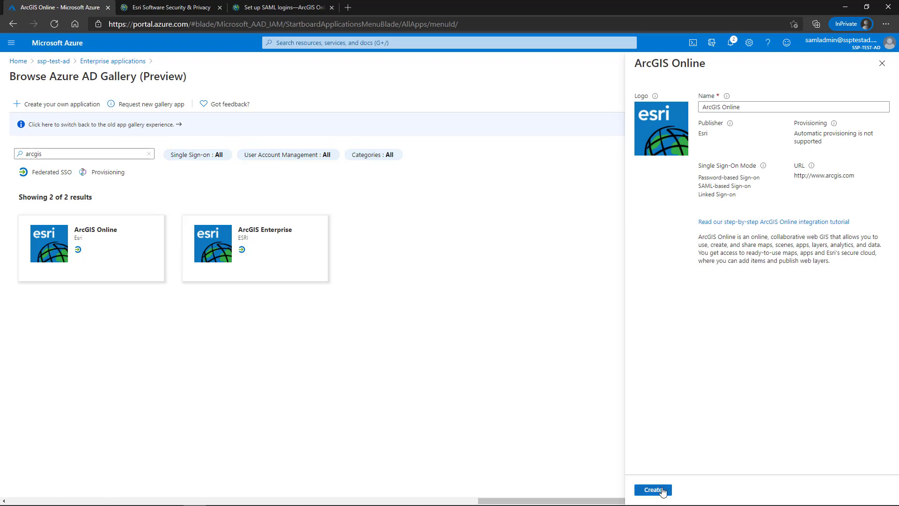
pyautogui.click(661, 489)
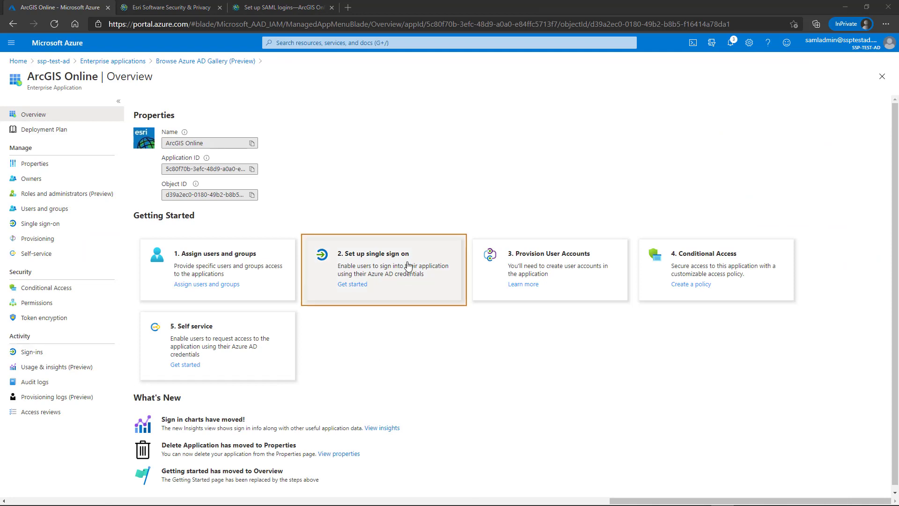
# - Choose SAML single sign-on for ArcGIS Online, then check the AD FS docs' LDAP claim mapping table
pyautogui.click(408, 265)
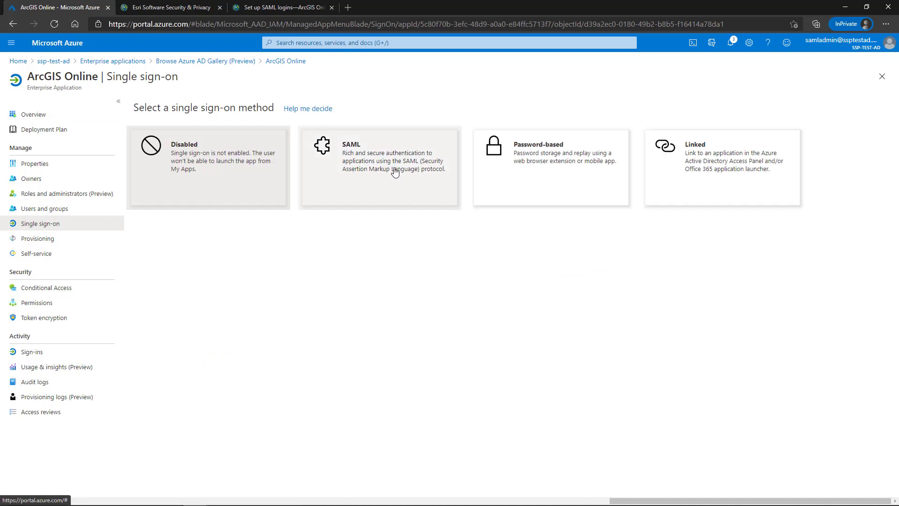
pyautogui.click(387, 185)
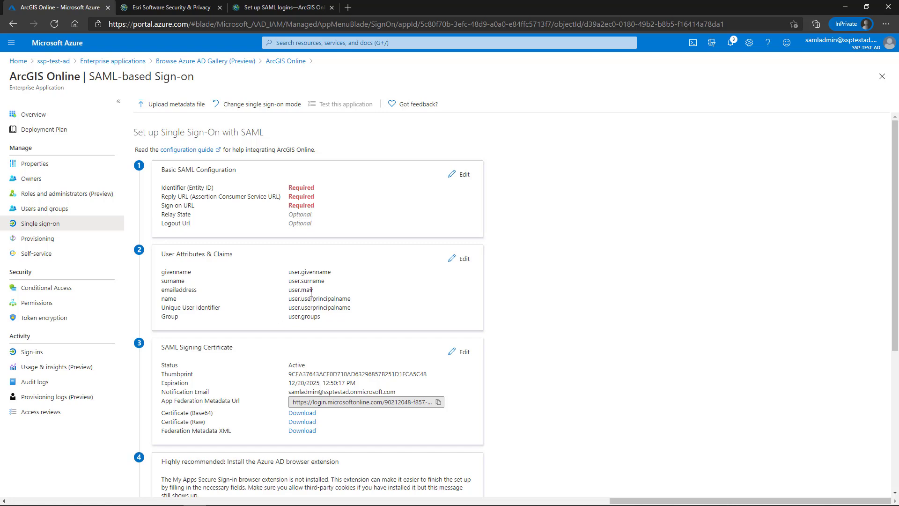
pyautogui.click(262, 6)
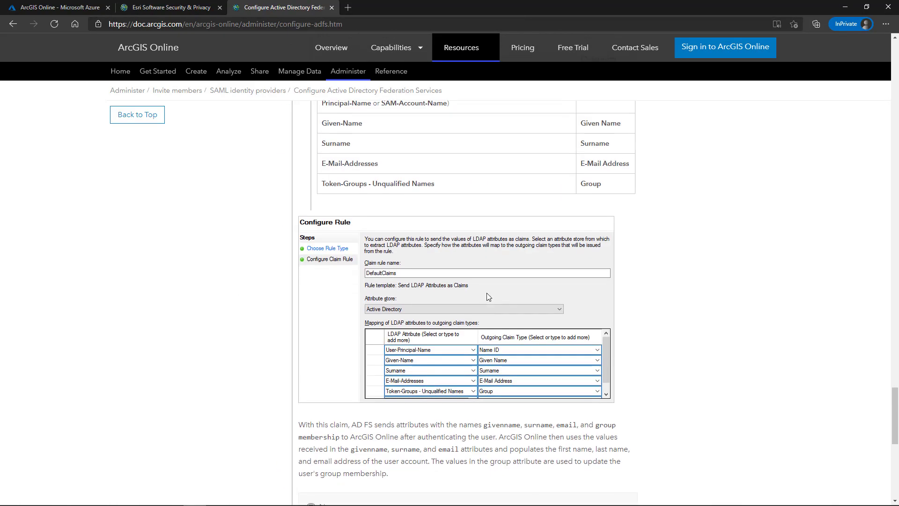
pyautogui.scroll(2, 487, 293)
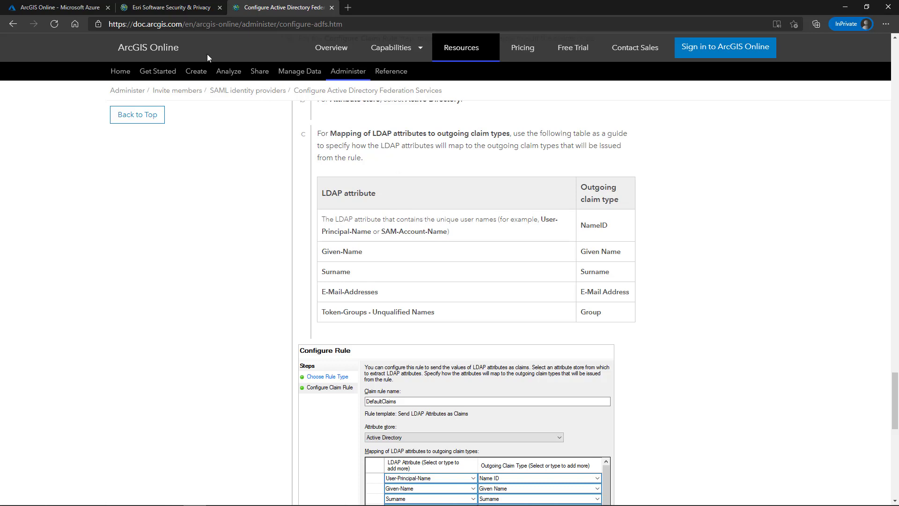
# - Back in Azure, open ArcGIS Online's User Attributes & Claims for editing
pyautogui.click(56, 7)
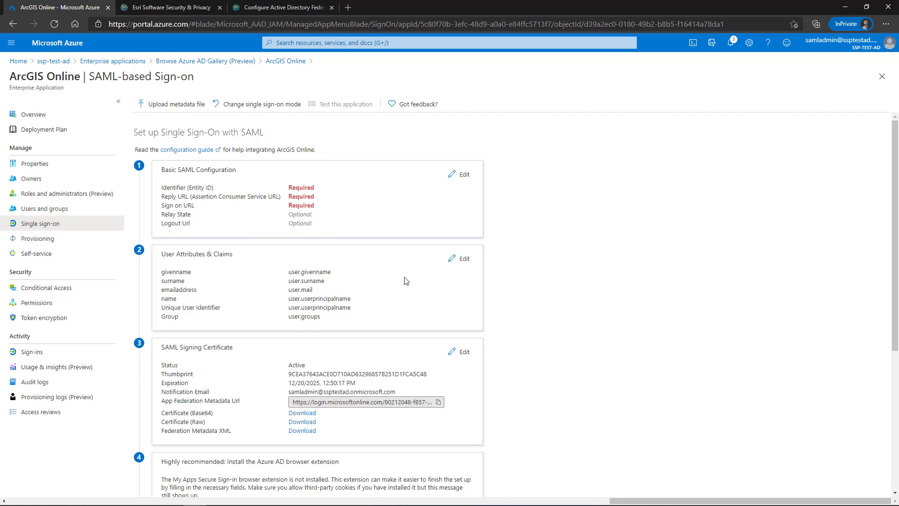
pyautogui.click(458, 261)
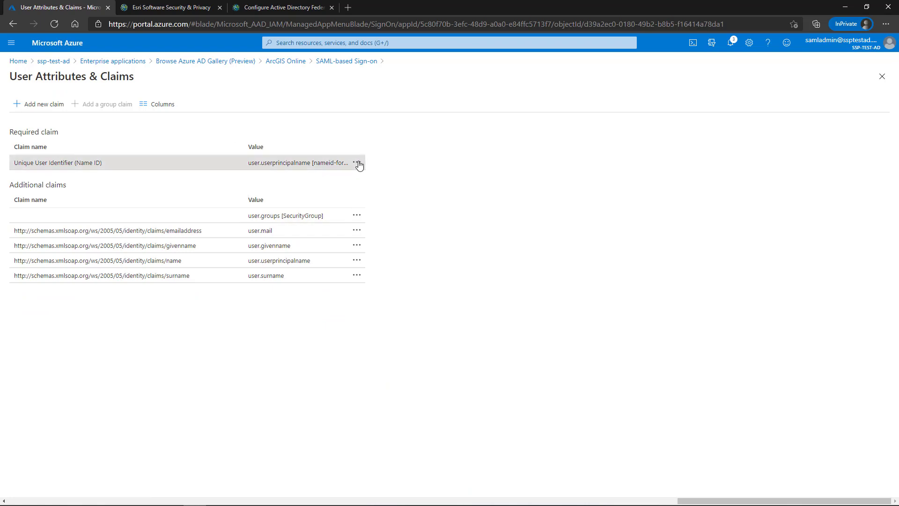
# - Confirm the Name ID claim's source stays user.userprincipalname, then return to ArcGIS Online's Single sign-on page
pyautogui.click(334, 167)
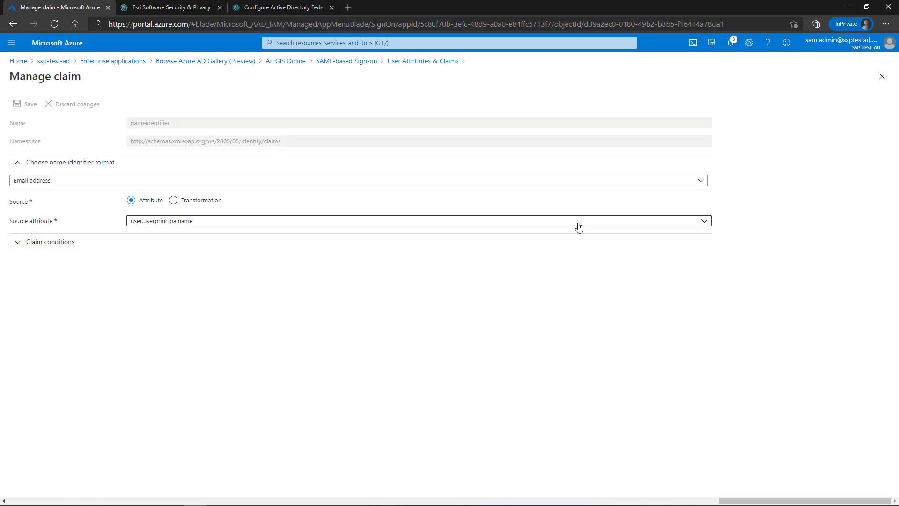
pyautogui.click(579, 224)
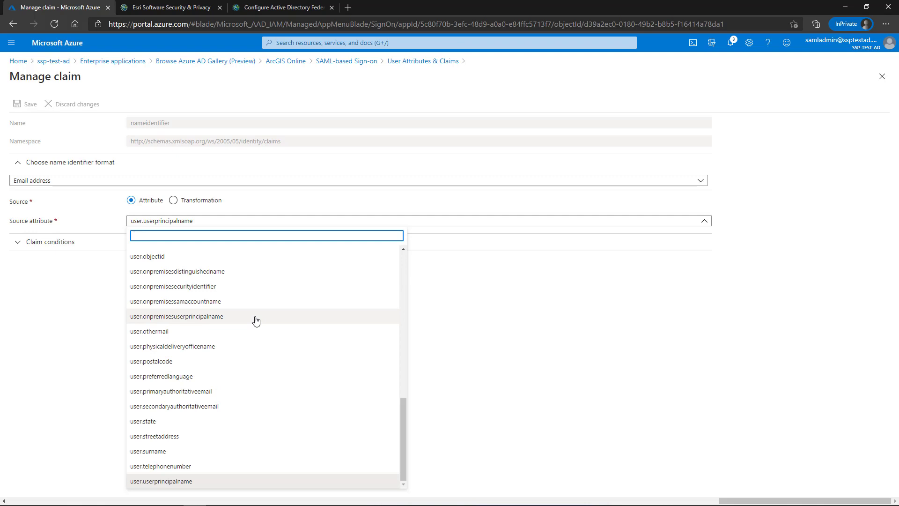
pyautogui.click(612, 270)
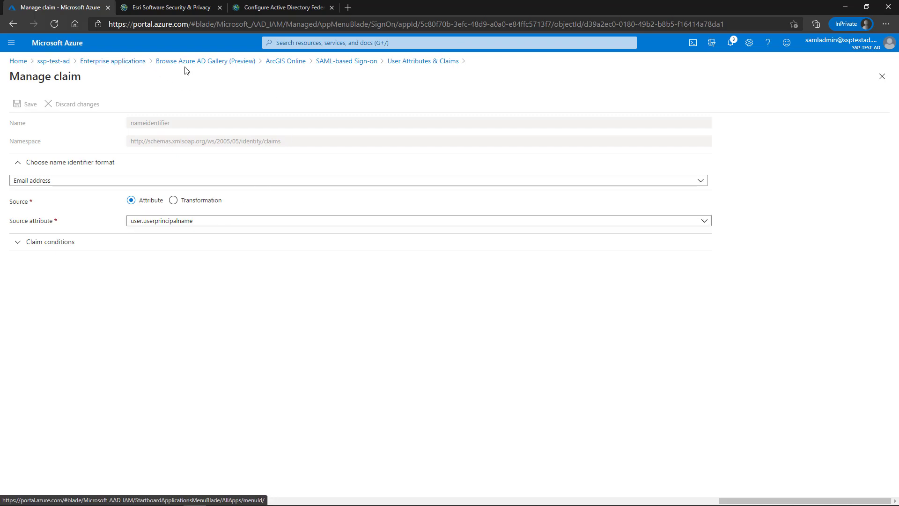
pyautogui.click(296, 62)
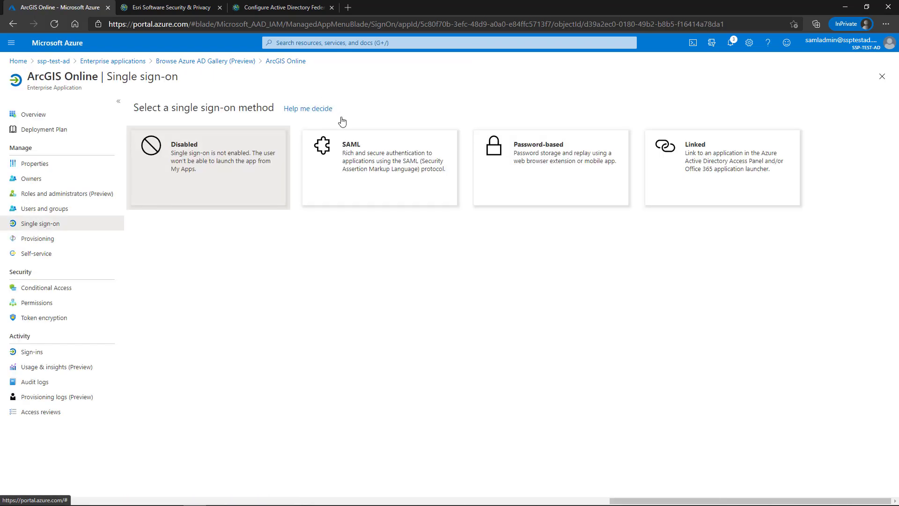
# - Open the SAML single sign-on settings and copy the App Federation Metadata Url
pyautogui.click(370, 161)
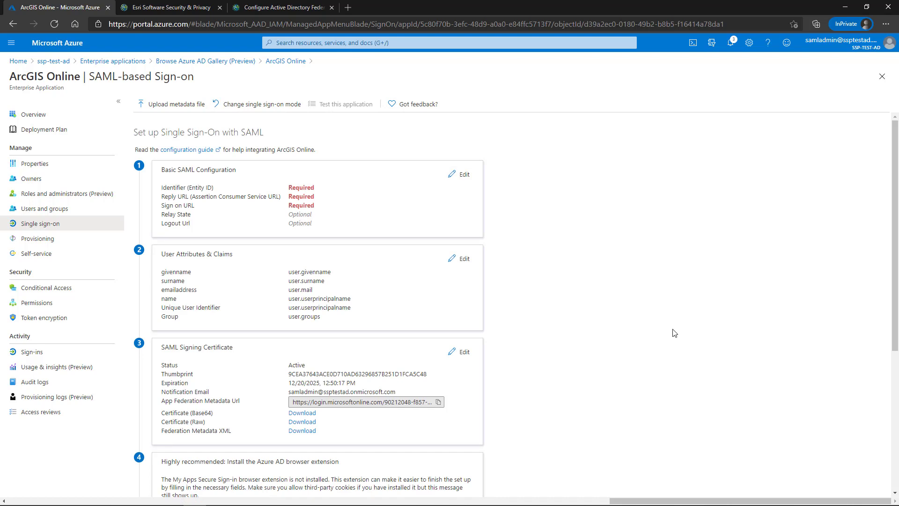
pyautogui.click(439, 403)
# - Paste the Azure federation metadata URL as the Azure AD login's identity provider source
pyautogui.click(174, 7)
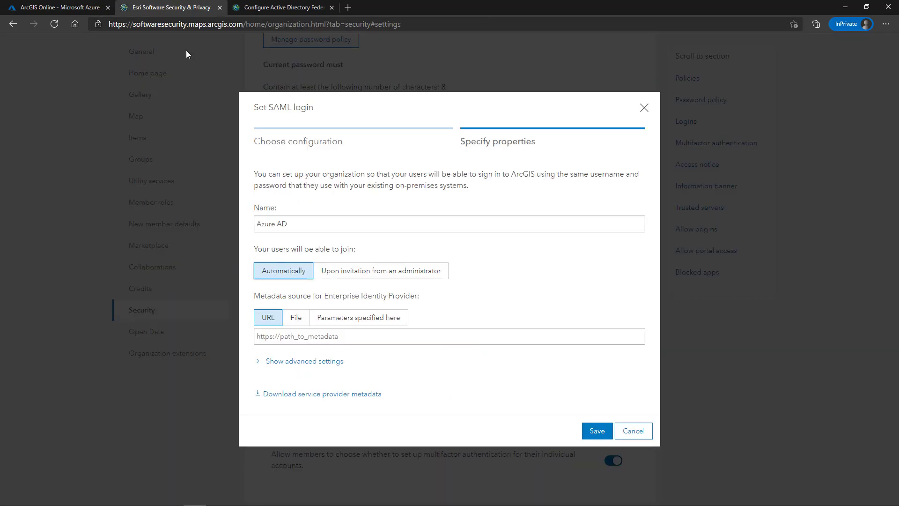
pyautogui.click(316, 335)
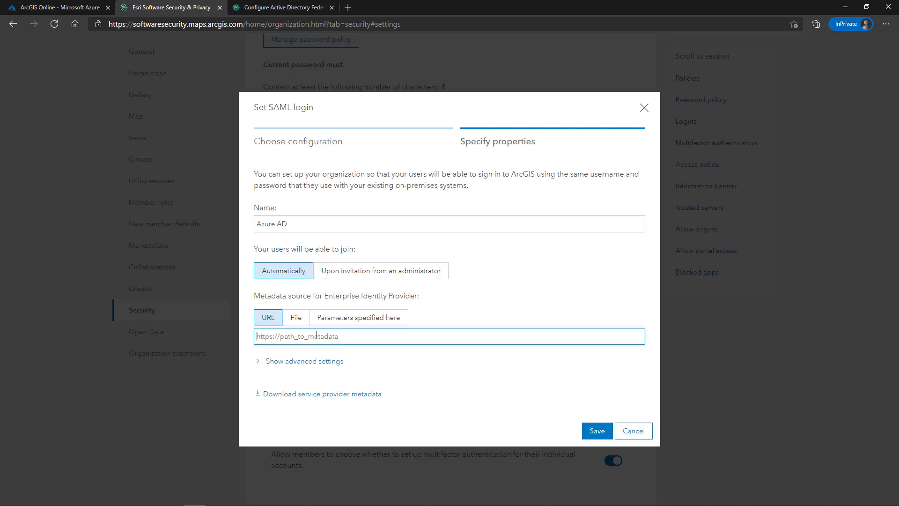
pyautogui.hotkey('ctrl', 'v')
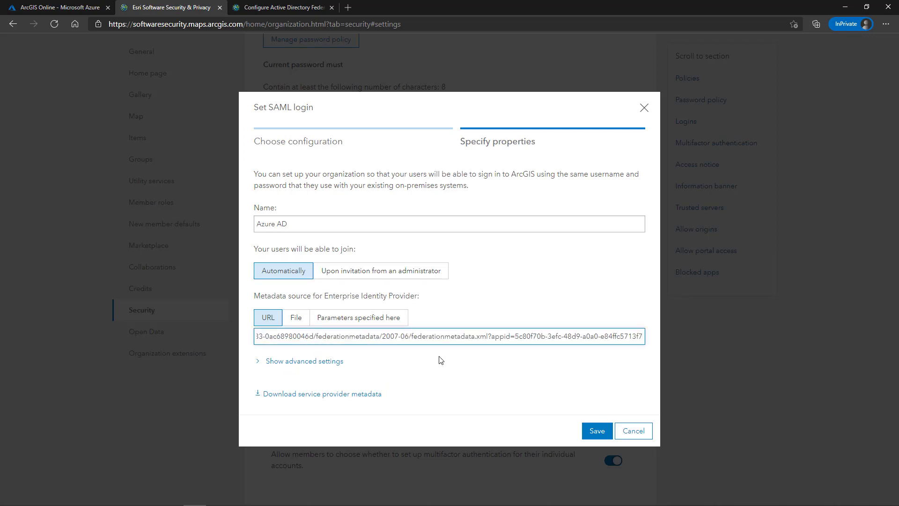
# - Enable Encrypt Assertion, signed requests, SHA256 signing, logout propagation and SAML based group membership
pyautogui.click(260, 362)
pyautogui.scroll(-2, 500, 335)
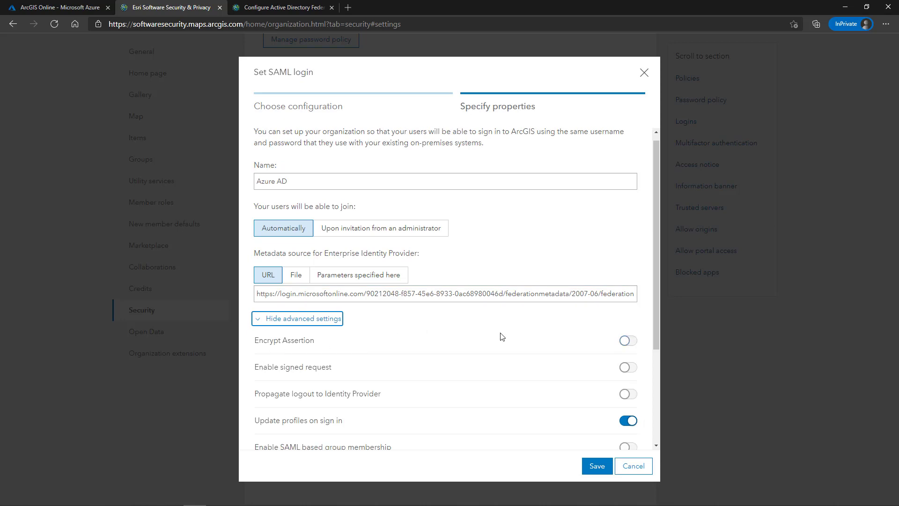
pyautogui.click(625, 254)
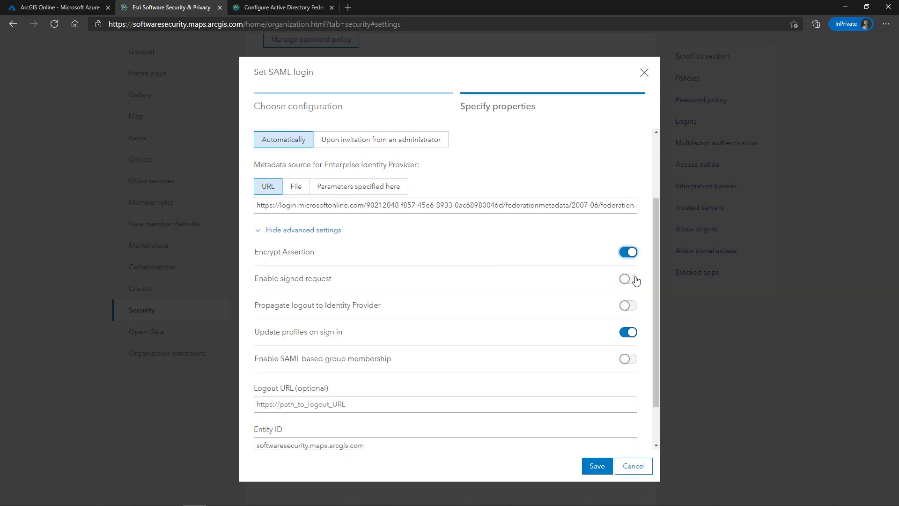
pyautogui.click(631, 279)
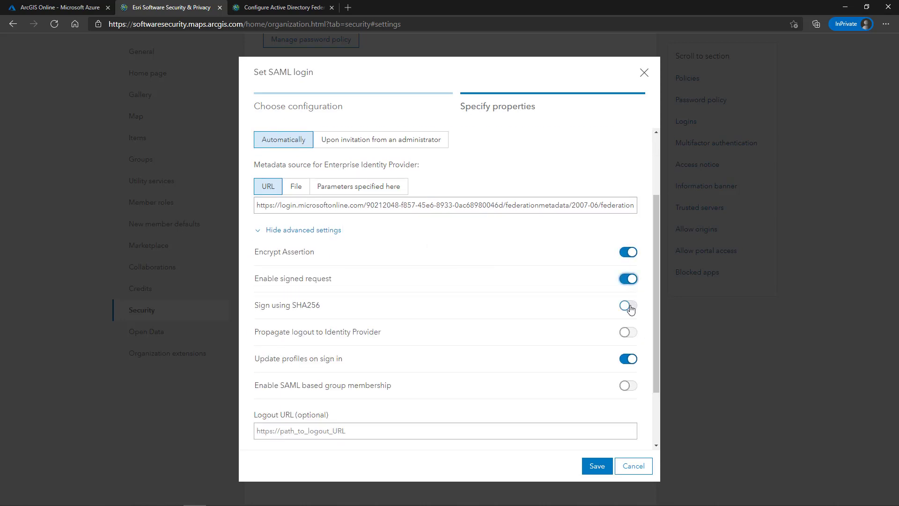
pyautogui.click(628, 307)
pyautogui.click(624, 333)
pyautogui.click(628, 386)
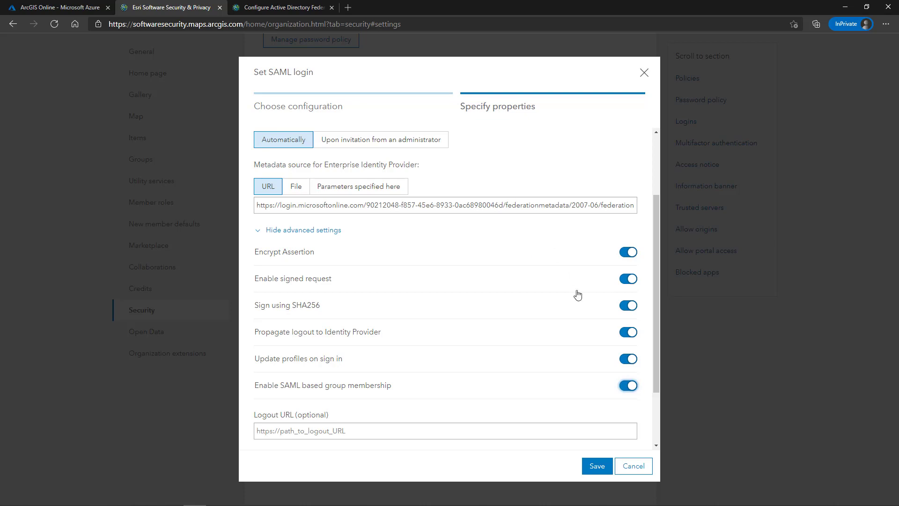
# - Save the Azure AD SAML login and reopen it to review its login URLs and certificate
pyautogui.click(598, 466)
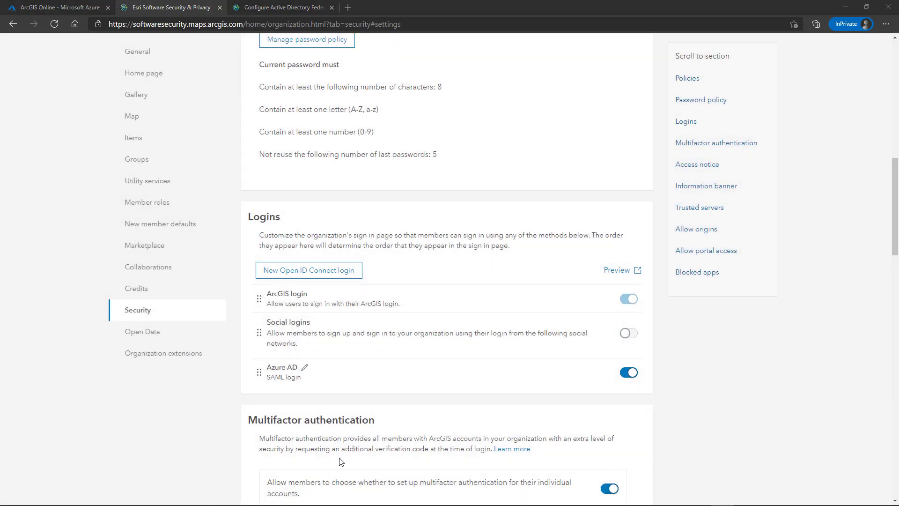
pyautogui.click(305, 369)
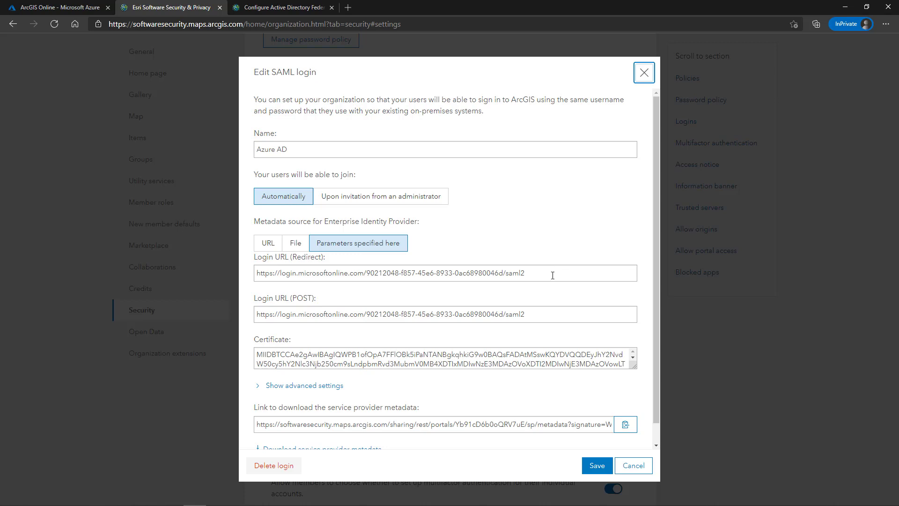
# - Select the redirect Login URL and enlarge the certificate box to review both
pyautogui.click(552, 276)
pyautogui.moveTo(552, 275); pyautogui.dragTo(256, 278)
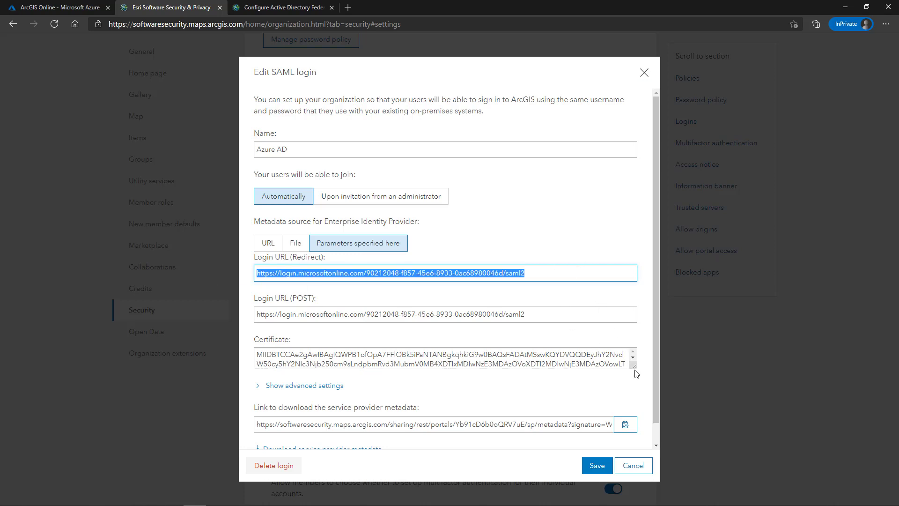
pyautogui.moveTo(634, 370); pyautogui.dragTo(634, 403)
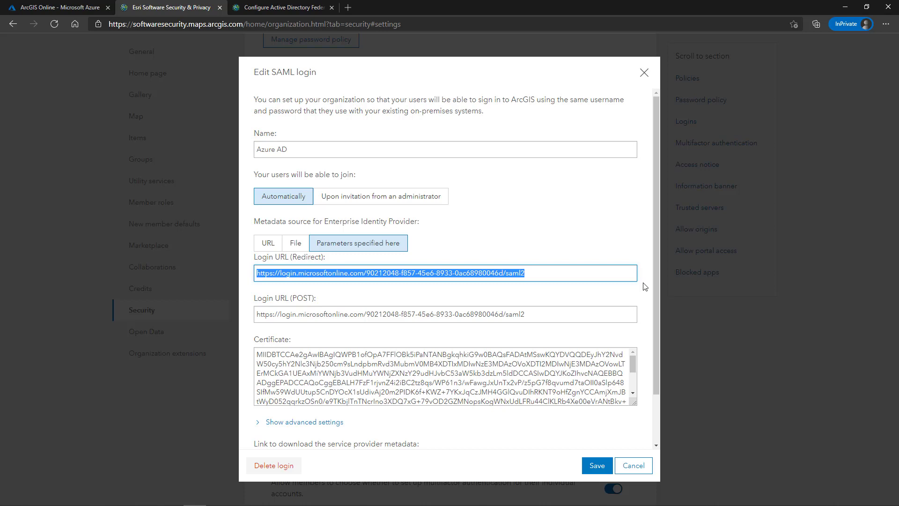
# - Expand the advanced settings and download the service provider metadata XML file
pyautogui.scroll(-2, 646, 287)
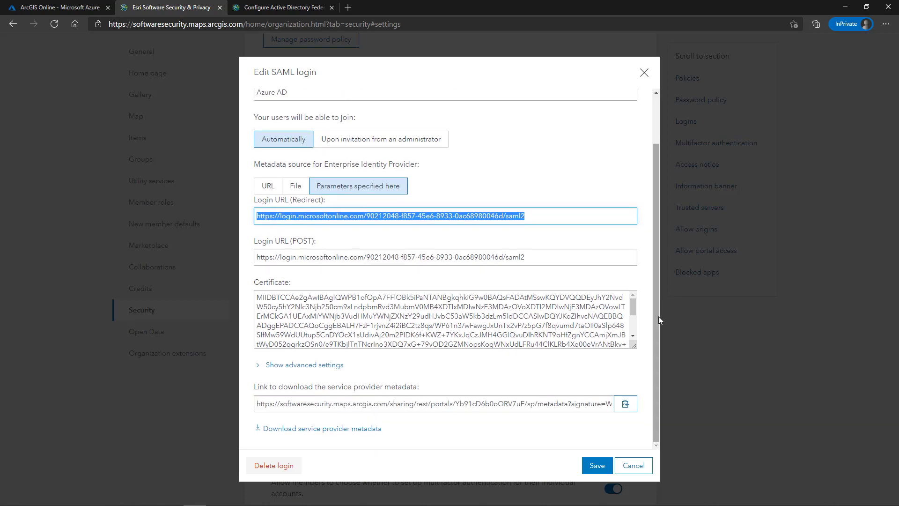
pyautogui.click(309, 365)
pyautogui.scroll(-4, 542, 351)
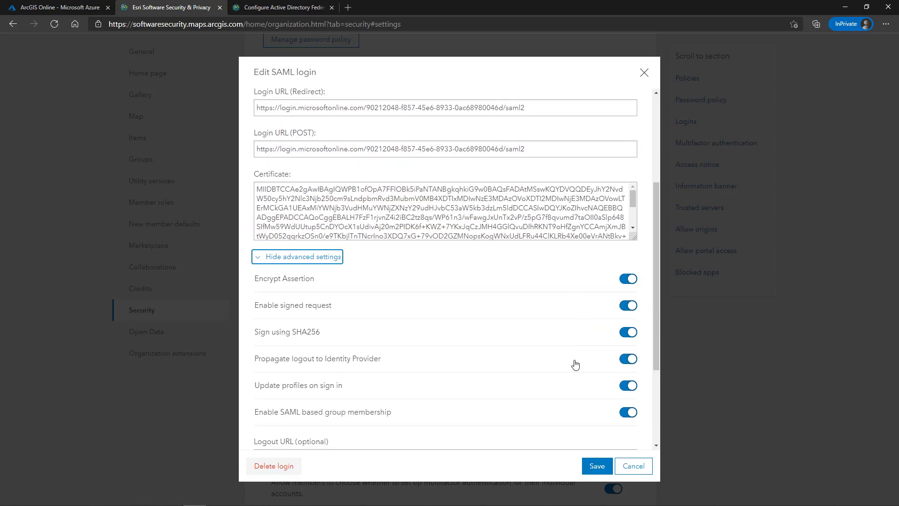
pyautogui.scroll(-3, 575, 360)
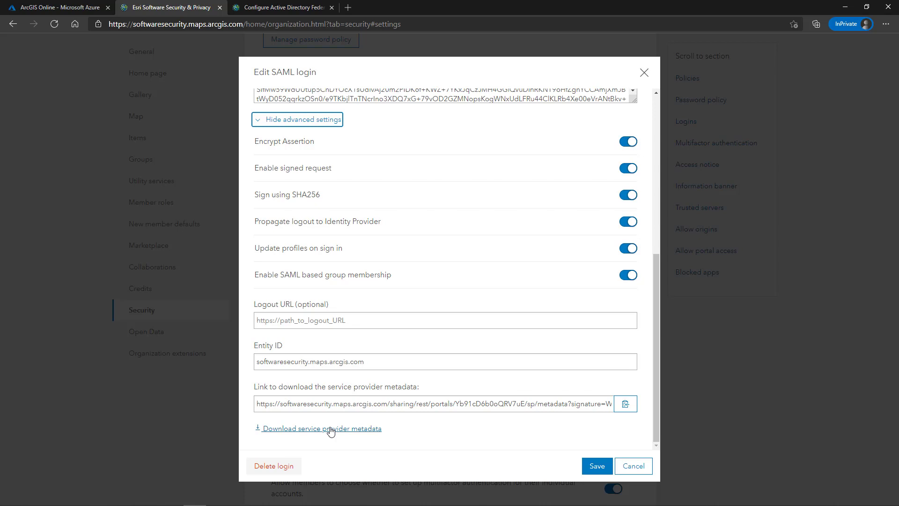
pyautogui.click(330, 429)
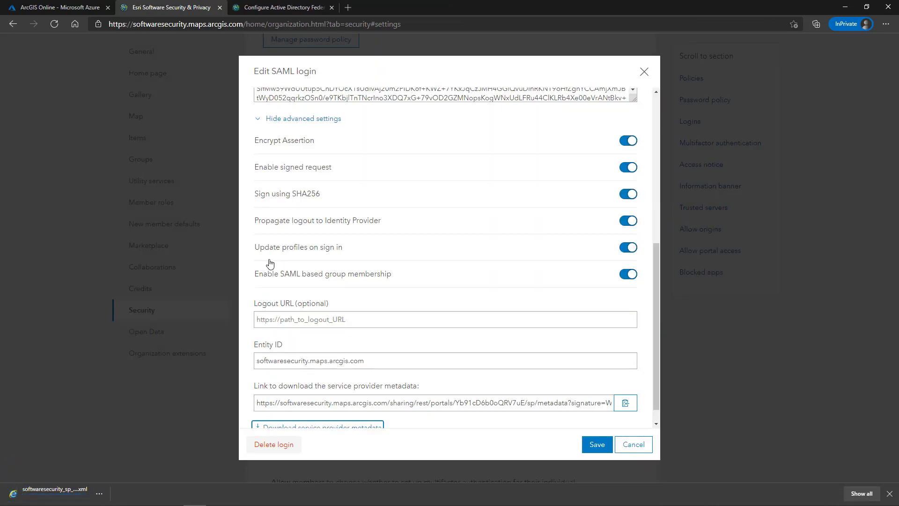
# - Upload softwaresecurity_sp_metadata.xml from Downloads to fill Identifier and Reply URL in Azure
pyautogui.click(49, 7)
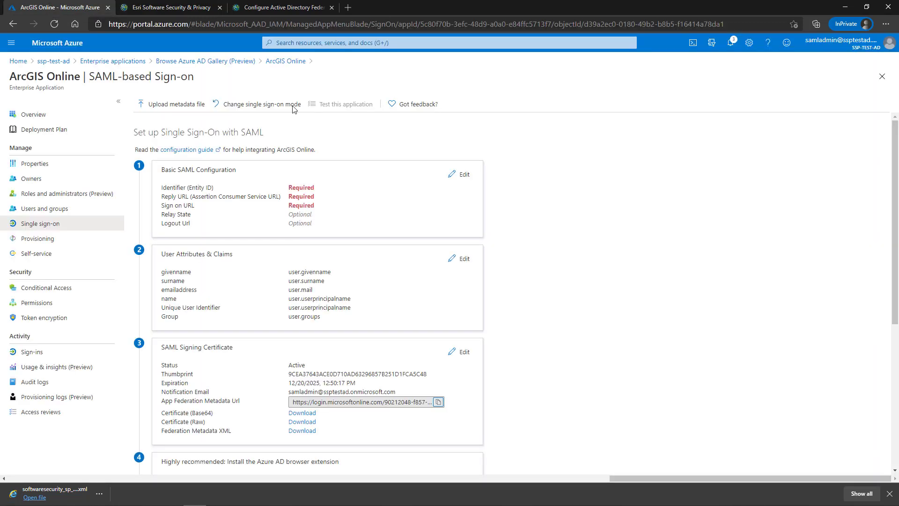
pyautogui.click(181, 105)
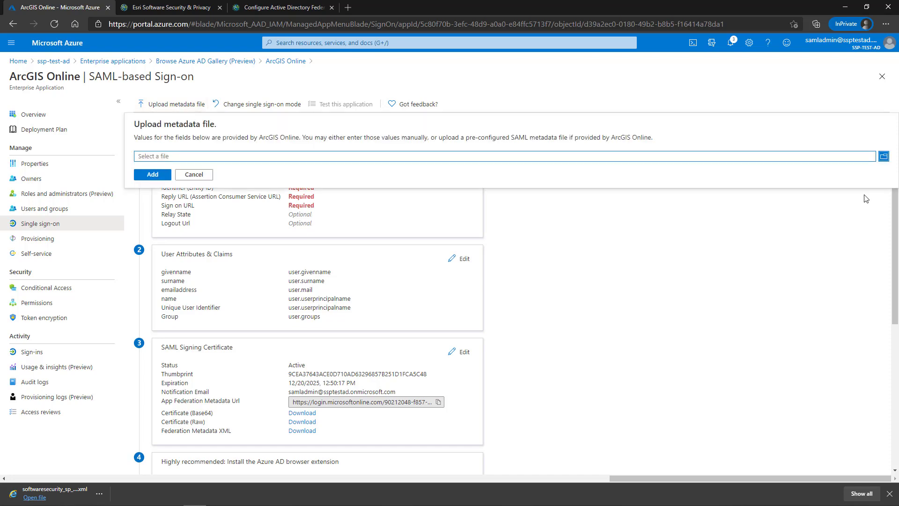
pyautogui.click(884, 157)
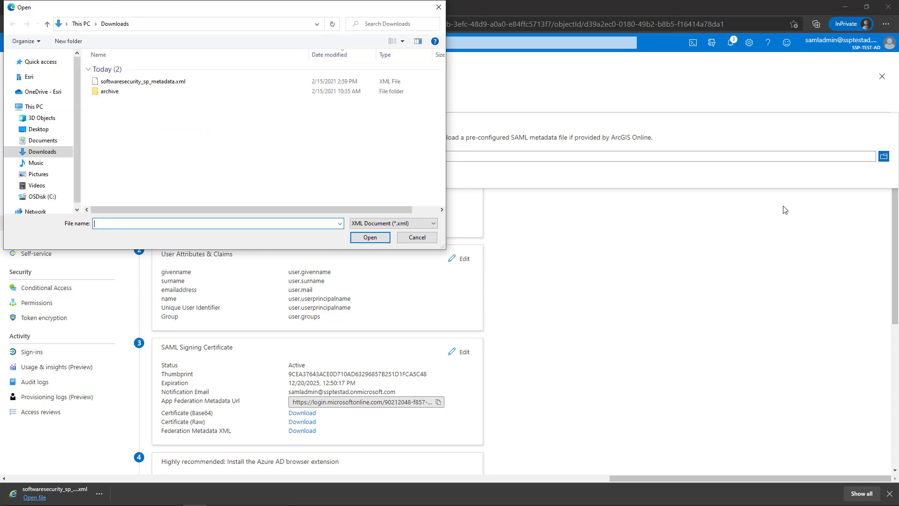
pyautogui.click(132, 82)
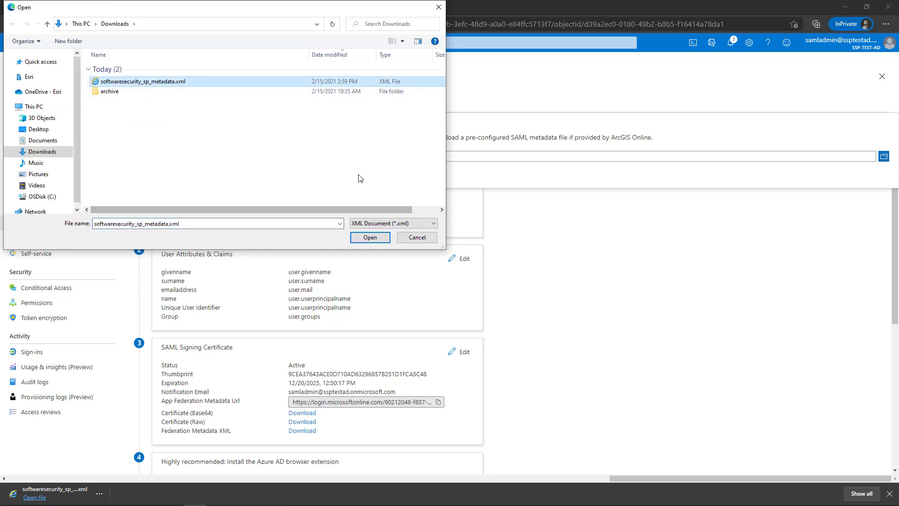
pyautogui.click(369, 238)
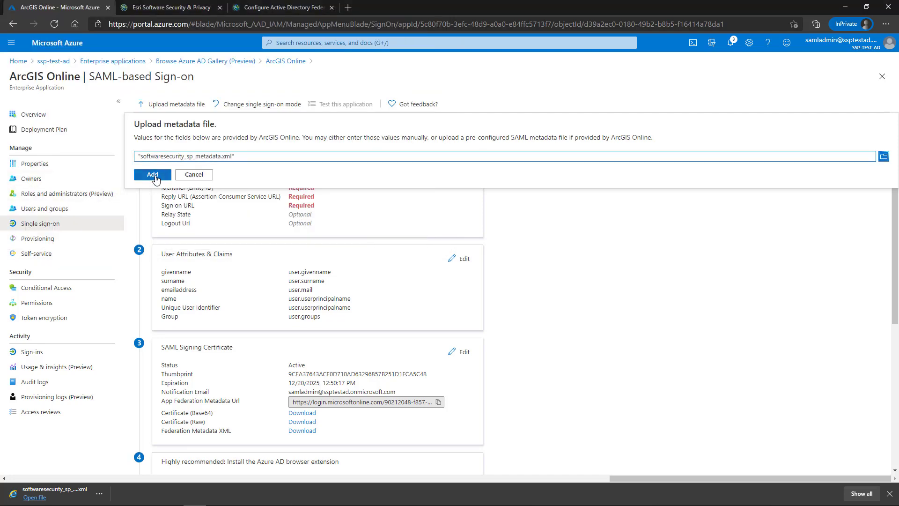
pyautogui.click(154, 175)
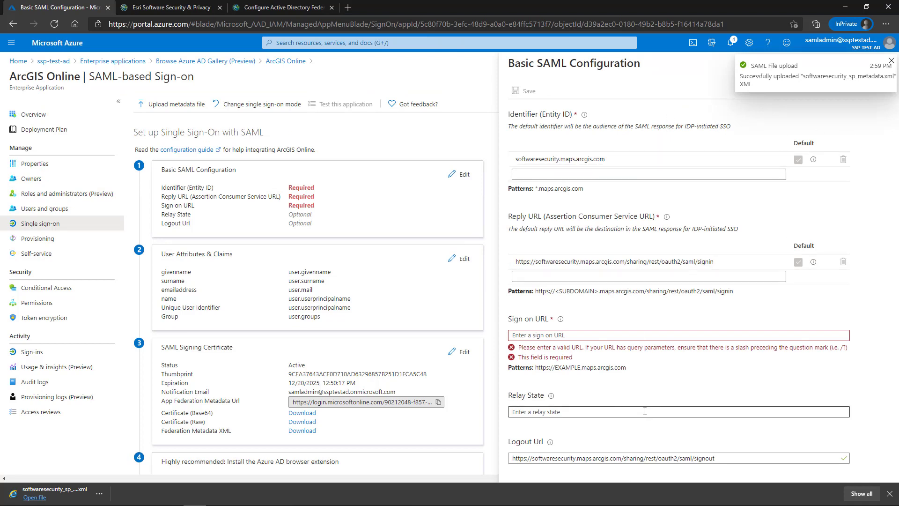
# - Copy the AssertionConsumerService saml/signin URL from the downloaded metadata XML
pyautogui.click(585, 335)
pyautogui.write('w')
pyautogui.press('BackSpace')
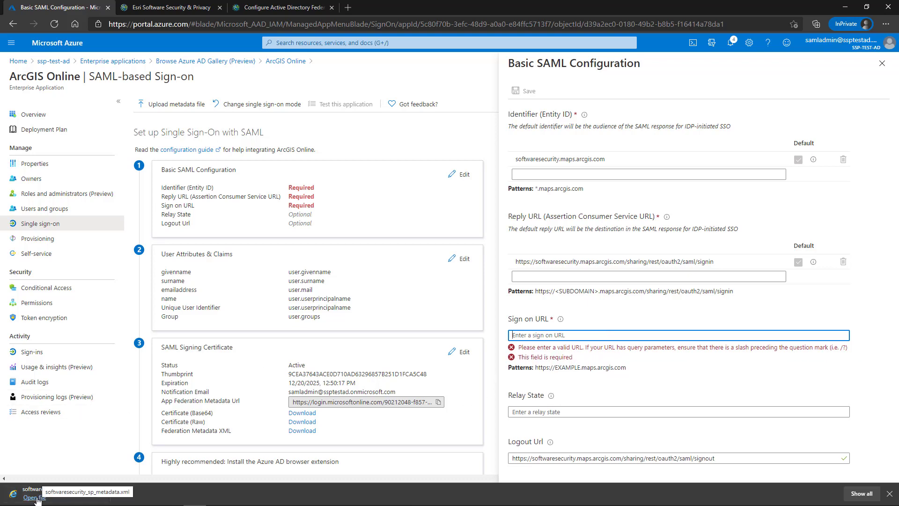
pyautogui.click(51, 491)
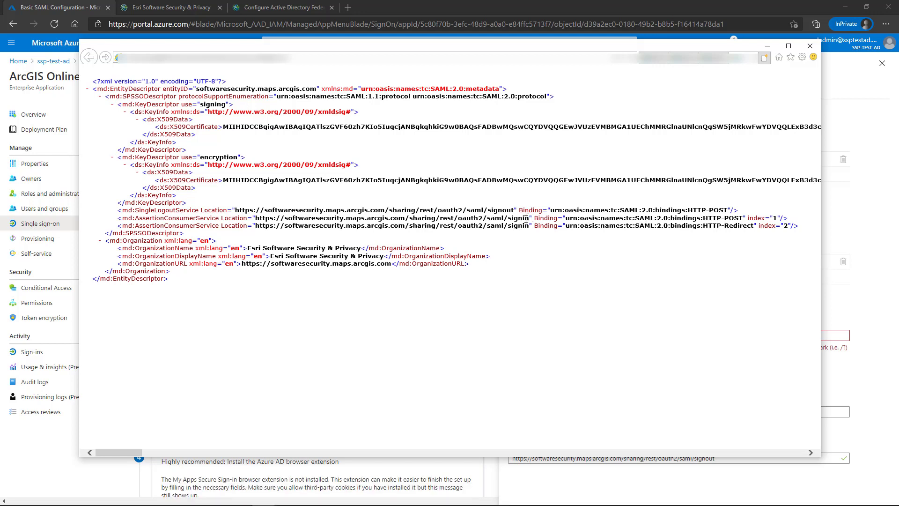
pyautogui.moveTo(529, 218); pyautogui.dragTo(257, 224)
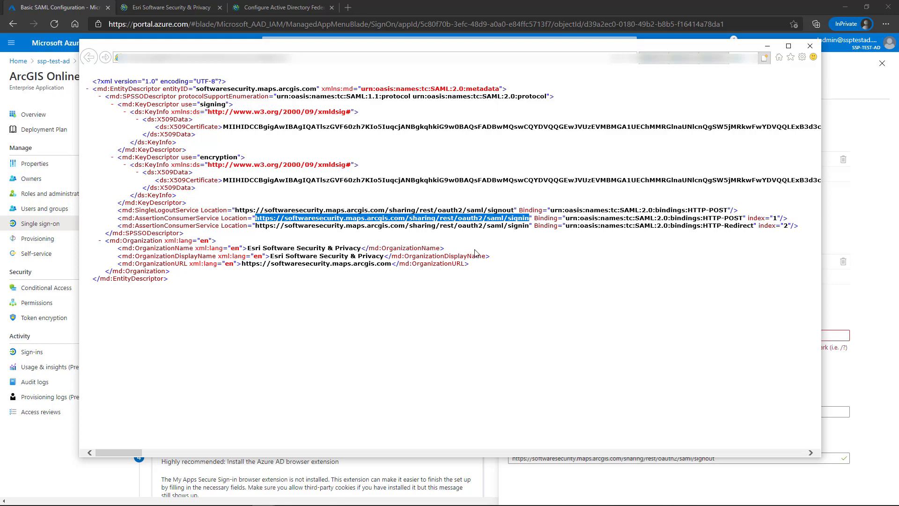
# - Paste the saml/signin URL into Sign on URL and save the Basic SAML Configuration
pyautogui.click(872, 300)
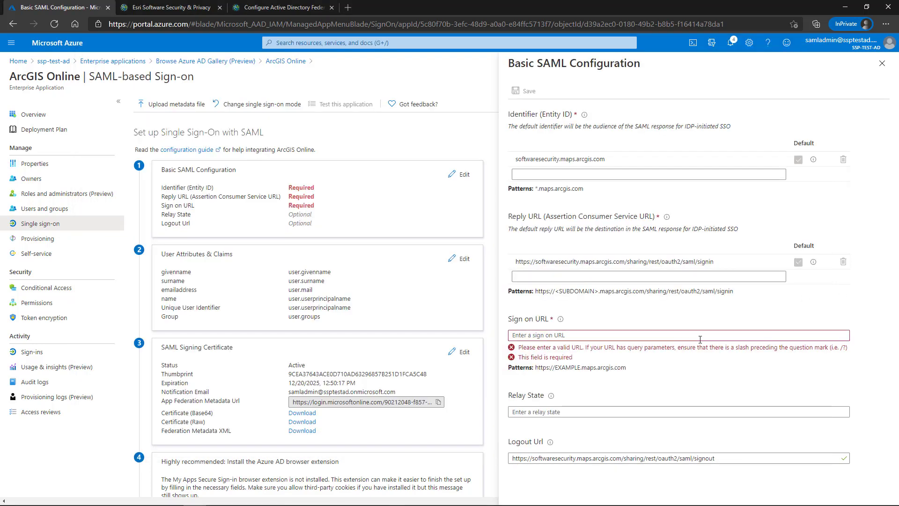
pyautogui.click(537, 335)
pyautogui.hotkey('ctrl', 'v')
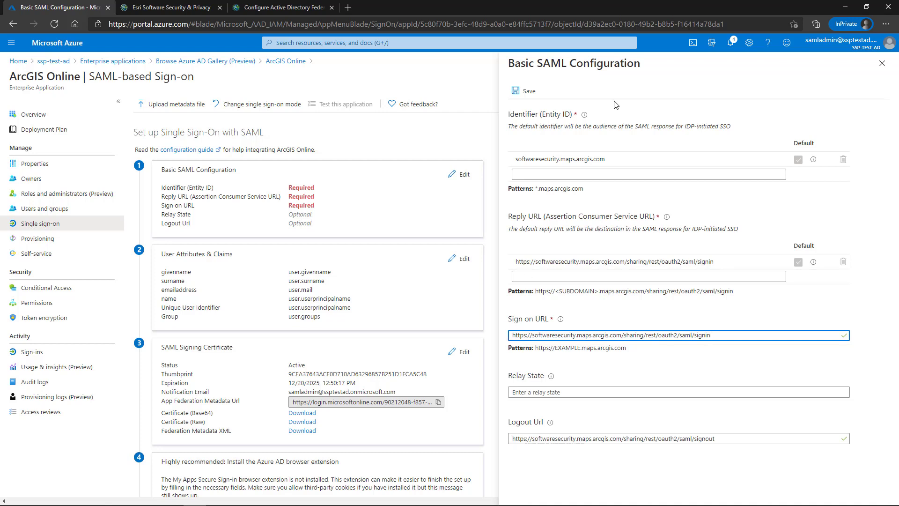
pyautogui.click(528, 92)
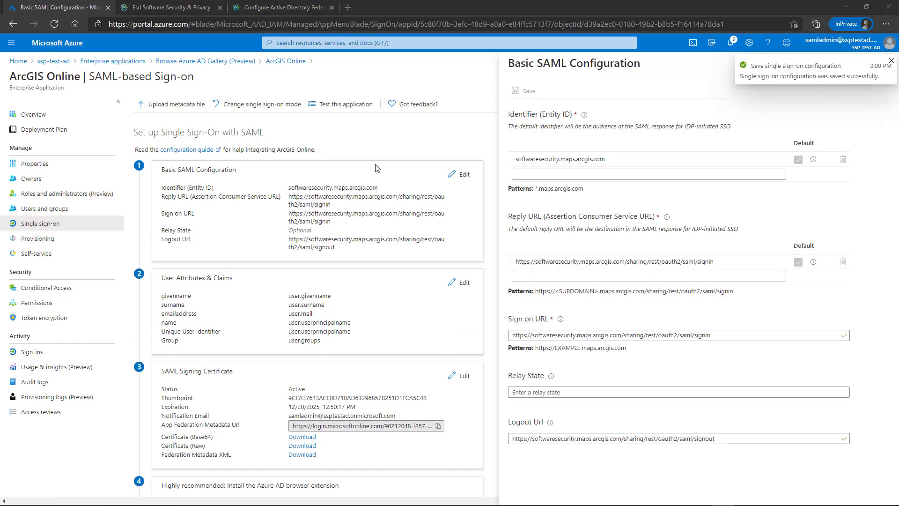
# - Close the SAML panel, choose 'No, I'll test later', and view Users and groups
pyautogui.click(882, 64)
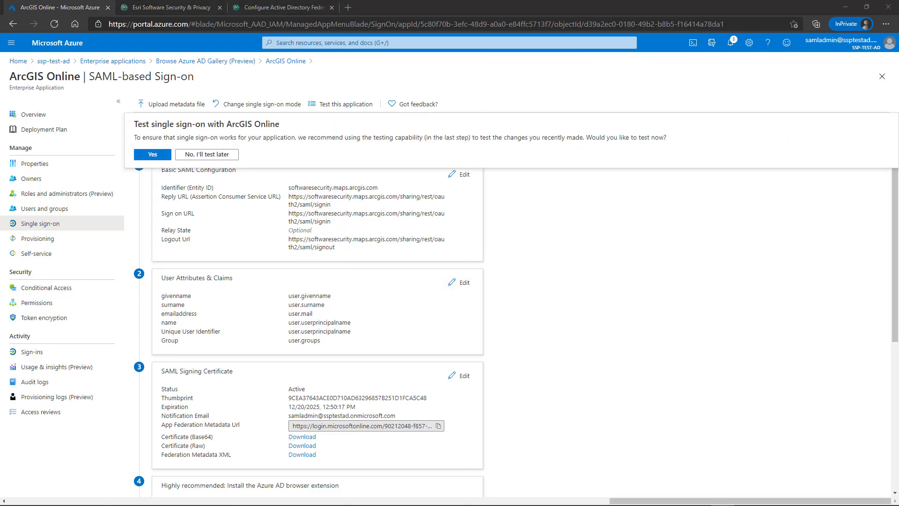
pyautogui.click(221, 155)
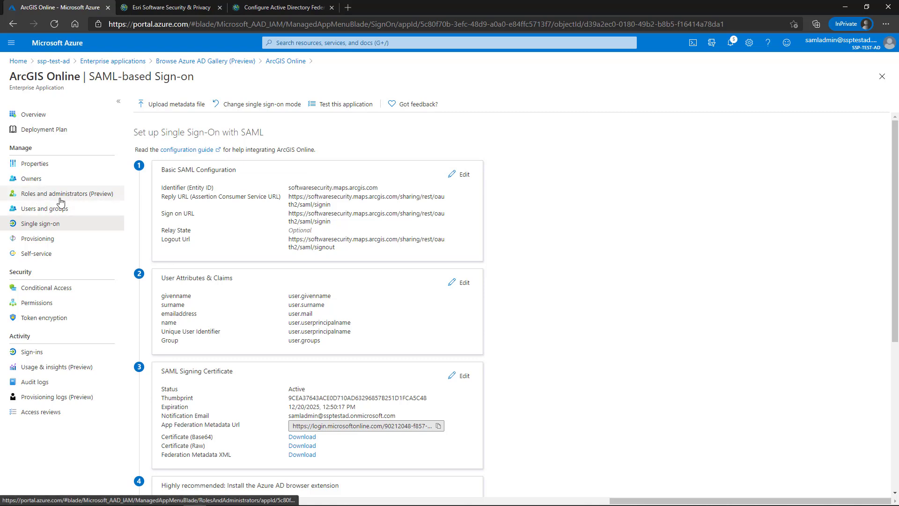
pyautogui.click(60, 208)
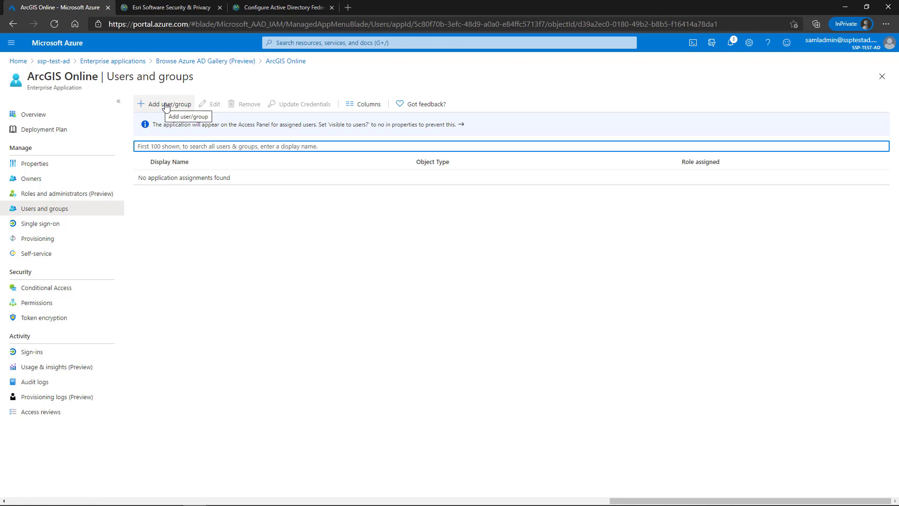
# - Add an assignment giving the SAML test user access to ArcGIS Online with Default Access
pyautogui.click(166, 105)
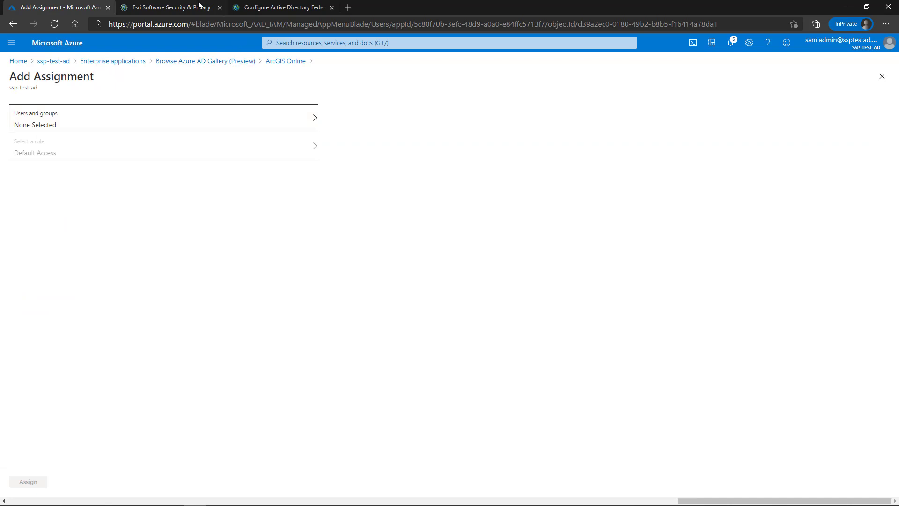
pyautogui.click(181, 6)
pyautogui.scroll(6, 445, 221)
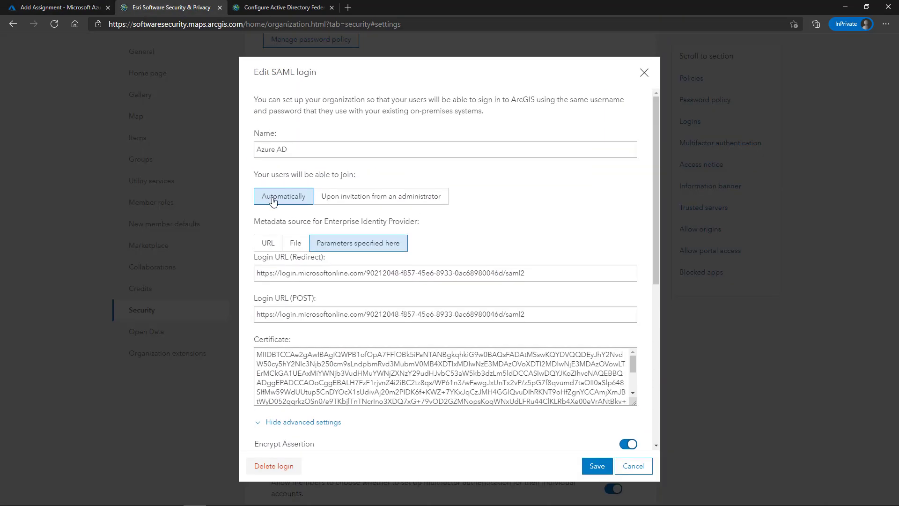
pyautogui.click(33, 7)
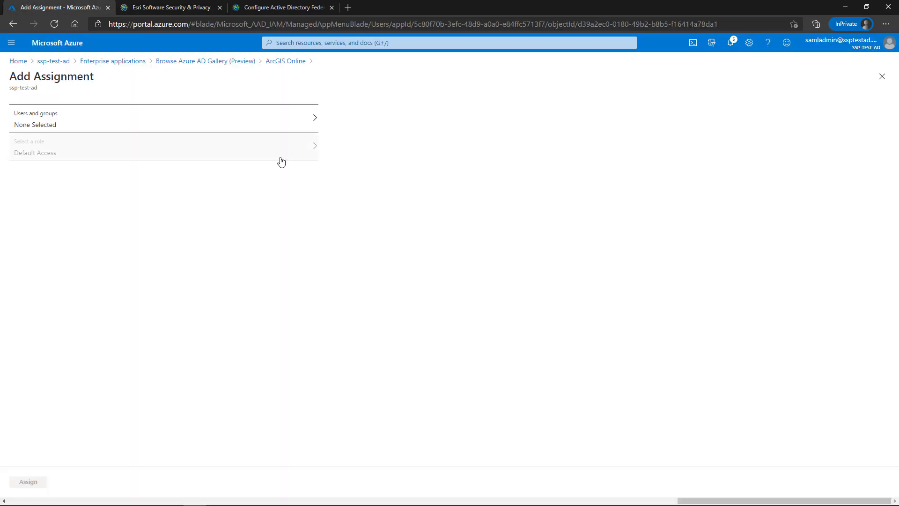
pyautogui.click(285, 118)
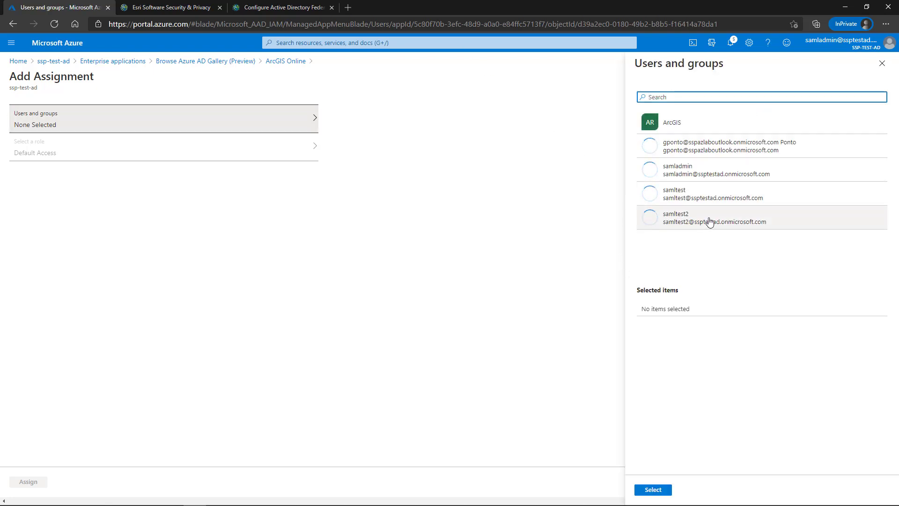
pyautogui.click(705, 196)
pyautogui.click(653, 490)
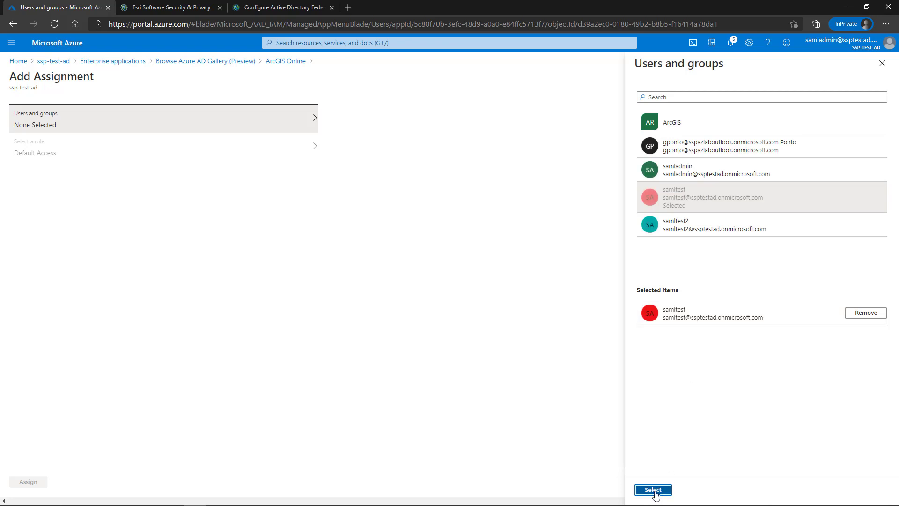
pyautogui.click(15, 486)
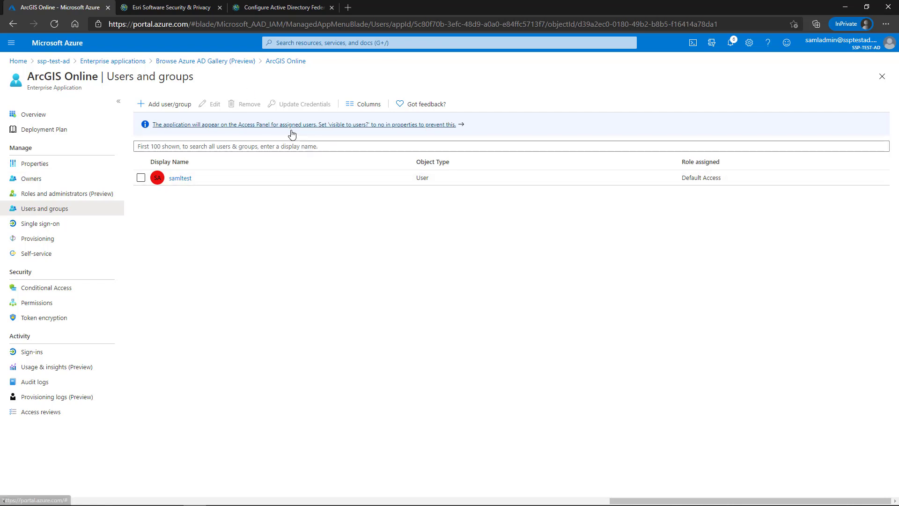
# - Cancel the Edit SAML login dialog and bring the incognito ArcGIS Sign In window forward
pyautogui.click(169, 7)
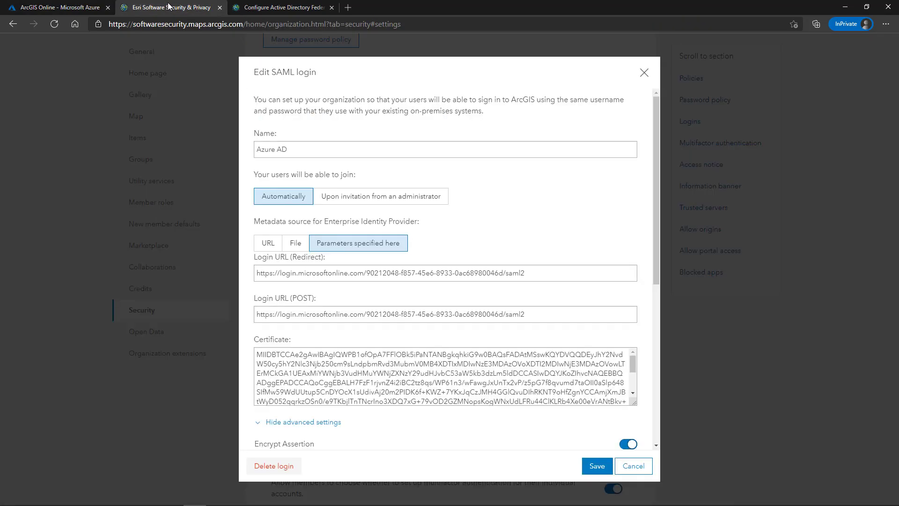
pyautogui.click(634, 466)
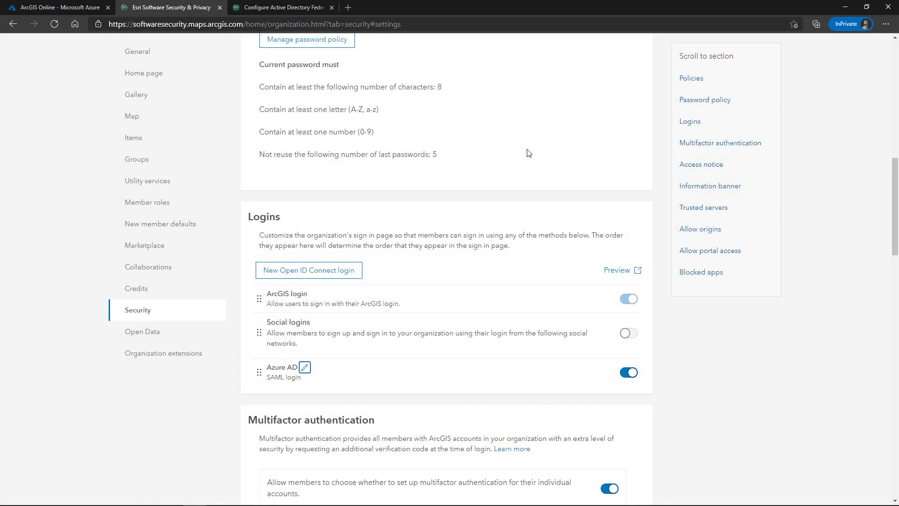
pyautogui.scroll(10, 527, 150)
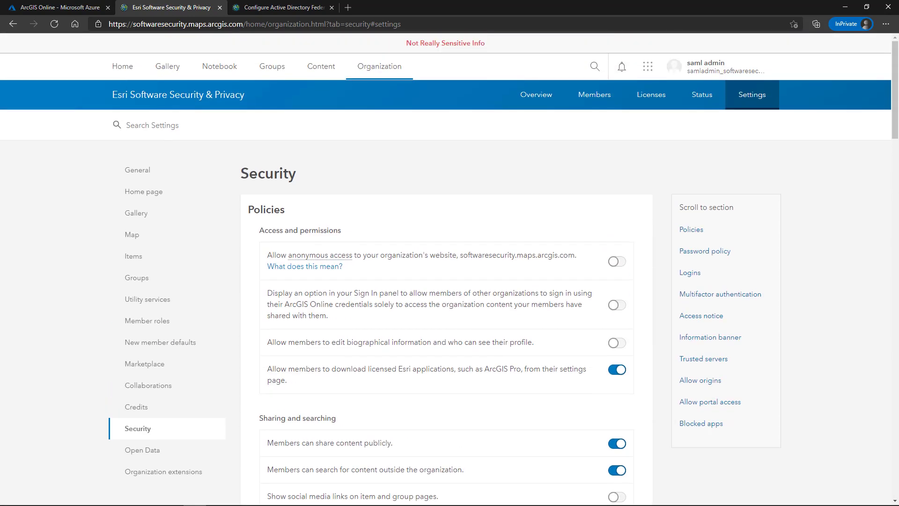
pyautogui.hotkey('alt', 'Tab')
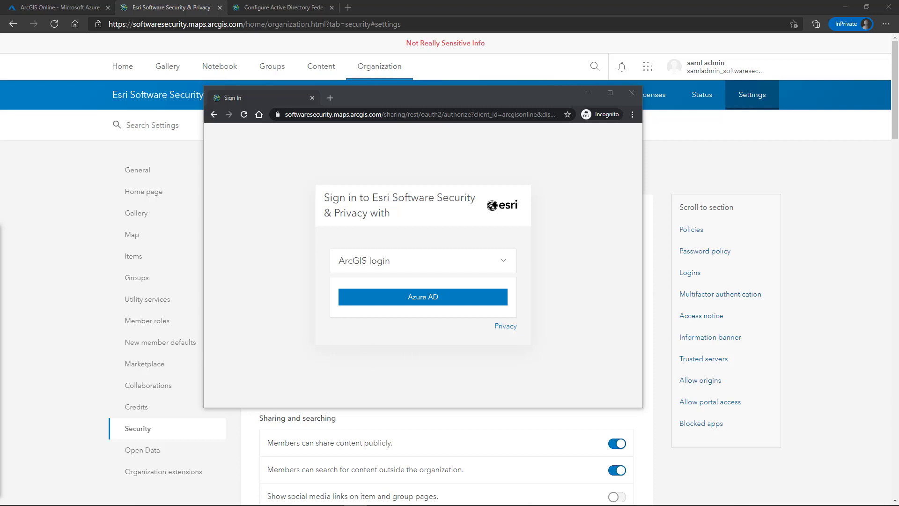
pyautogui.click(53, 8)
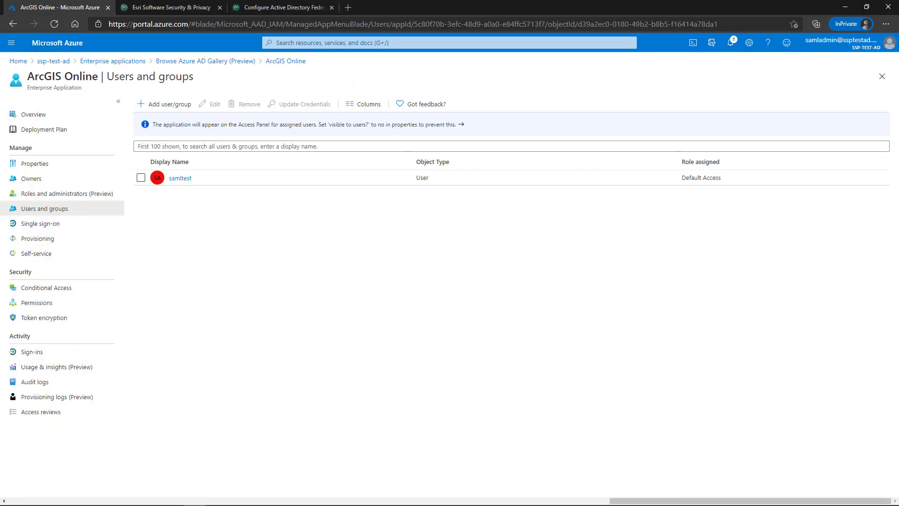
pyautogui.hotkey('alt', 'Tab')
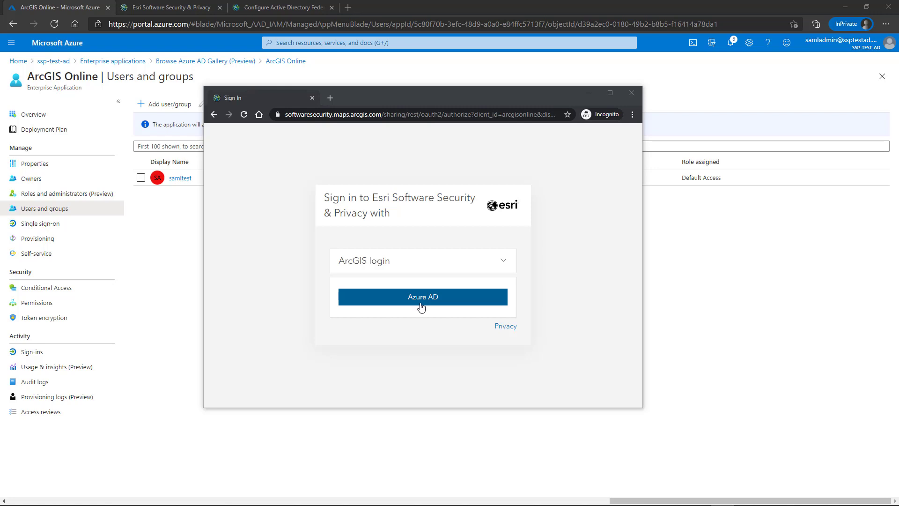
# - Sign in with Azure AD, get 'Unable to validate SAML response', then drag the window away
pyautogui.click(422, 307)
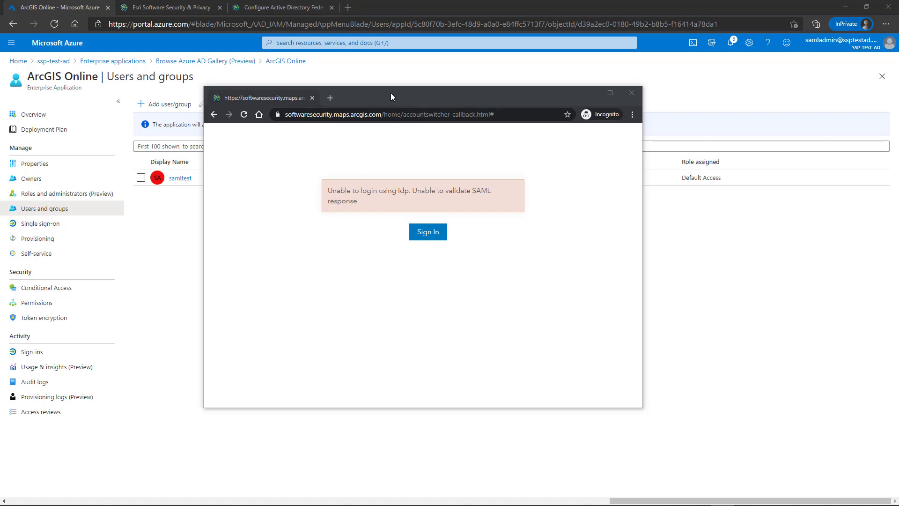
pyautogui.moveTo(391, 93); pyautogui.dragTo(0, 93)
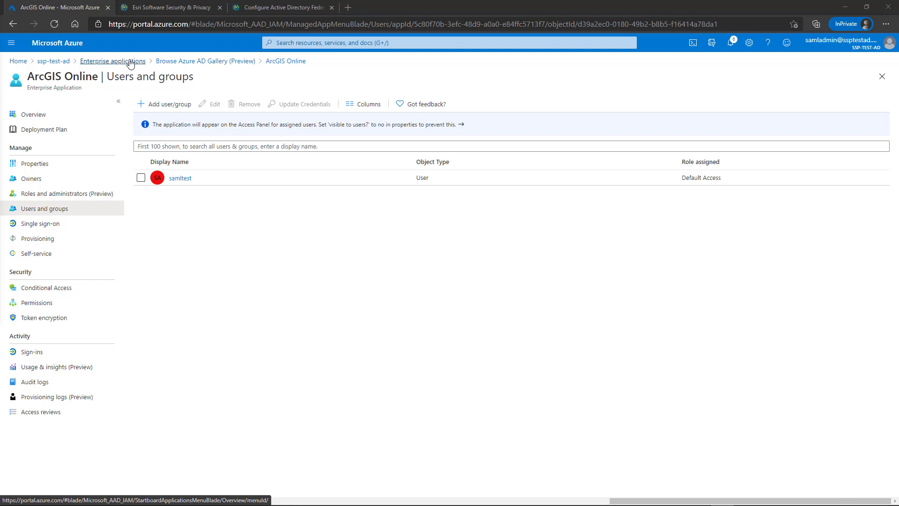
# - Go to ArcGIS Online's SAML-based Sign-on page and scroll to the SAML Signing Certificate
pyautogui.click(275, 65)
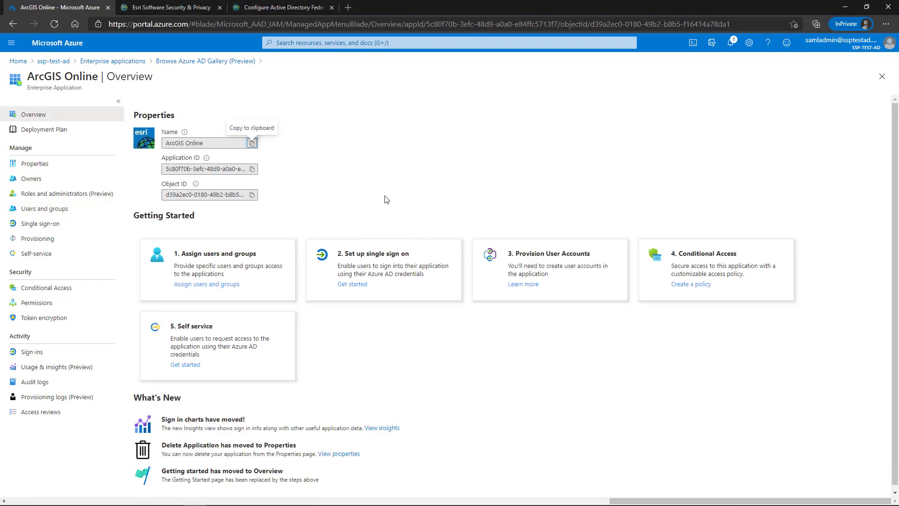
pyautogui.click(385, 255)
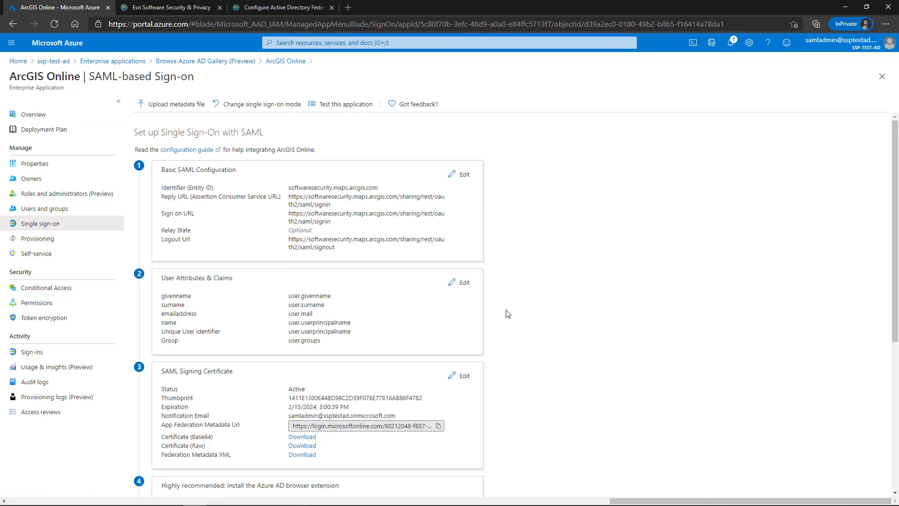
pyautogui.scroll(-1, 524, 332)
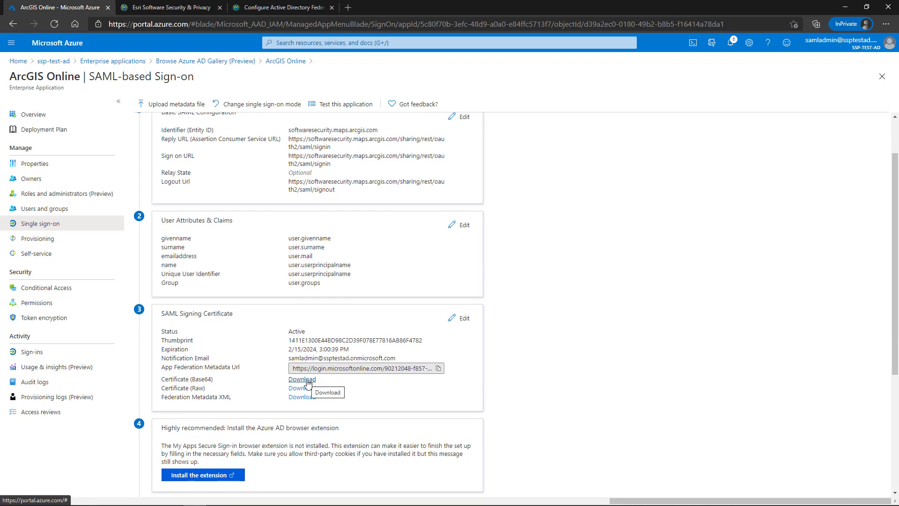
# - Download the Certificate (Base64) as ArcGIS Online.cer and show it in its folder
pyautogui.click(308, 383)
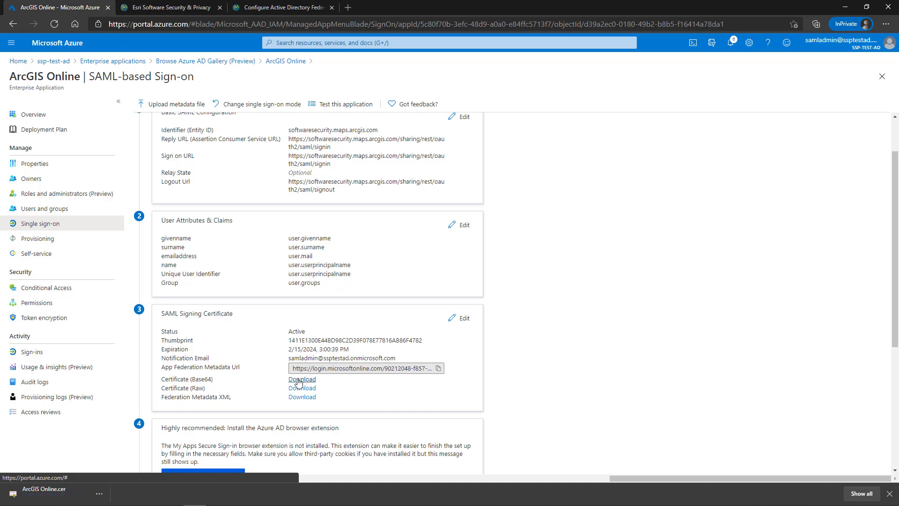
pyautogui.click(98, 494)
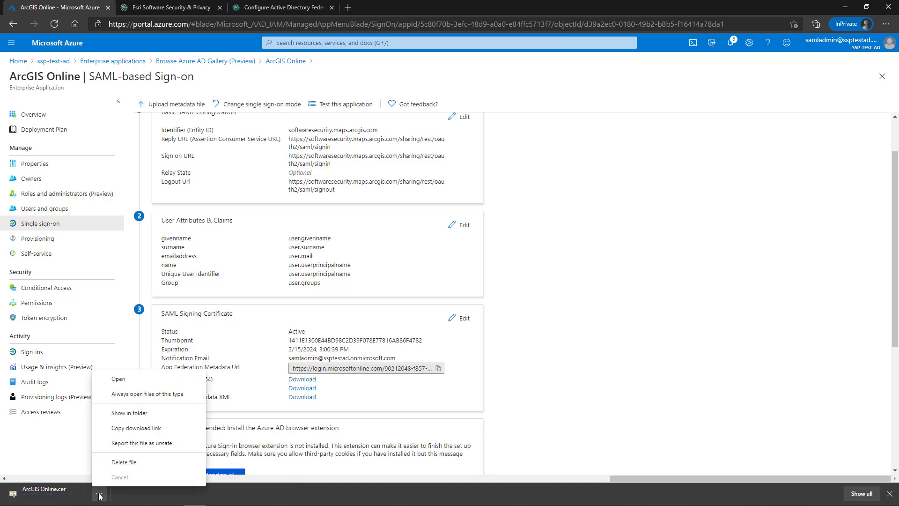
pyautogui.click(127, 413)
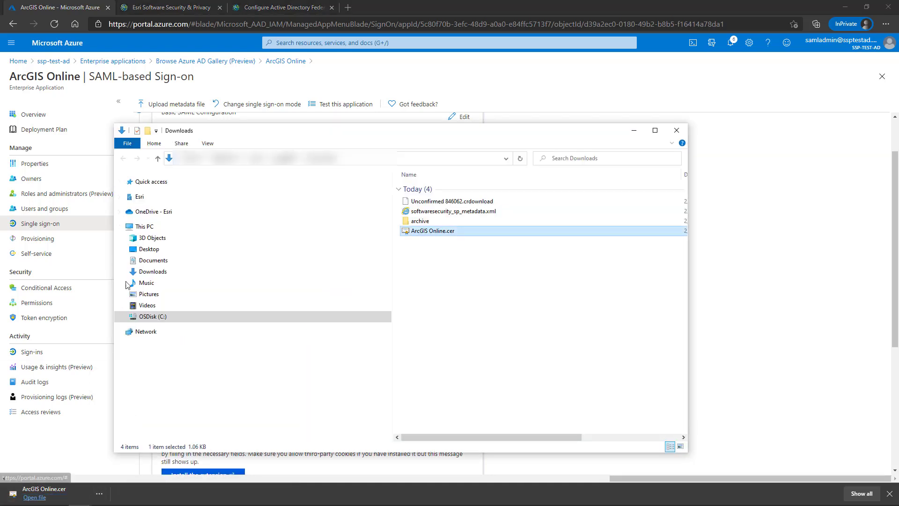
# - Open ArcGIS Online.cer in Notepad++, select the certificate body, and return to ArcGIS Online
pyautogui.rightClick(451, 233)
pyautogui.click(486, 309)
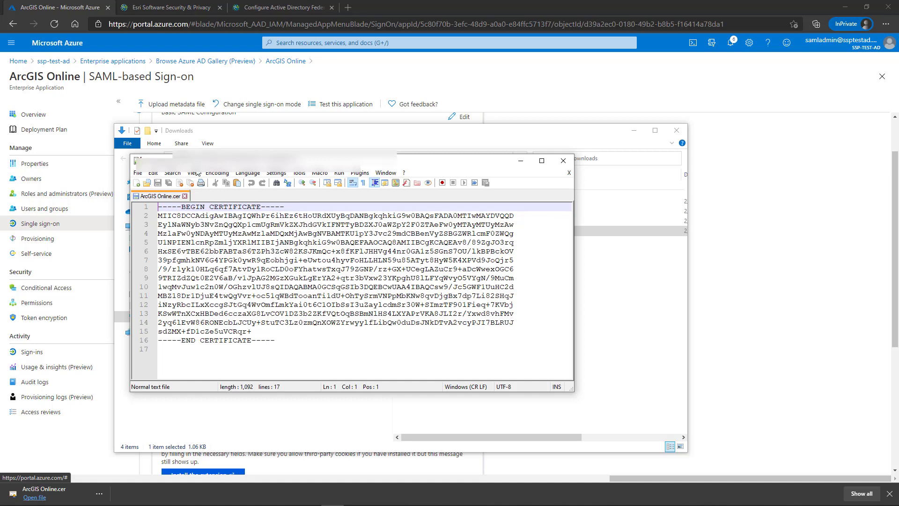
pyautogui.moveTo(252, 331); pyautogui.dragTo(159, 217)
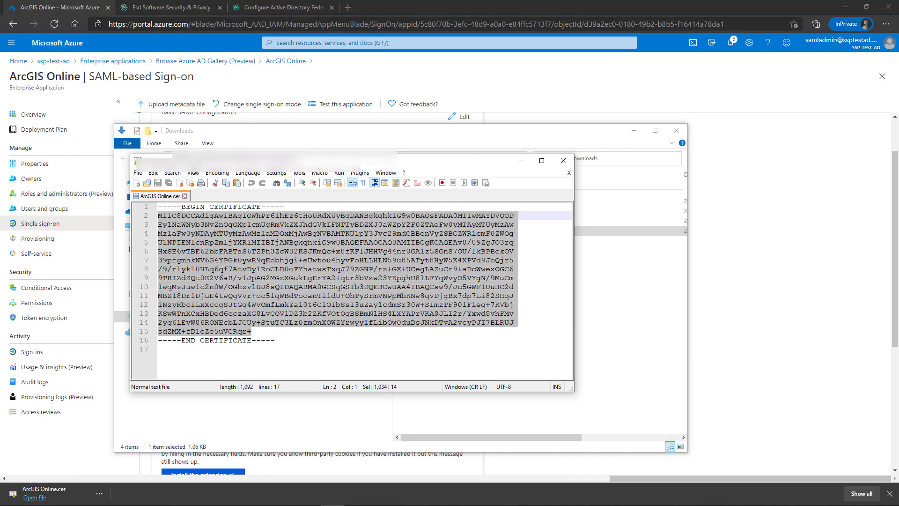
pyautogui.click(185, 7)
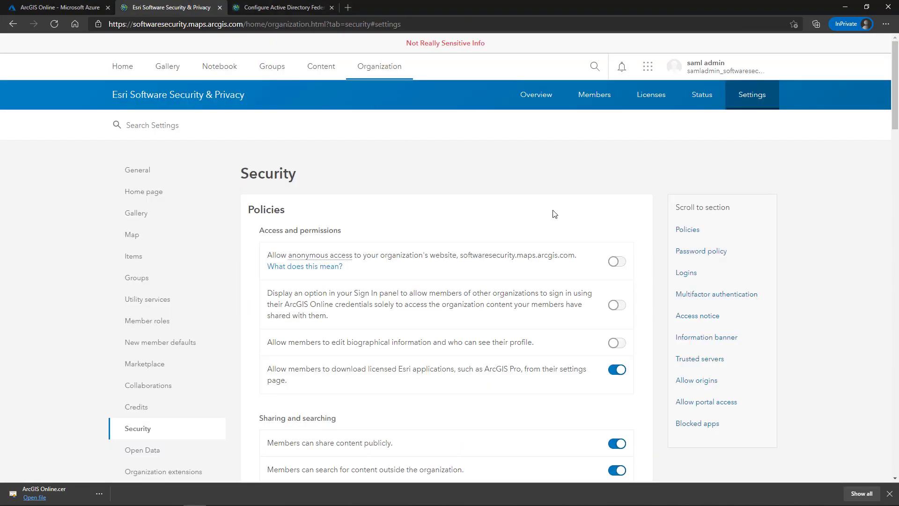
# - Replace the Azure AD SAML login's old certificate with the pasted Azure certificate and save
pyautogui.scroll(-10, 421, 211)
pyautogui.scroll(-5, 365, 284)
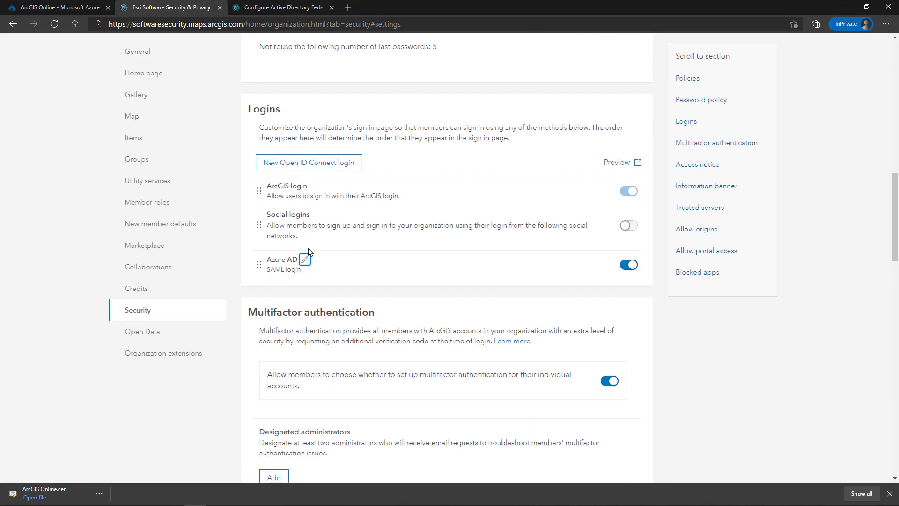
pyautogui.click(306, 261)
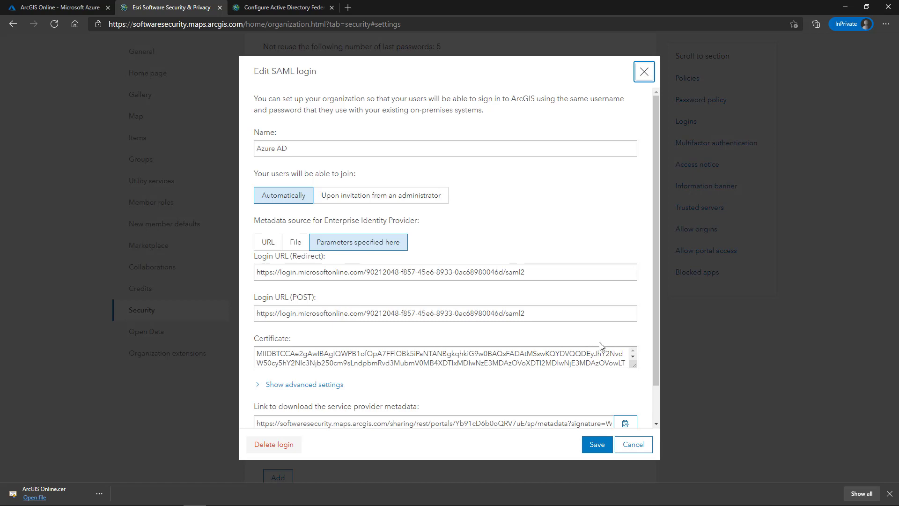
pyautogui.moveTo(634, 364); pyautogui.dragTo(635, 487)
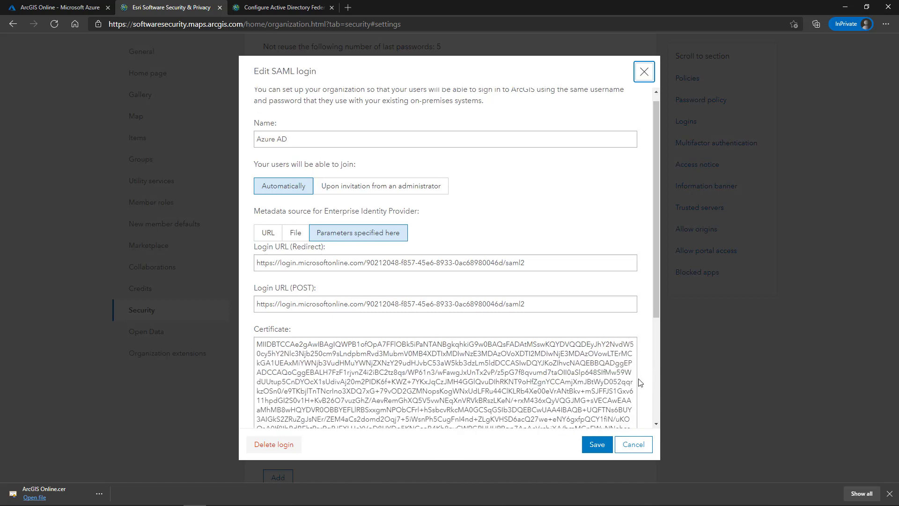
pyautogui.scroll(-3, 267, 103)
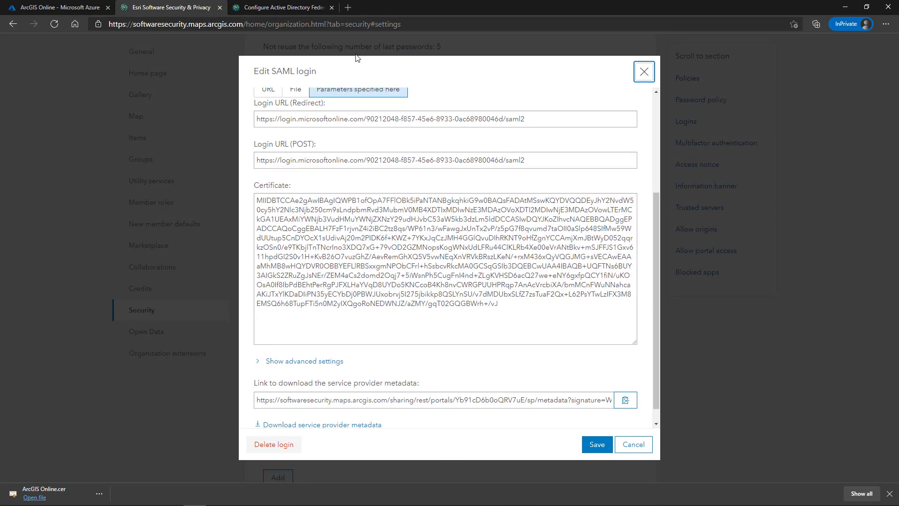
pyautogui.tripleClick(509, 304)
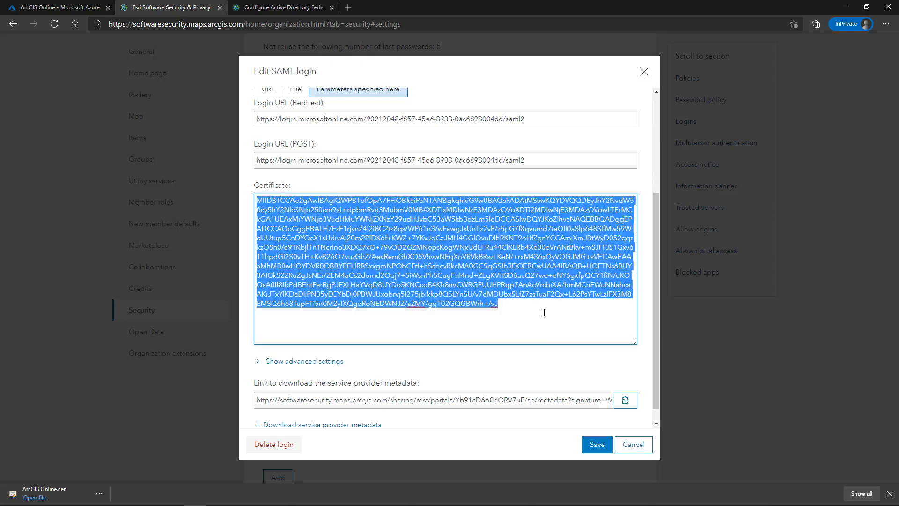
pyautogui.hotkey('ctrl', 'v')
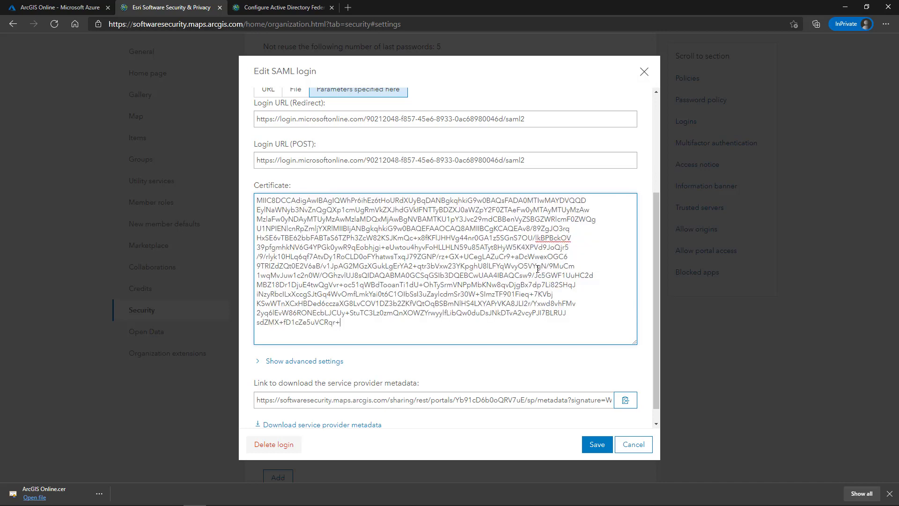
pyautogui.click(595, 444)
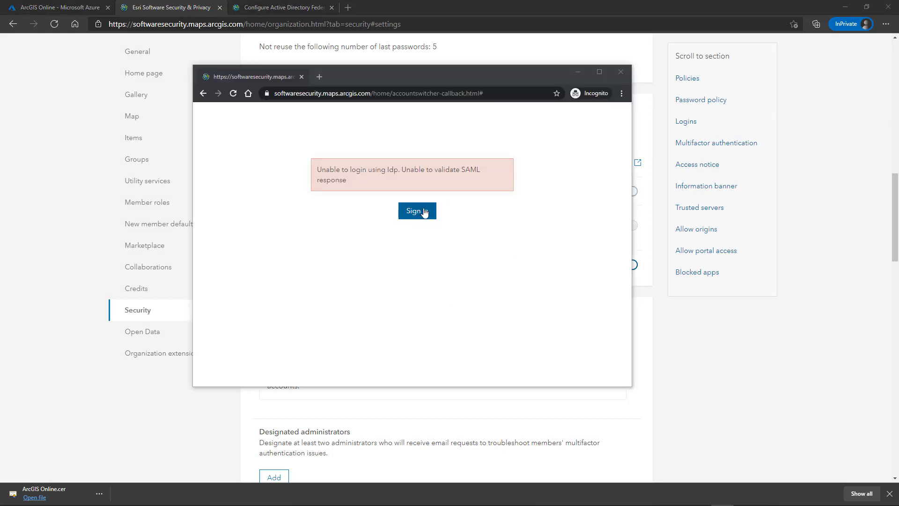
# - Sign in to the organization through Azure AD, accept the rules of behavior, and return to Security settings
pyautogui.click(424, 212)
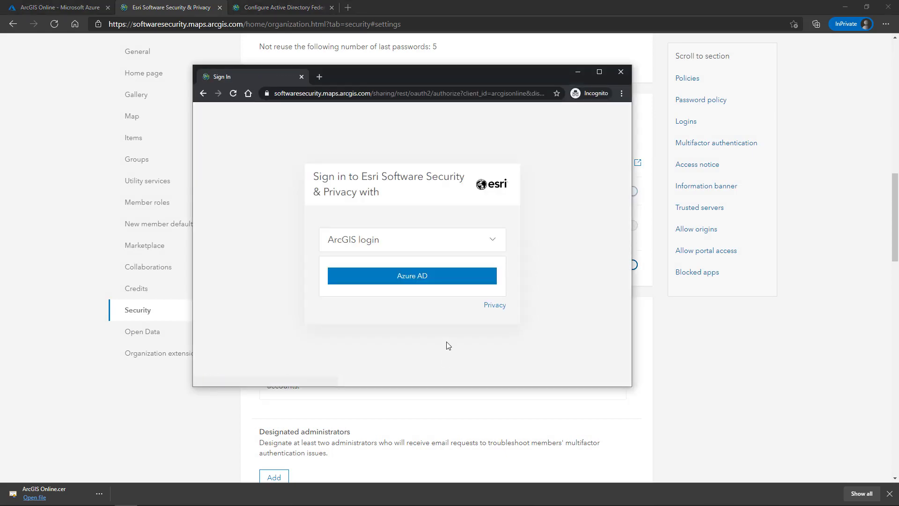
pyautogui.click(430, 278)
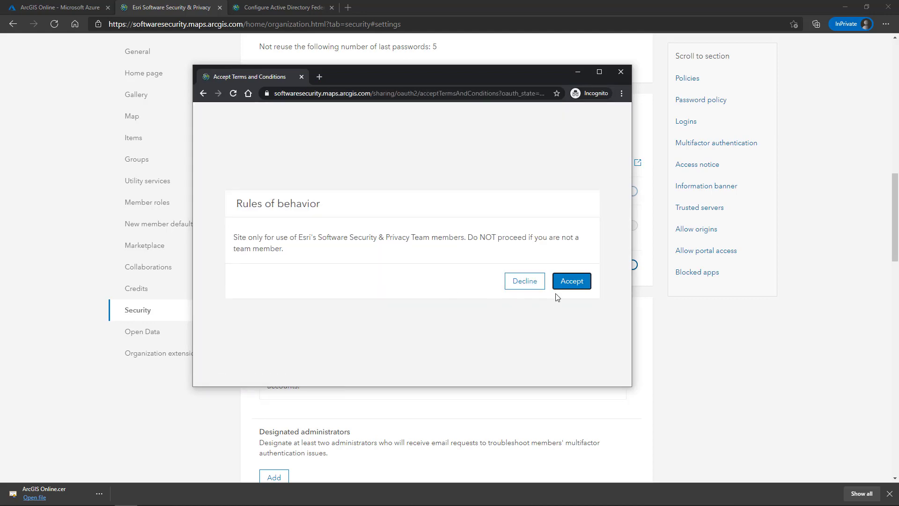
pyautogui.click(581, 283)
pyautogui.click(580, 283)
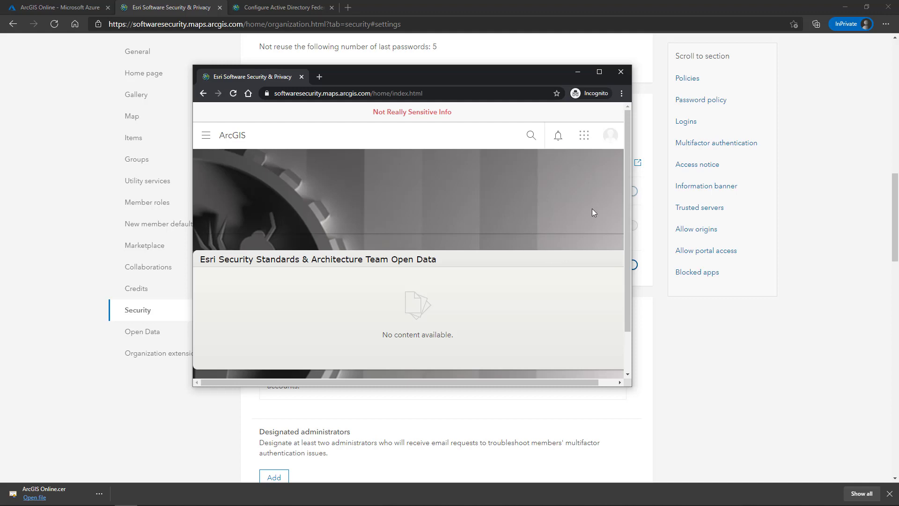
pyautogui.click(722, 505)
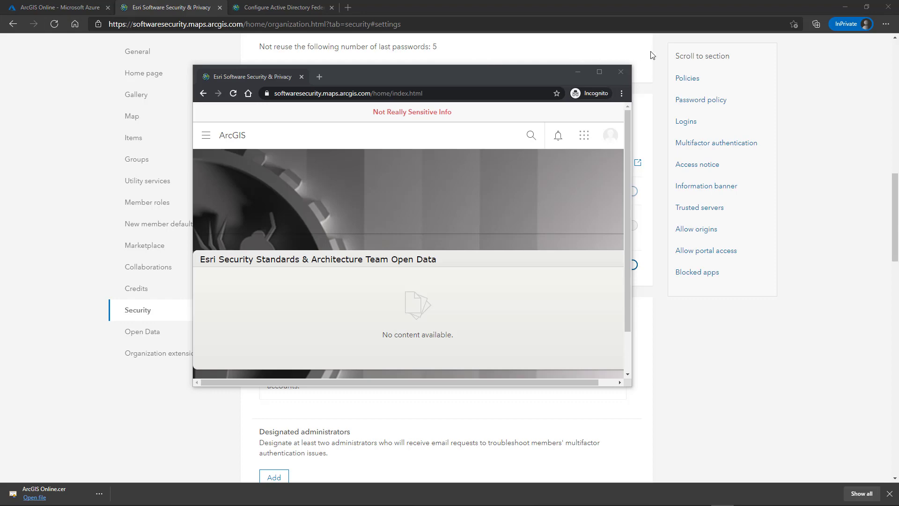
pyautogui.click(639, 71)
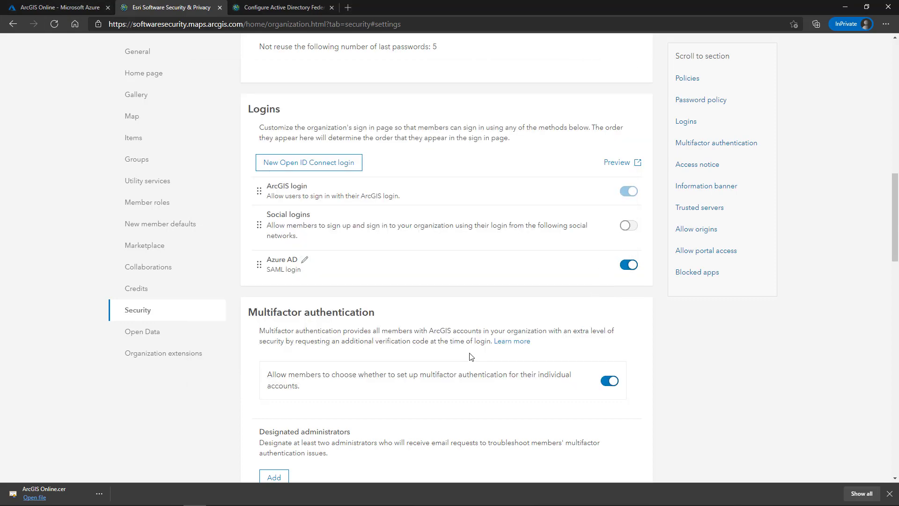
# - Download the Azure AD login's service provider metadata and show softwaresecurity_sp_metadata (1).xml in Downloads
pyautogui.click(305, 260)
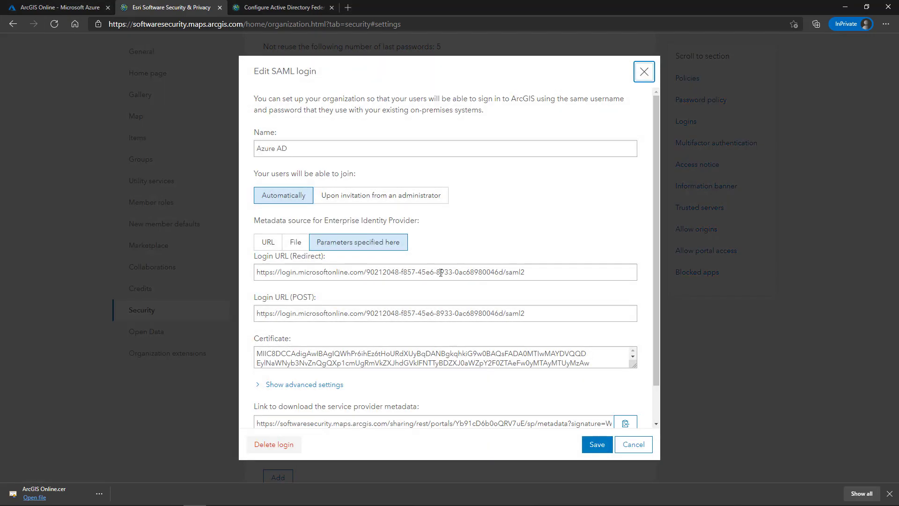
pyautogui.scroll(-1, 345, 387)
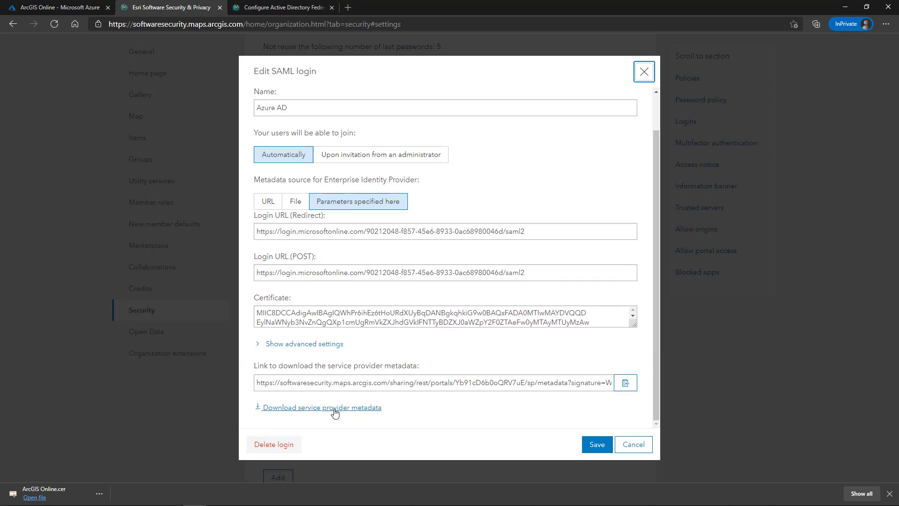
pyautogui.click(330, 412)
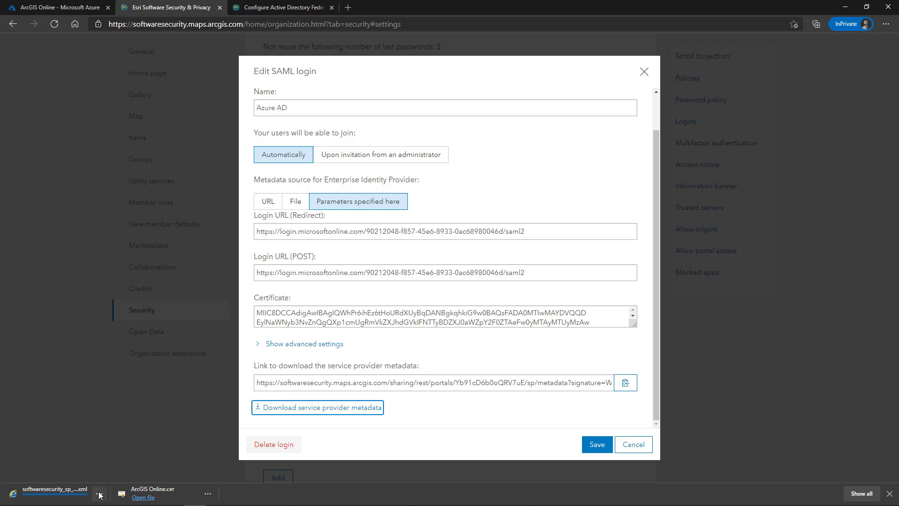
pyautogui.click(100, 493)
pyautogui.click(121, 413)
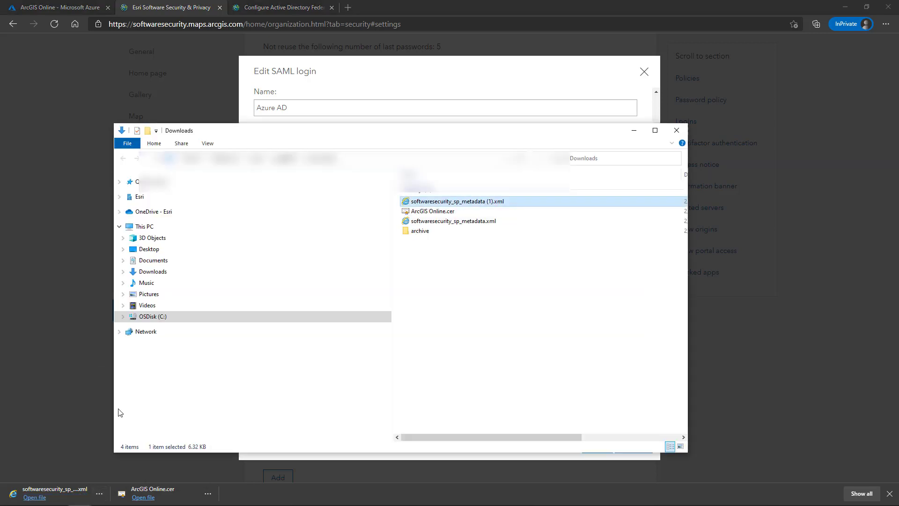
# - Inspect the encryption section of metadata (1).xml in Notepad++, then open the XML in Internet Explorer
pyautogui.rightClick(473, 204)
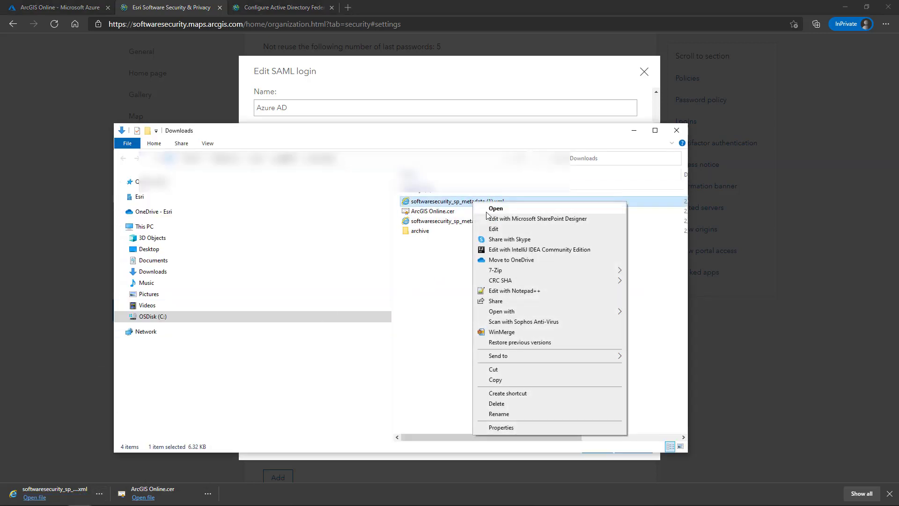
pyautogui.click(515, 290)
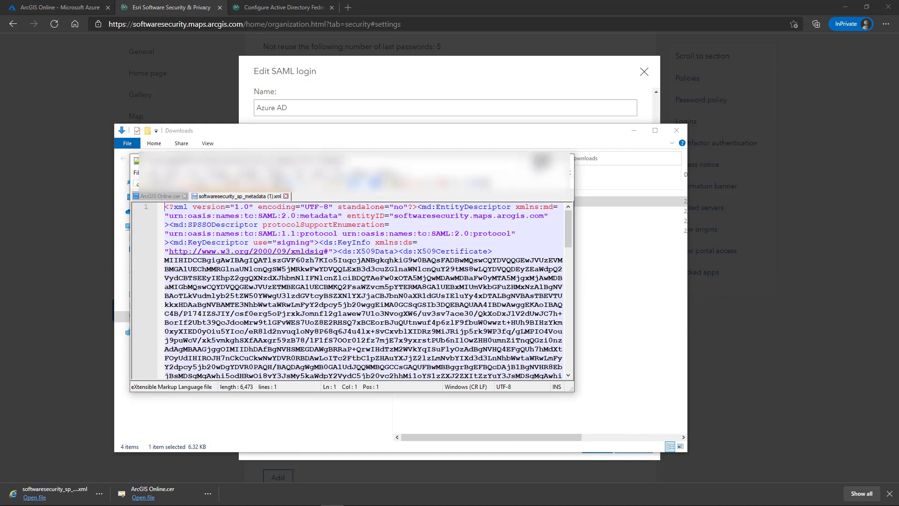
pyautogui.click(544, 159)
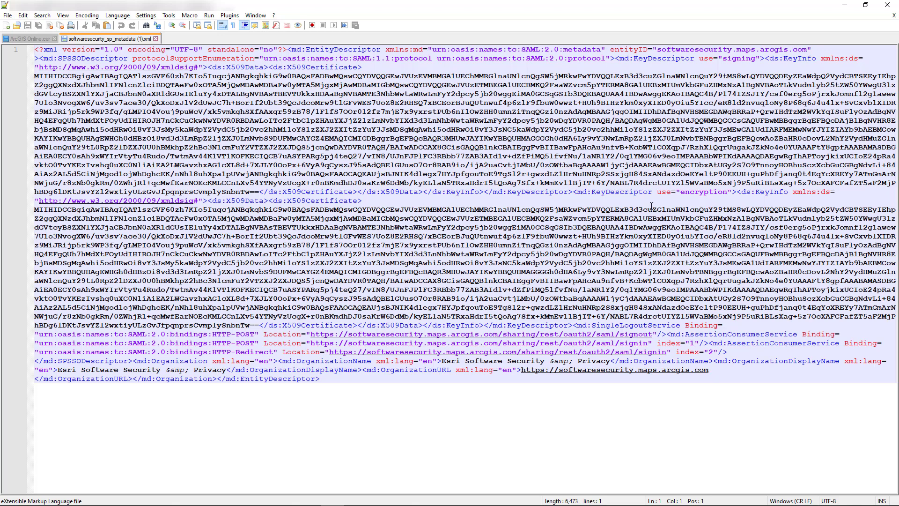
pyautogui.moveTo(680, 192); pyautogui.dragTo(729, 192)
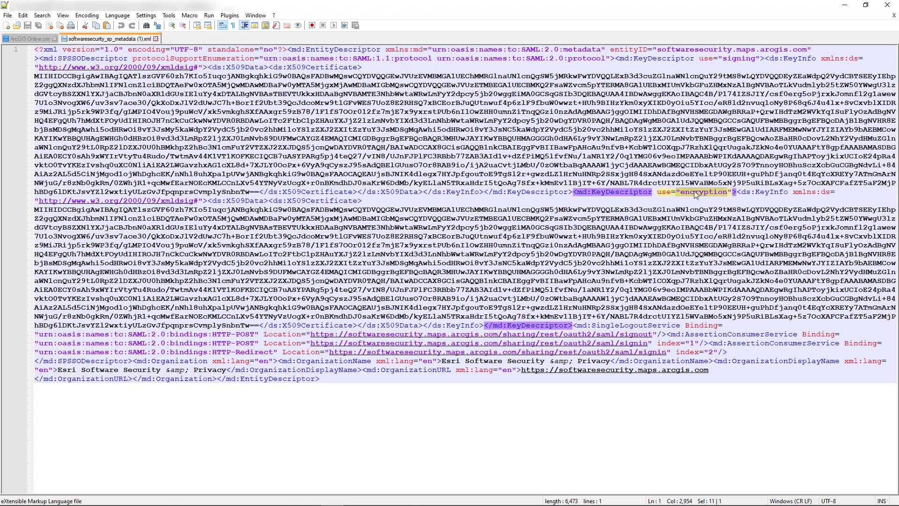
pyautogui.click(889, 8)
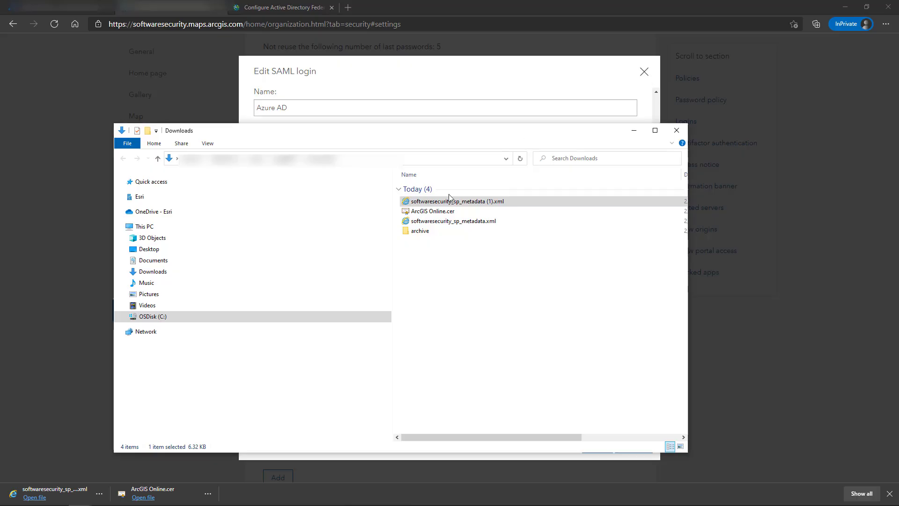
pyautogui.doubleClick(453, 203)
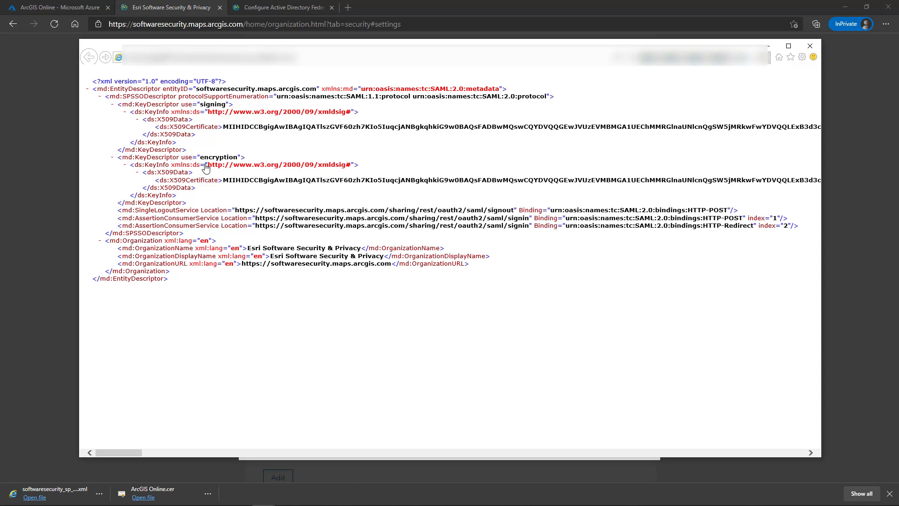
# - Select the full encryption X509Certificate value, through the trailing ==, and copy it
pyautogui.doubleClick(228, 180)
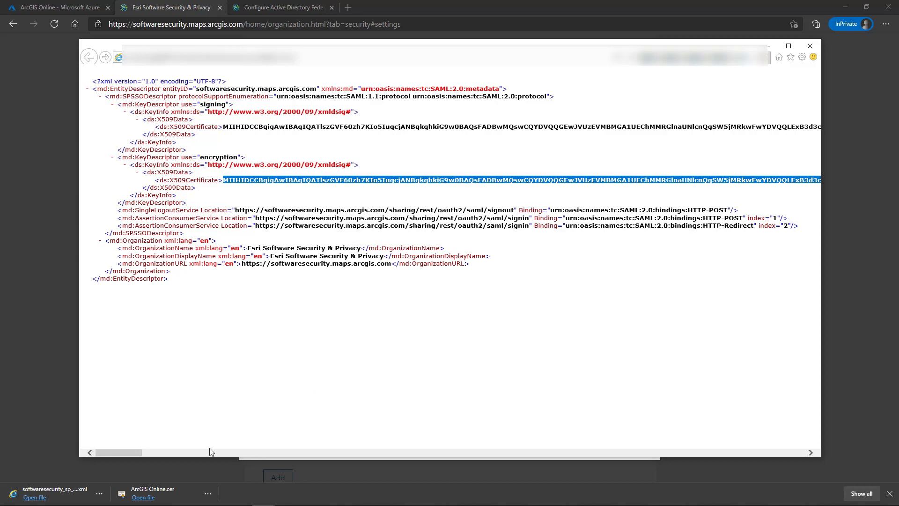
pyautogui.moveTo(134, 453); pyautogui.dragTo(800, 442)
pyautogui.doubleClick(743, 181)
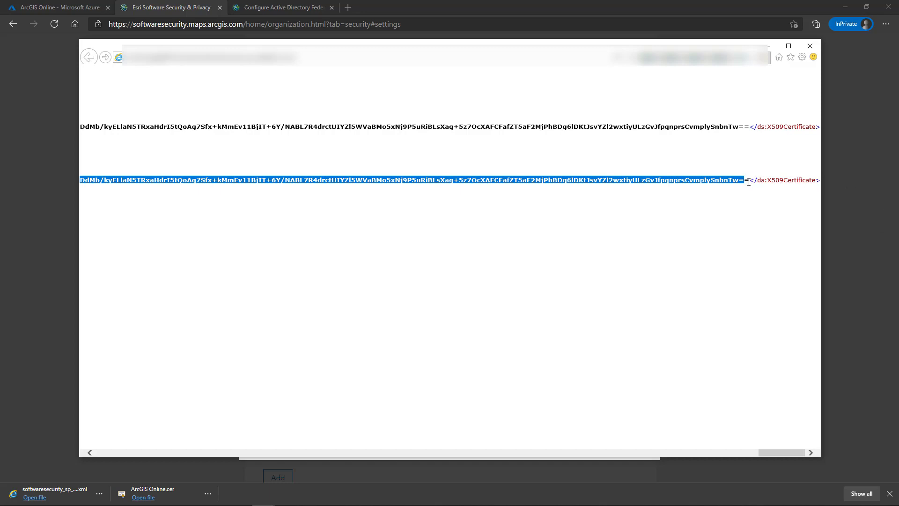
pyautogui.moveTo(749, 181); pyautogui.dragTo(223, 181)
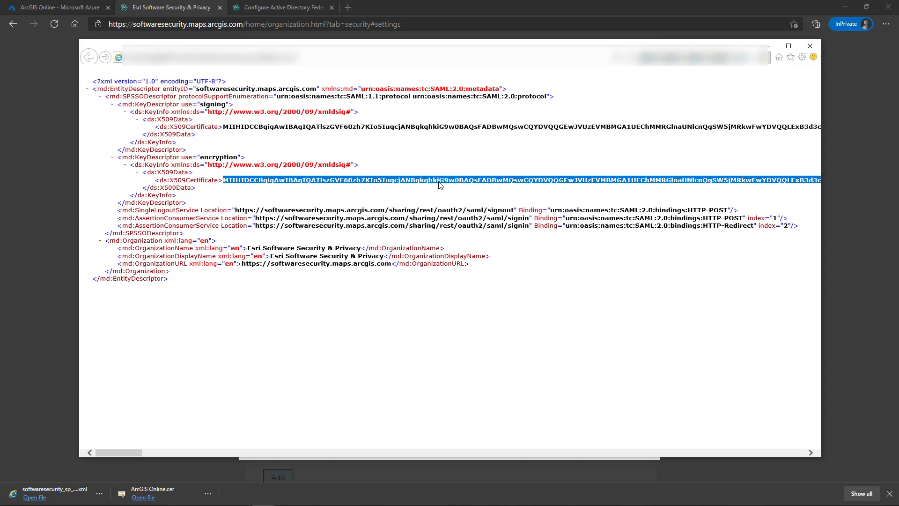
pyautogui.rightClick(440, 183)
pyautogui.click(466, 197)
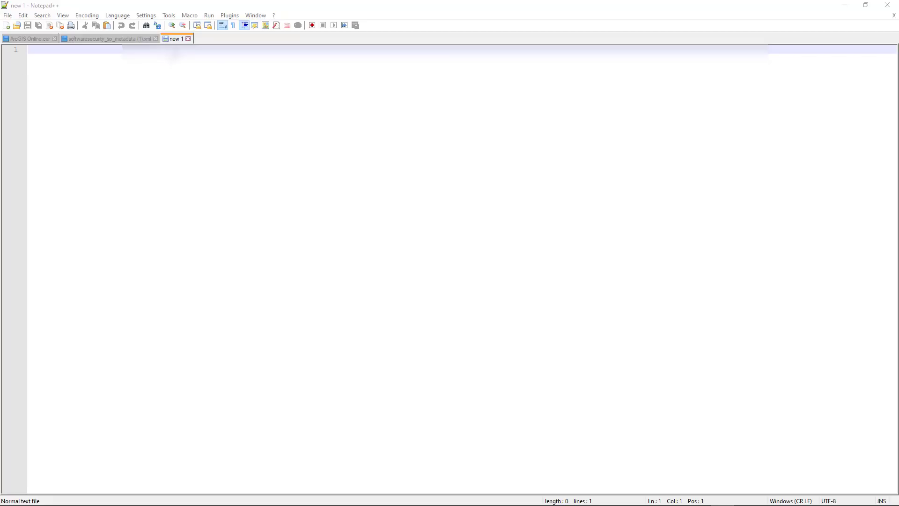
# - Paste the encryption certificate into the new document and save it as ago_encrption_public_key.cer with All types
pyautogui.hotkey('ctrl', 'v')
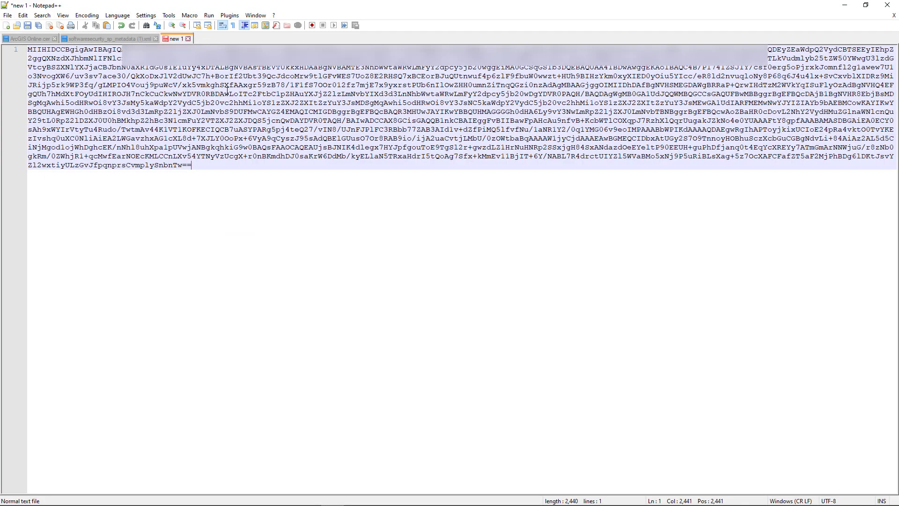
pyautogui.click(9, 15)
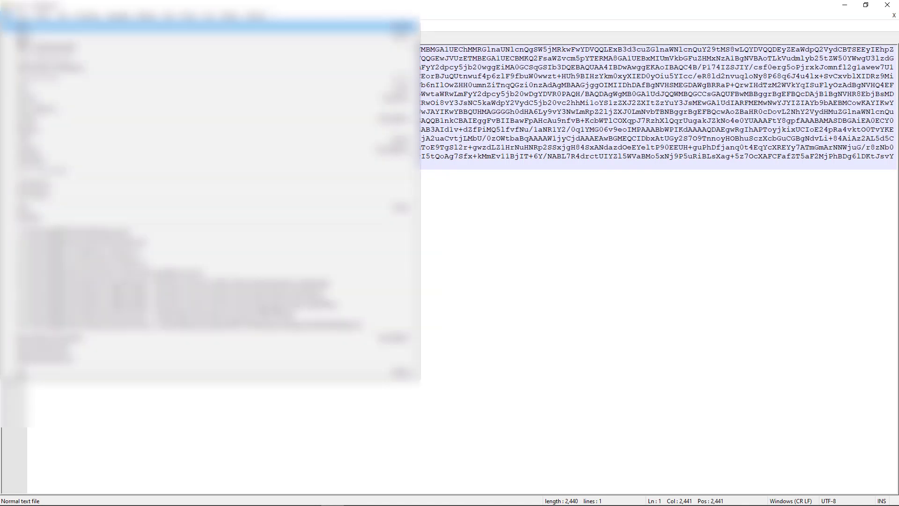
pyautogui.click(28, 100)
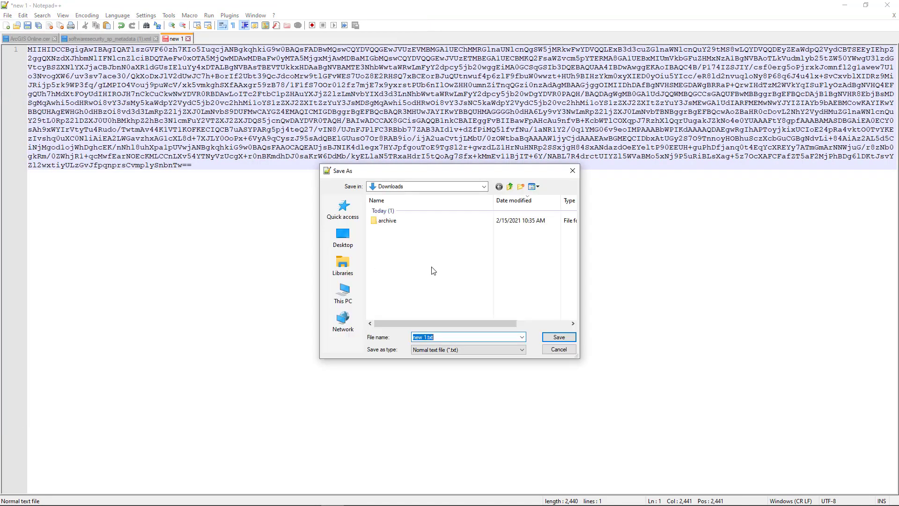
pyautogui.click(449, 350)
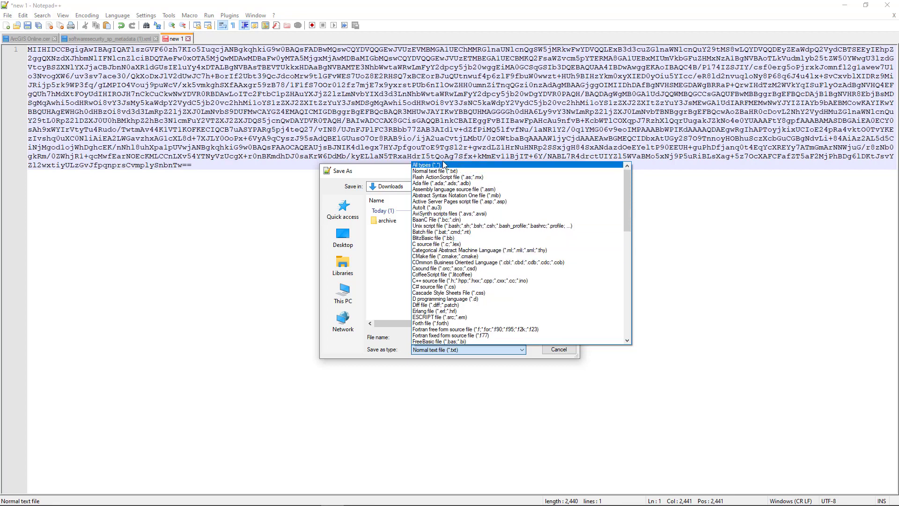
pyautogui.click(443, 165)
pyautogui.click(435, 336)
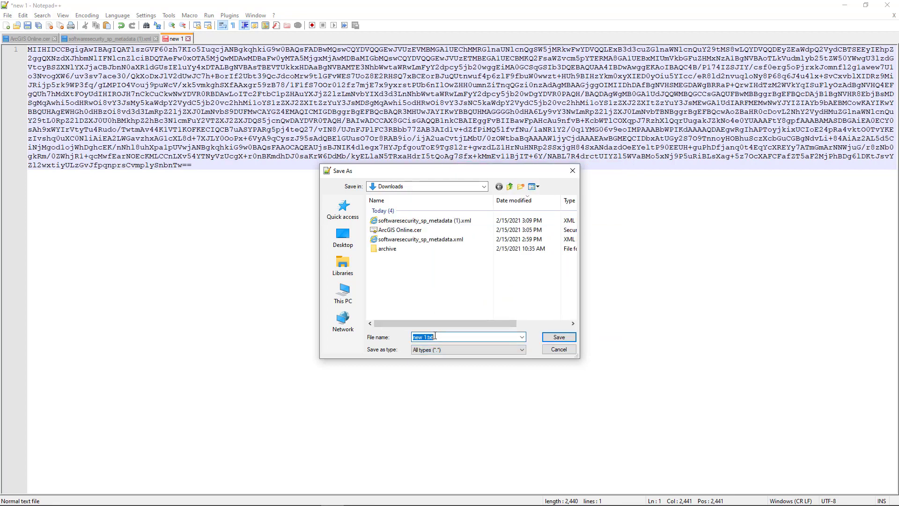
pyautogui.write('ago_')
pyautogui.write('encryption_ke')
pyautogui.press('BackSpace')
pyautogui.press('BackSpace')
pyautogui.write('public_key.cer')
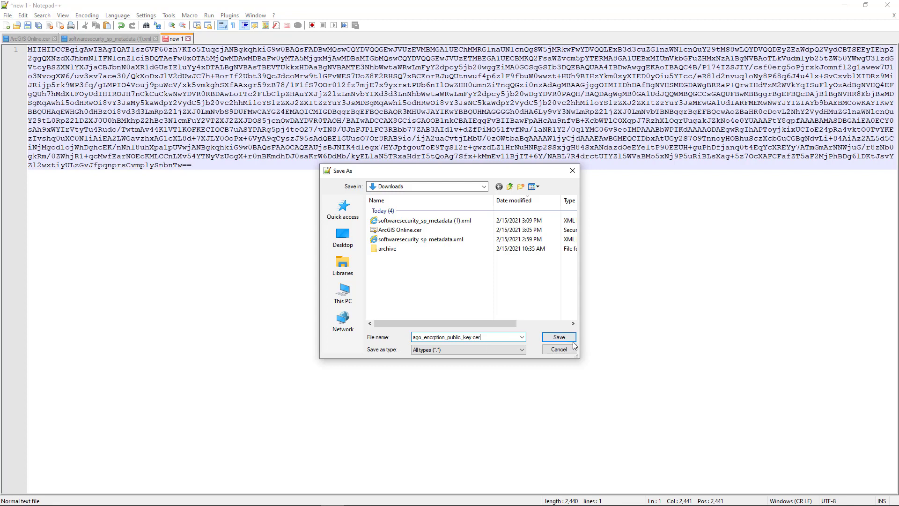
pyautogui.click(559, 337)
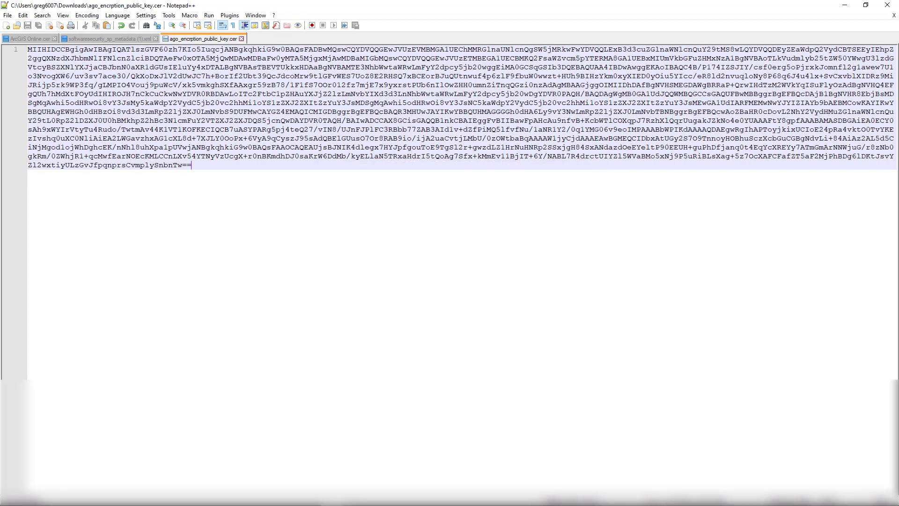
pyautogui.click(101, 498)
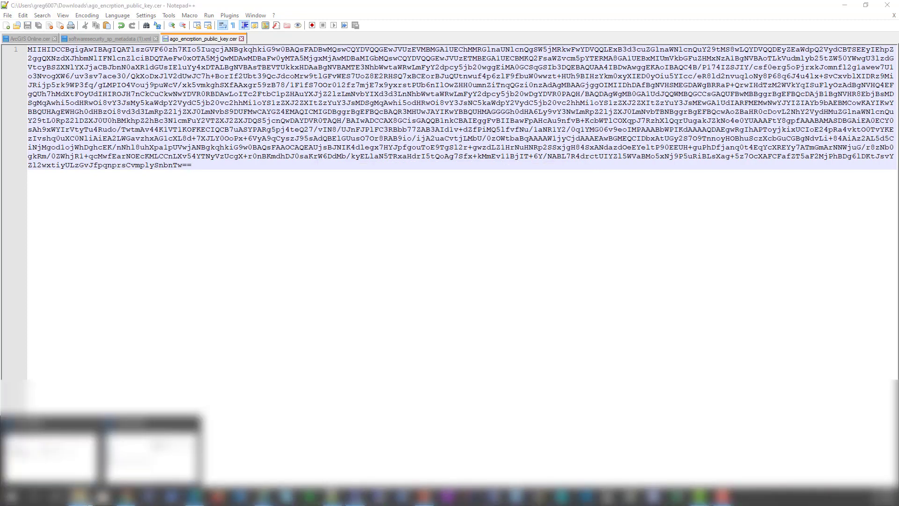
# - Open ago_encrption_public_key.cer to confirm it's a certificate issued to saml-idp.arcgis.com, also viewing it in Notepad++
pyautogui.click(133, 466)
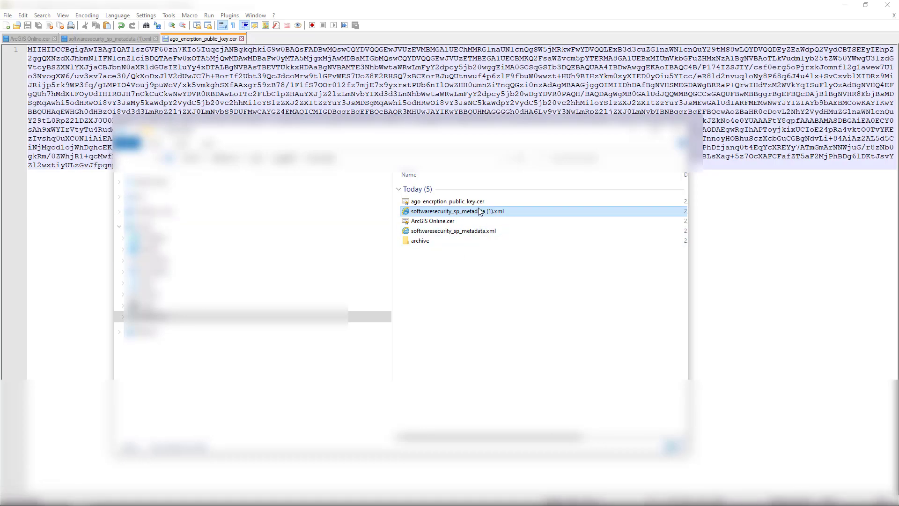
pyautogui.click(447, 201)
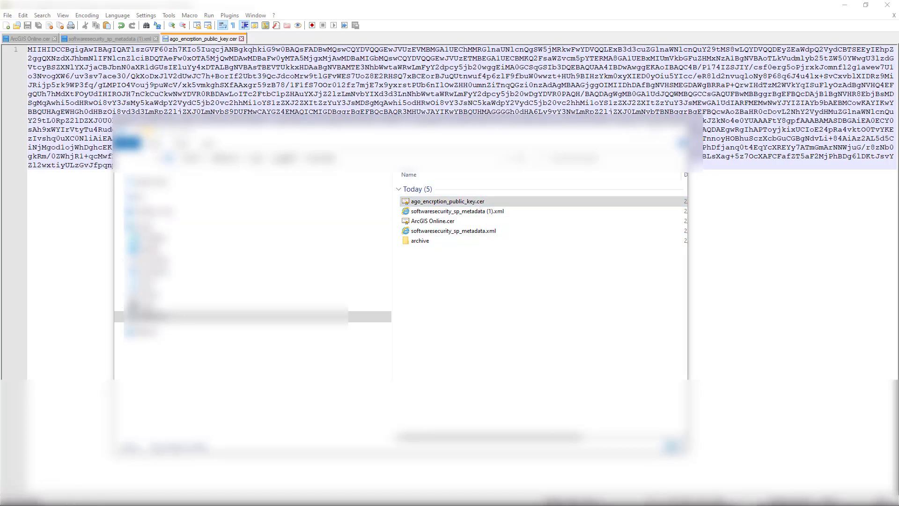
pyautogui.moveTo(1, 135); pyautogui.dragTo(480, 87)
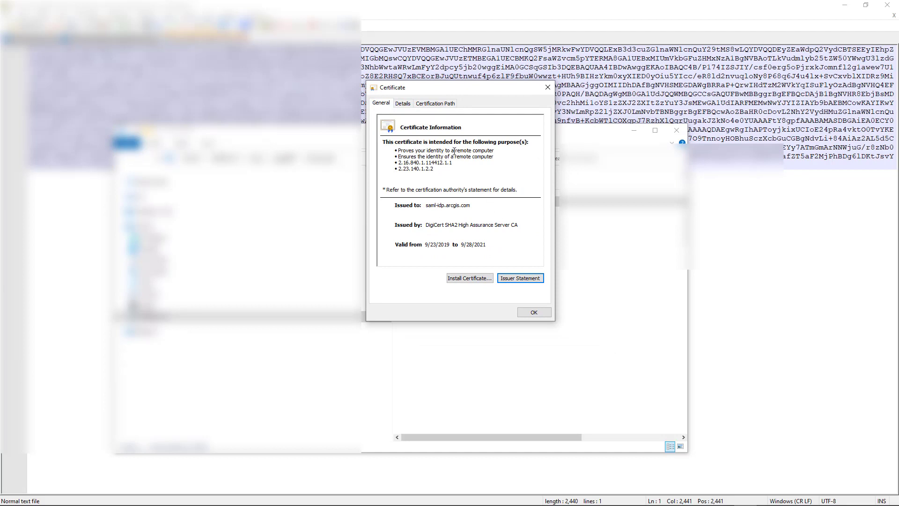
pyautogui.moveTo(482, 91); pyautogui.dragTo(320, 91)
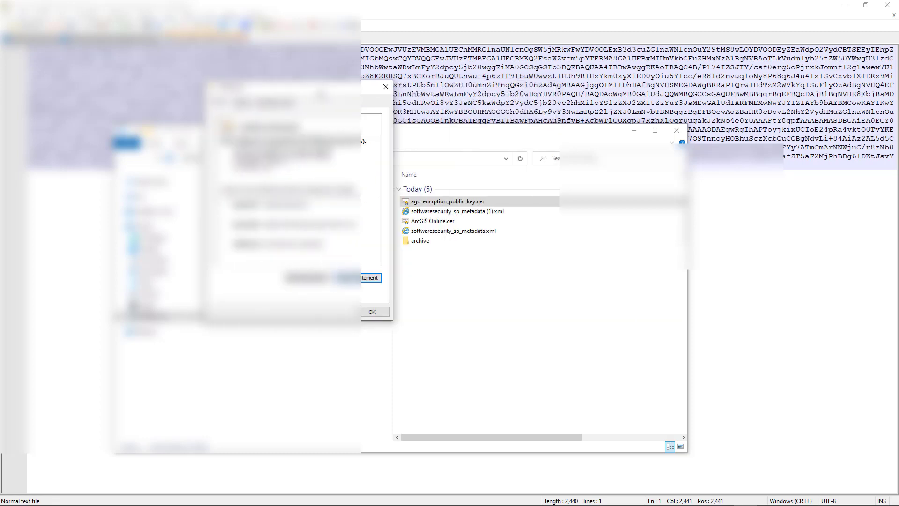
pyautogui.click(454, 201)
pyautogui.rightClick(455, 202)
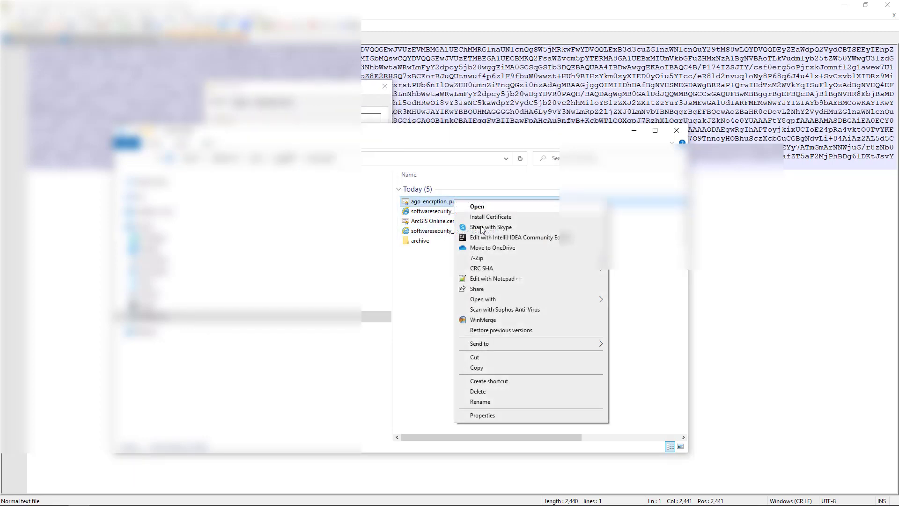
pyautogui.click(496, 278)
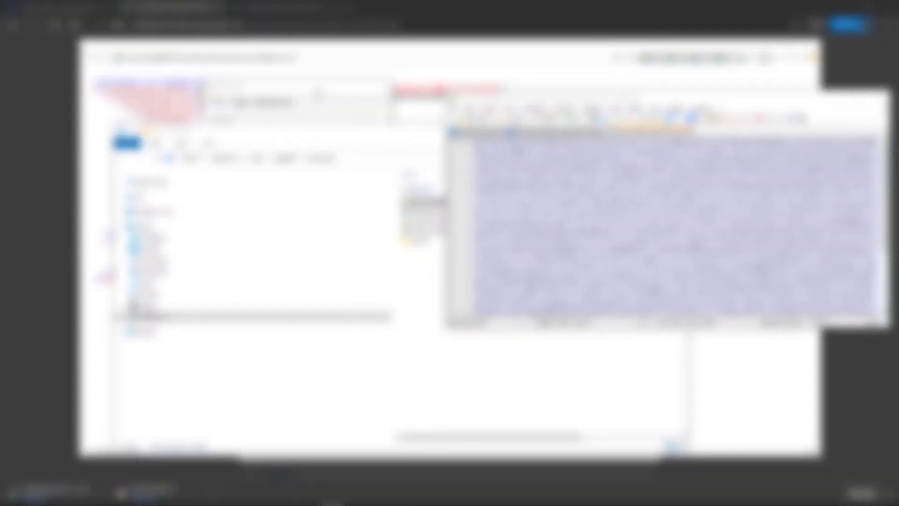
pyautogui.moveTo(316, 90); pyautogui.dragTo(295, 73)
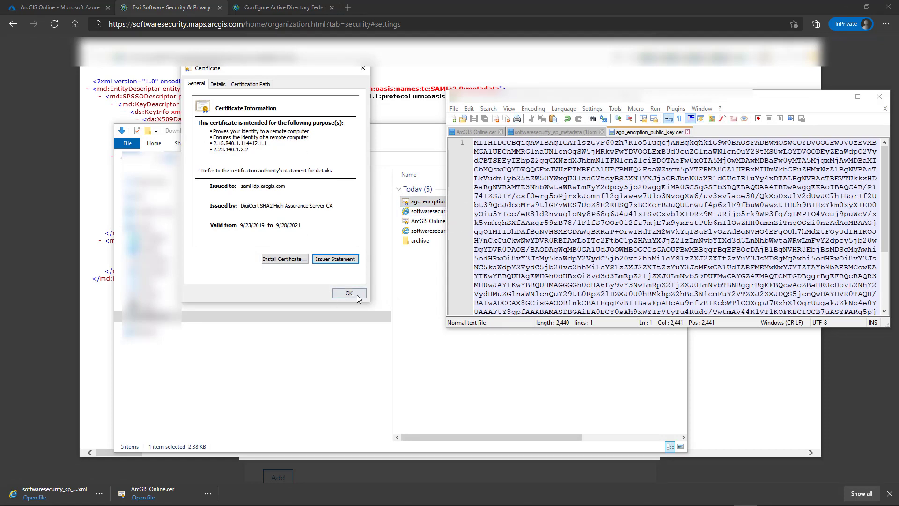
pyautogui.click(359, 293)
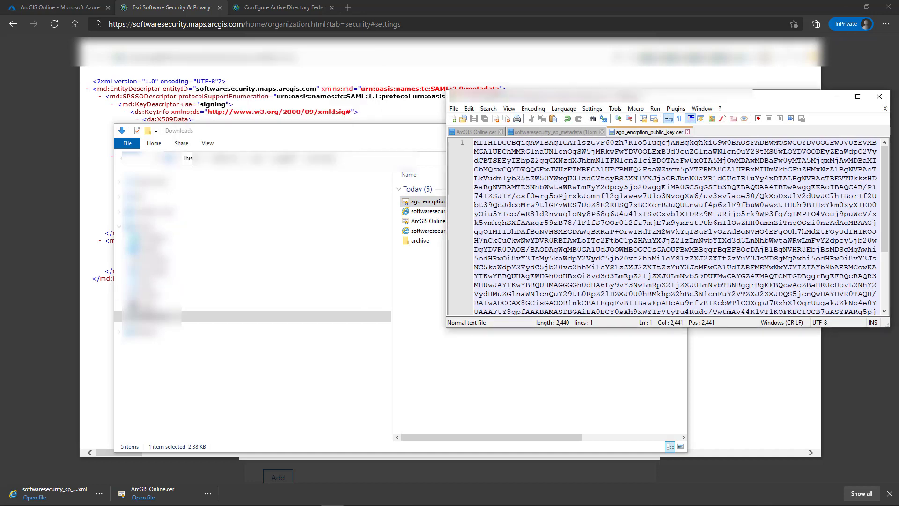
# - Minimize Notepad++, the Downloads window and the XML viewer to reveal the Edit SAML login dialog
pyautogui.click(837, 96)
pyautogui.click(634, 130)
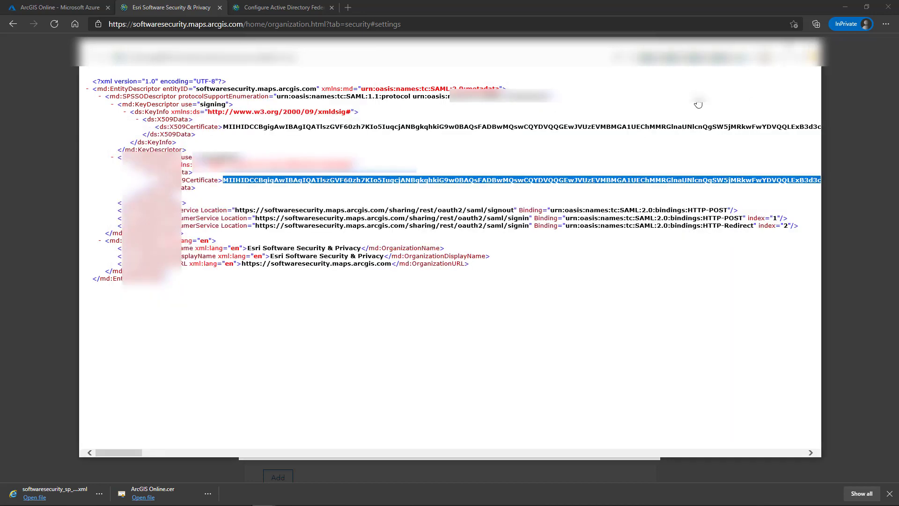
pyautogui.click(765, 47)
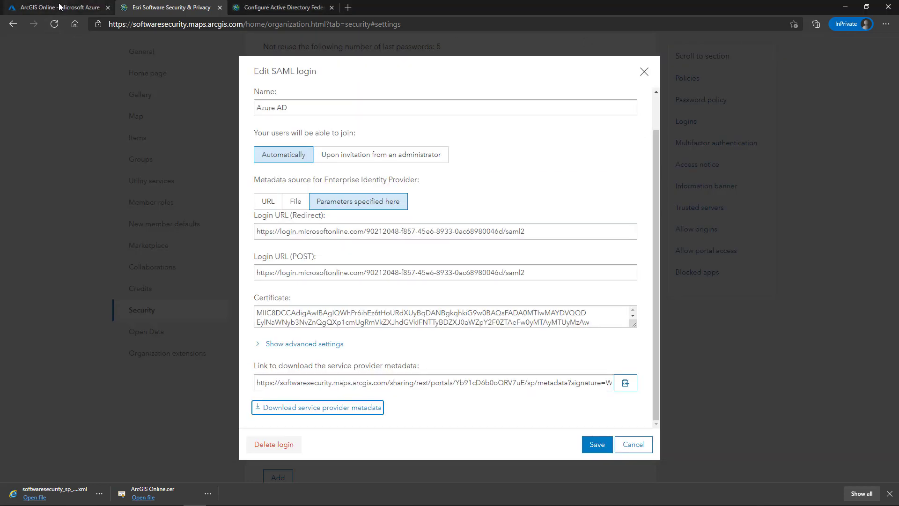
# - Import ago_encrption_public_key.cer from Downloads as the ArcGIS Online app's token encryption certificate
pyautogui.click(60, 7)
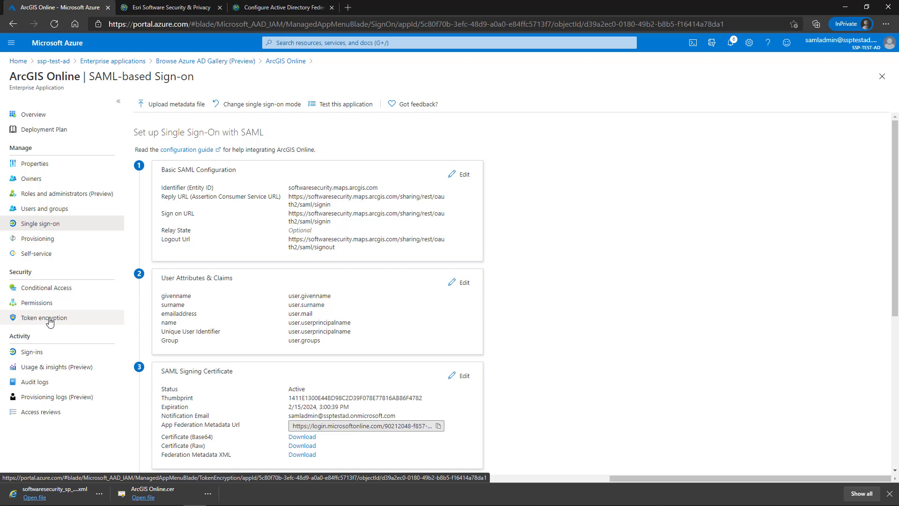
pyautogui.click(50, 322)
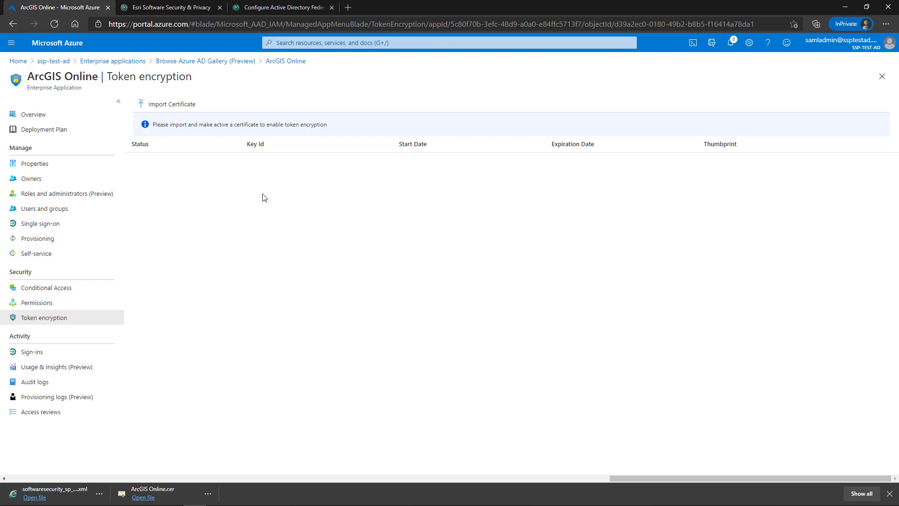
pyautogui.click(173, 110)
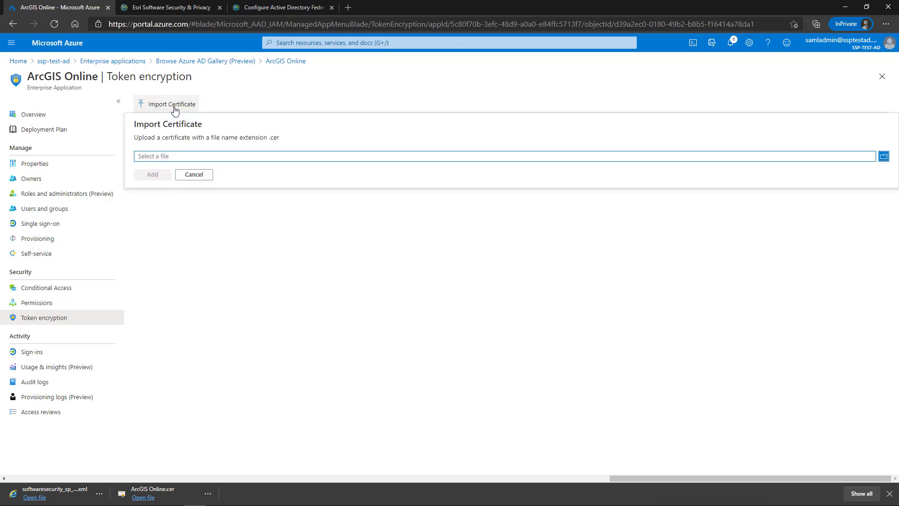
pyautogui.click(883, 156)
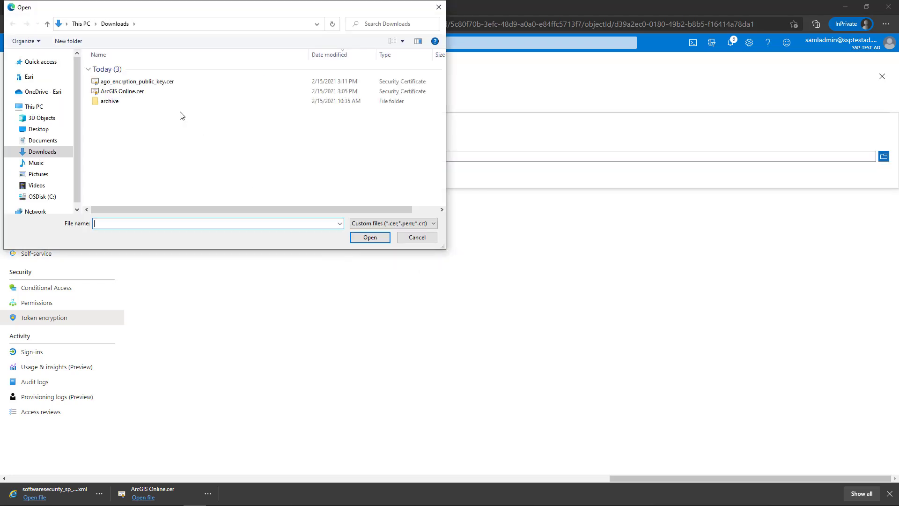
pyautogui.click(159, 81)
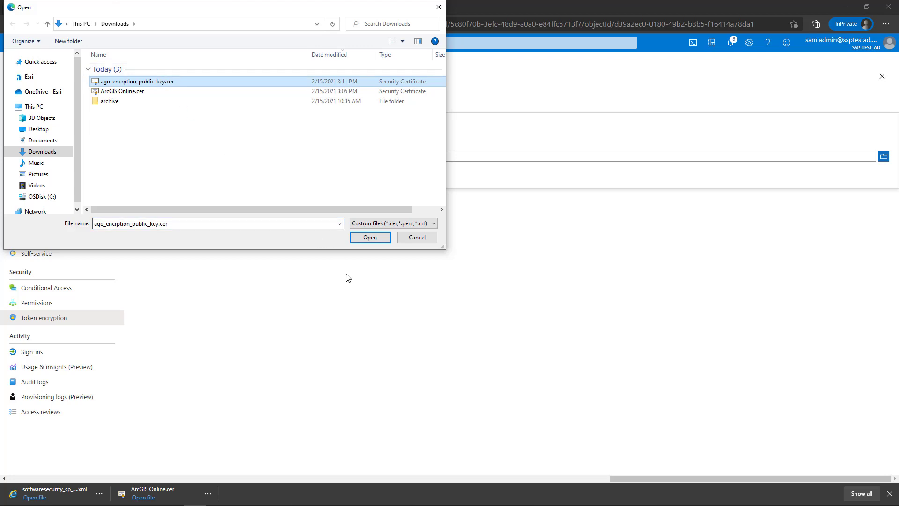
pyautogui.click(372, 238)
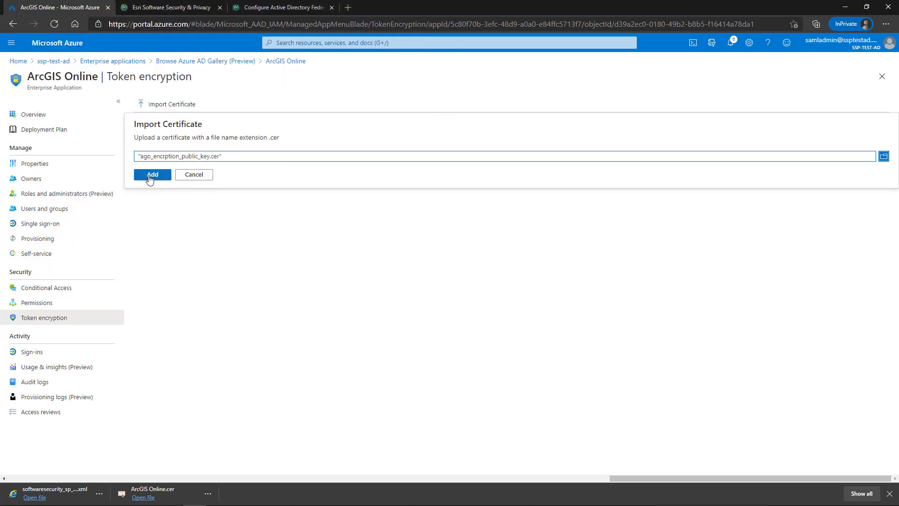
pyautogui.click(148, 178)
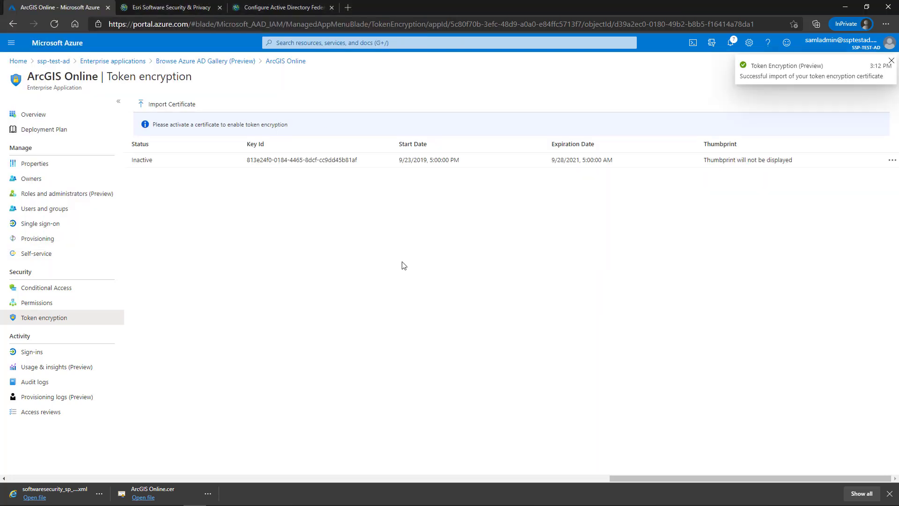
# - Activate the imported certificate for token encryption, confirming with Yes, then switch to the ArcGIS window
pyautogui.click(893, 161)
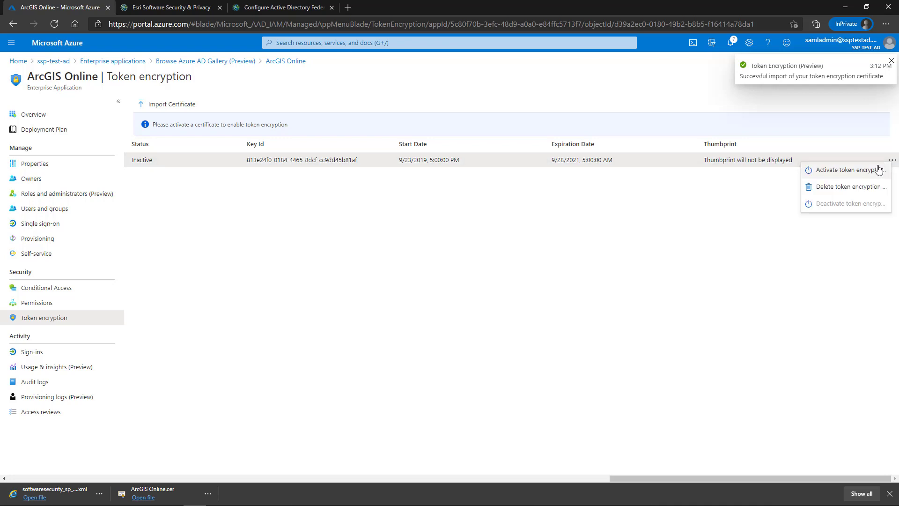
pyautogui.click(879, 169)
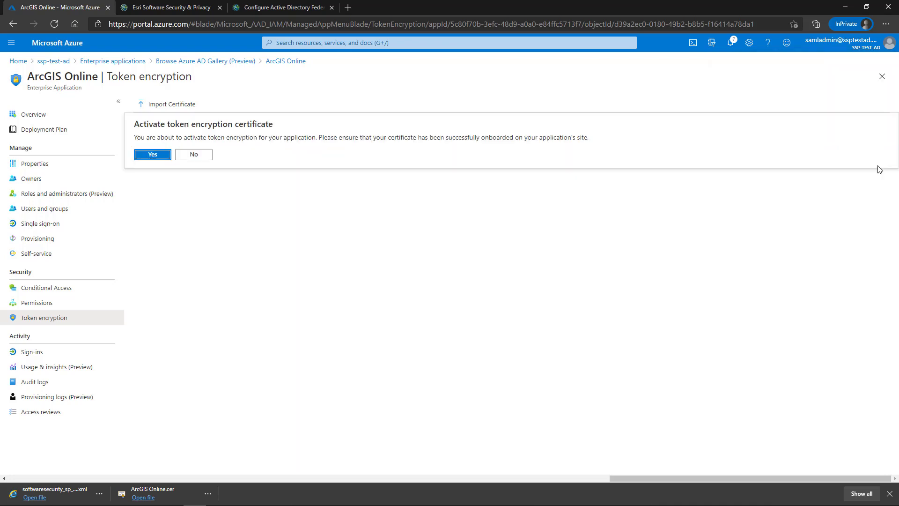
pyautogui.click(163, 155)
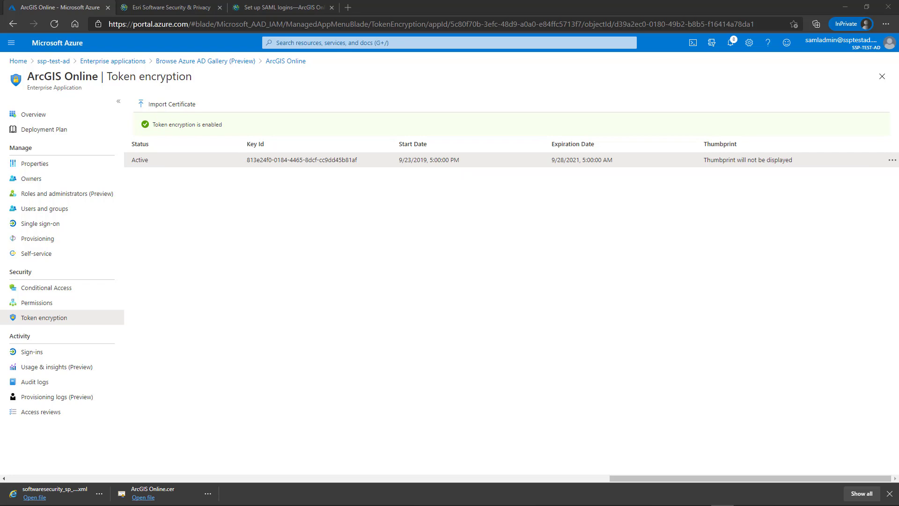
pyautogui.hotkey('alt', 'Tab')
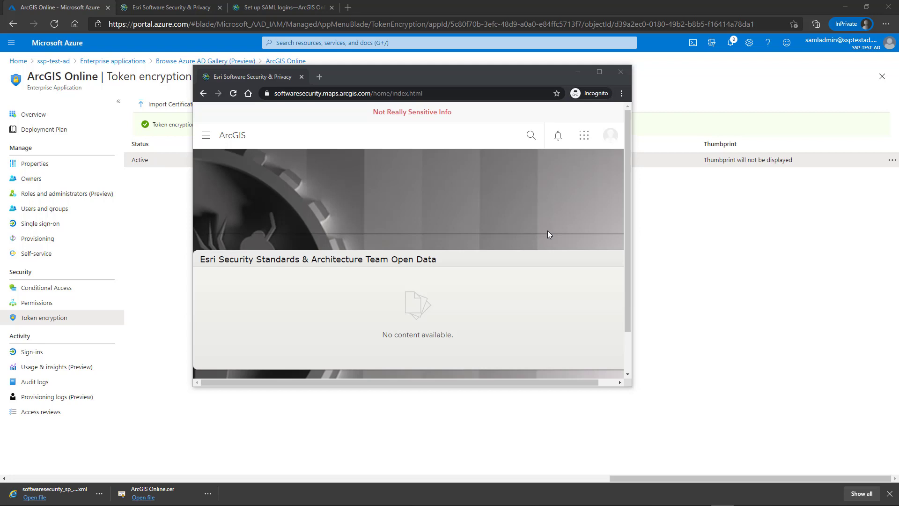
# - Sign the test user out, then sign back in with Azure AD and accept the rules of behavior
pyautogui.click(614, 137)
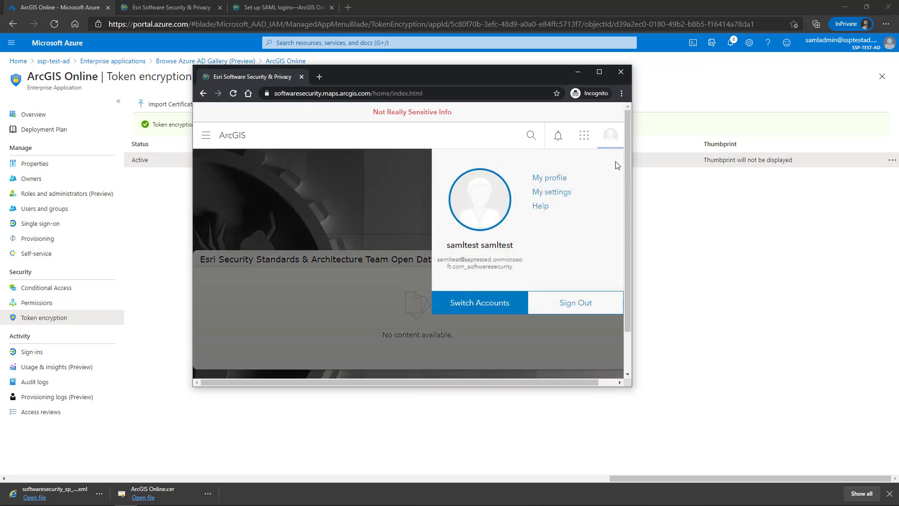
pyautogui.click(583, 306)
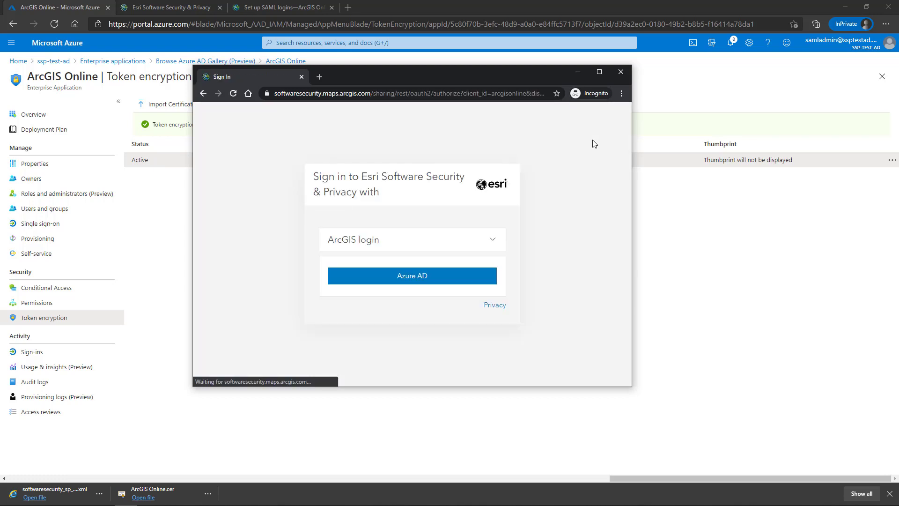
pyautogui.click(439, 282)
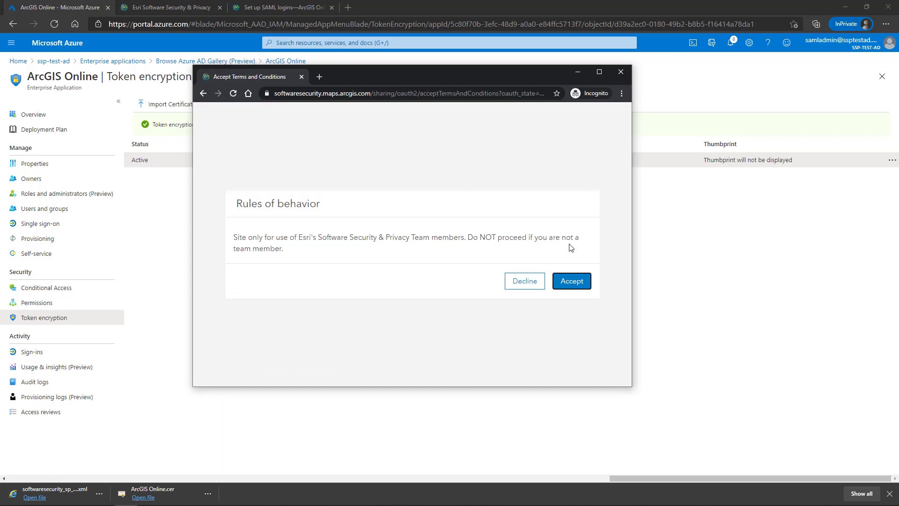
pyautogui.click(575, 280)
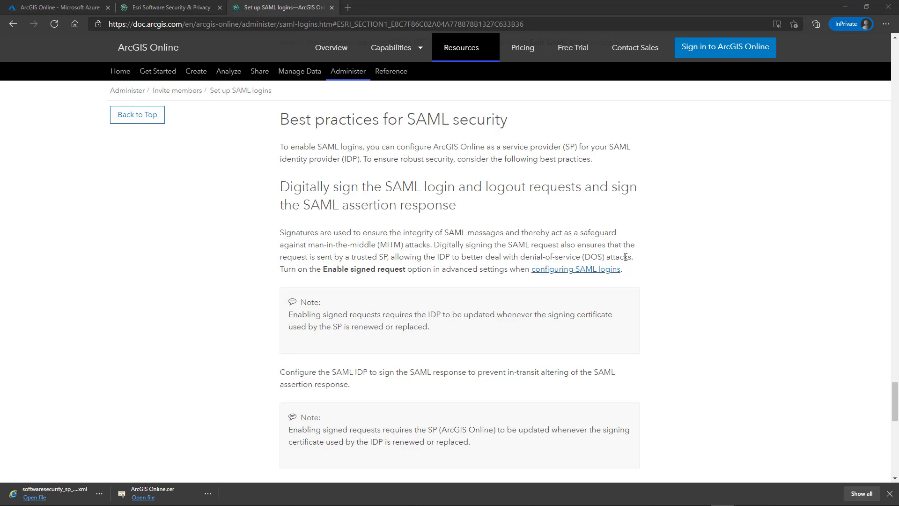
# - Scroll up to the 'Enable SAML based group membership' section listing Group, Roles and MemberOf attributes
pyautogui.scroll(15, 686, 254)
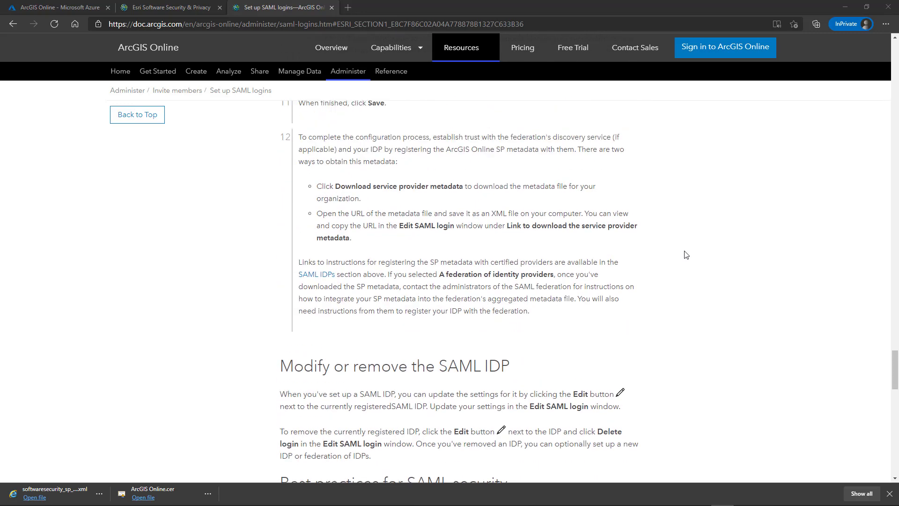
pyautogui.scroll(12, 686, 254)
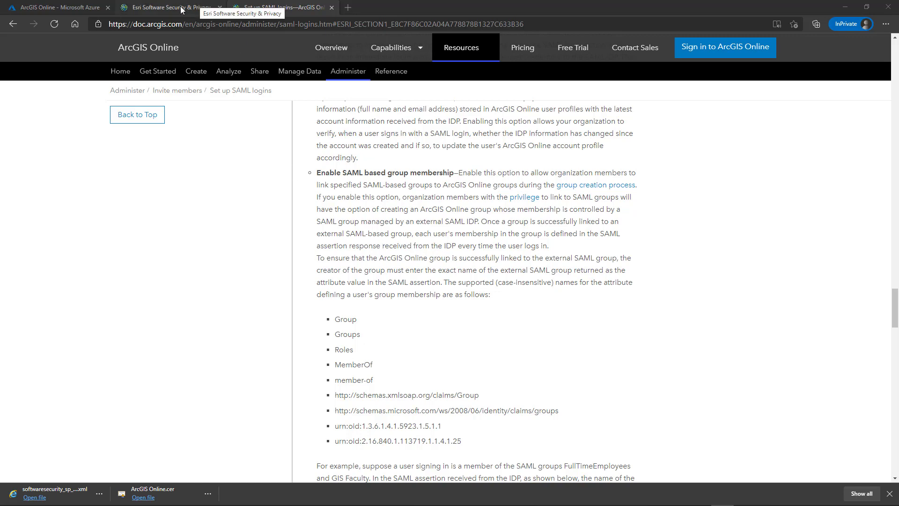
# - Check the ArcGIS Online app's Users and groups, cancel adding a user, and return to Enterprise applications
pyautogui.click(53, 8)
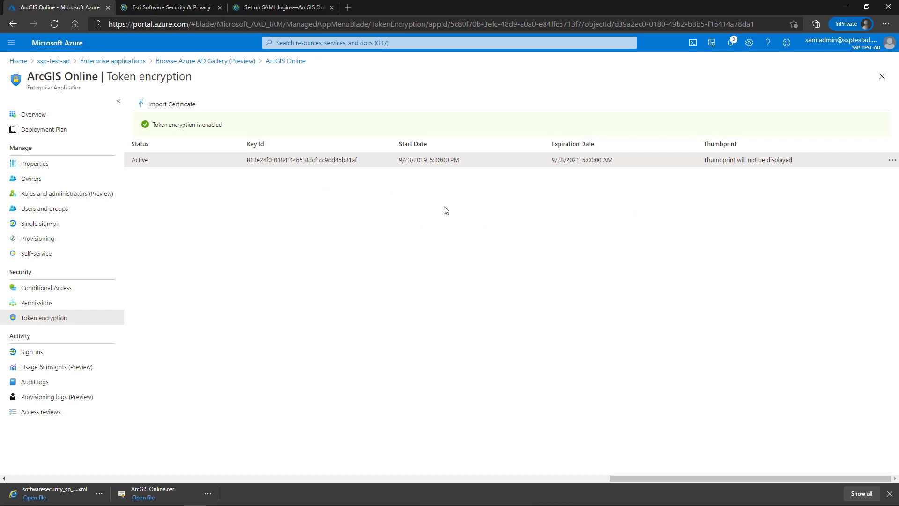
pyautogui.click(55, 214)
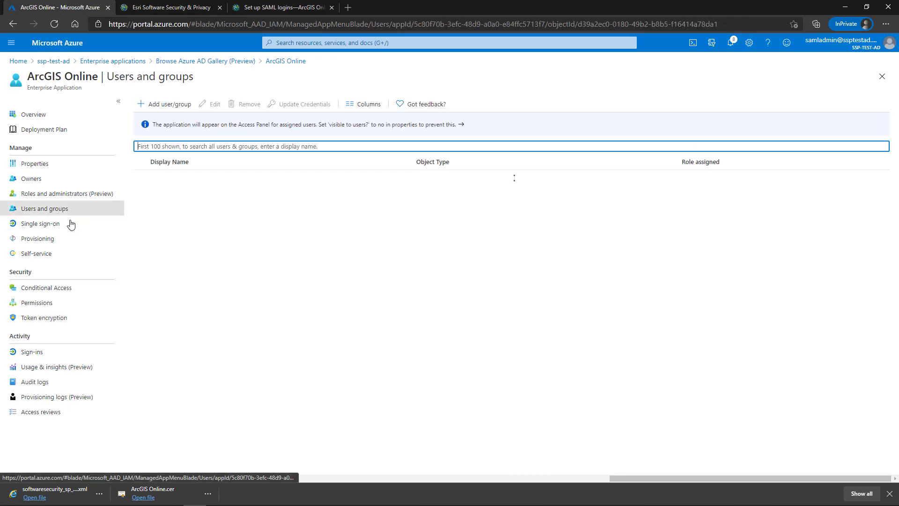
pyautogui.click(170, 105)
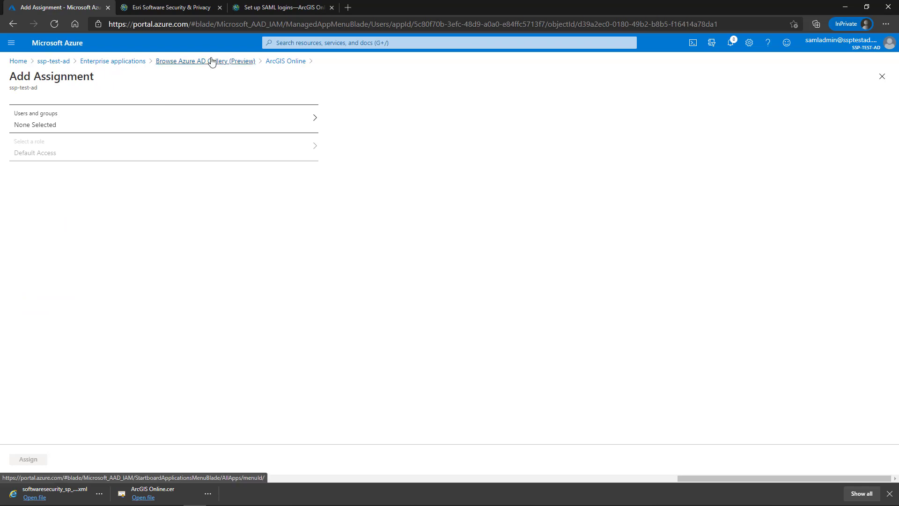
pyautogui.click(273, 63)
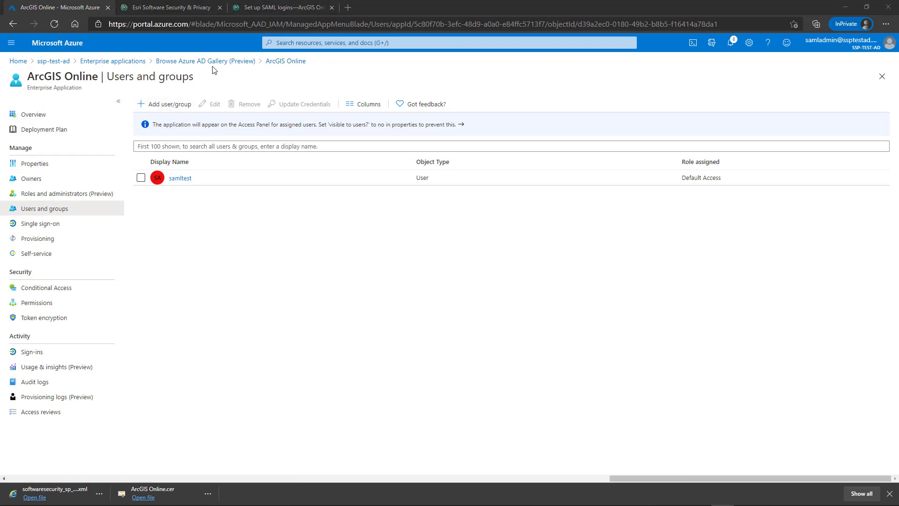
pyautogui.click(123, 62)
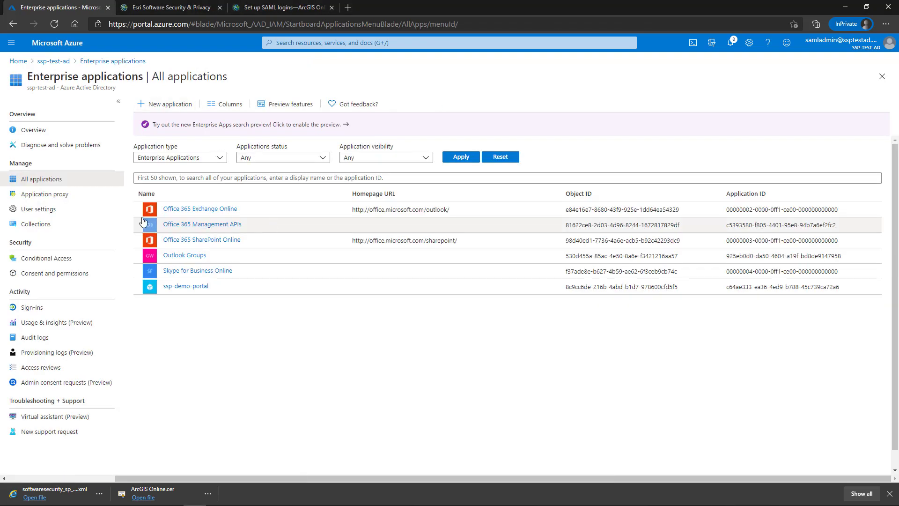
# - Start a new group in the ssp-test-ad directory named 'ArcGIS SAML Users'
pyautogui.click(52, 61)
pyautogui.click(28, 209)
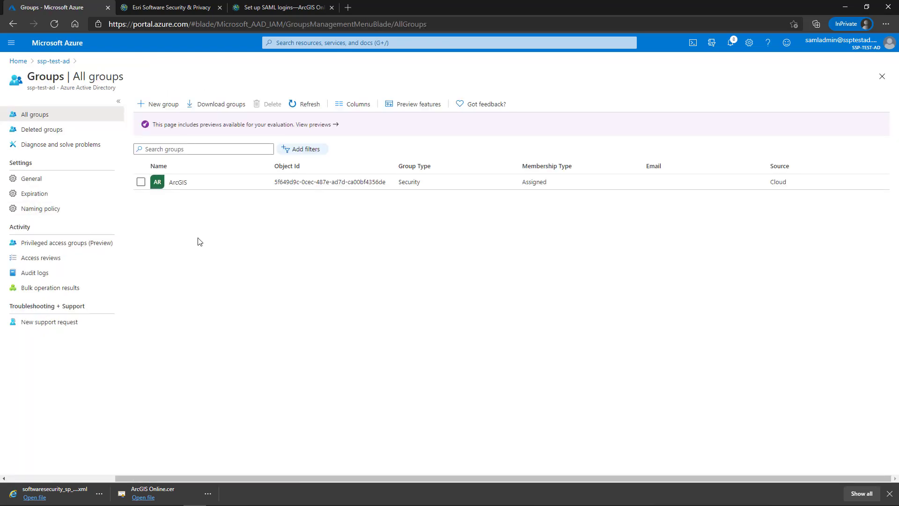
pyautogui.click(162, 104)
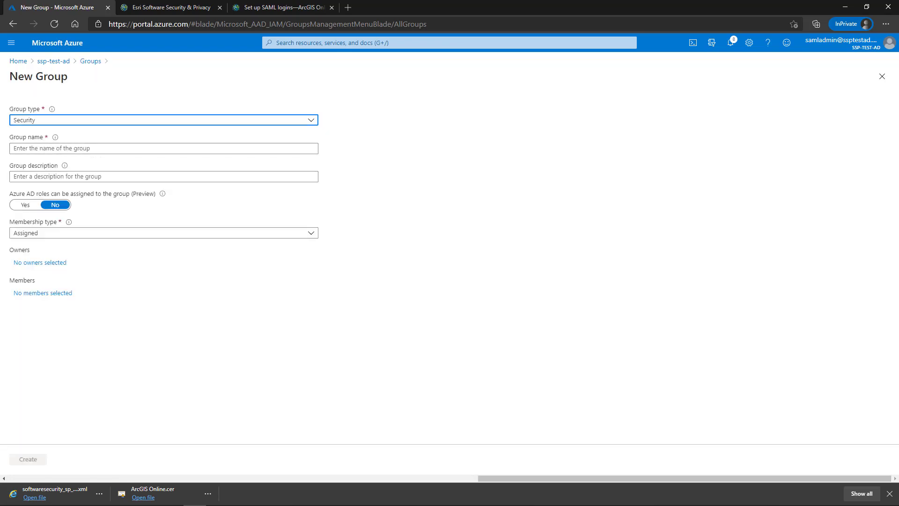
pyautogui.click(67, 149)
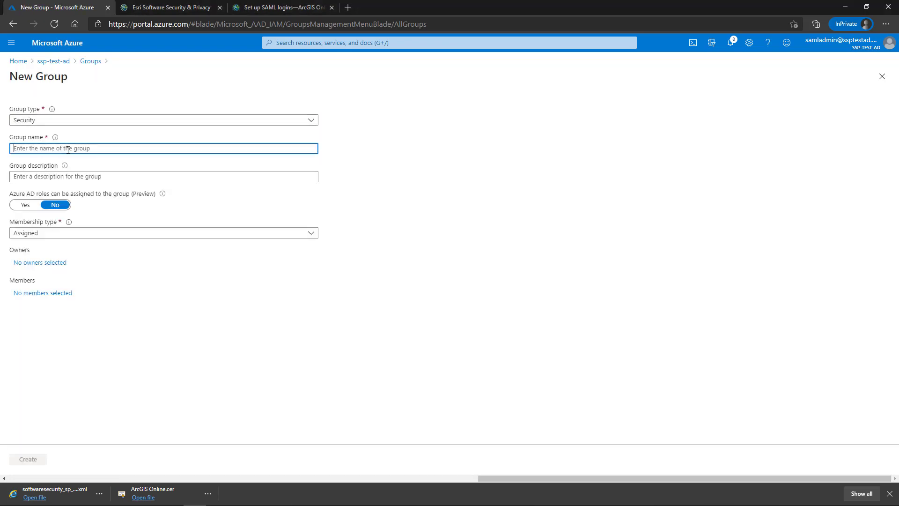
pyautogui.write('ArcGIS SAML Users')
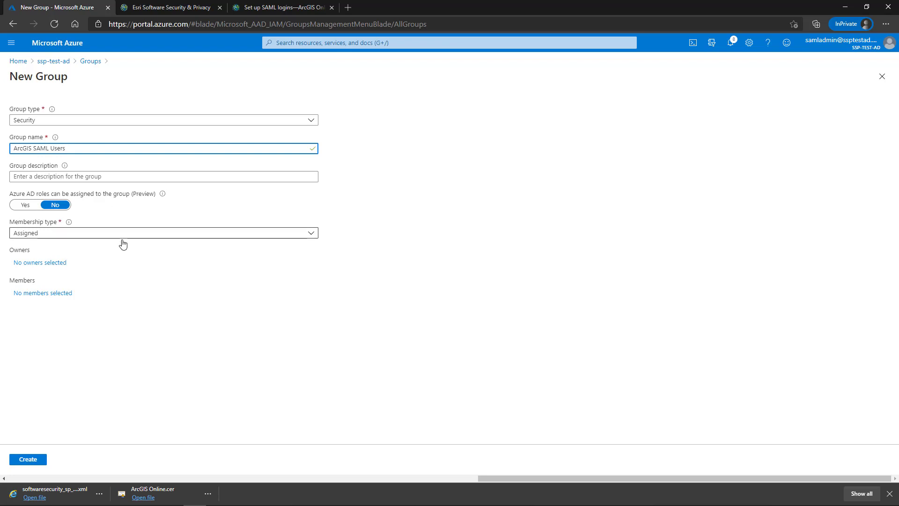
# - Add samltest as the group's only member and create the security group
pyautogui.click(57, 293)
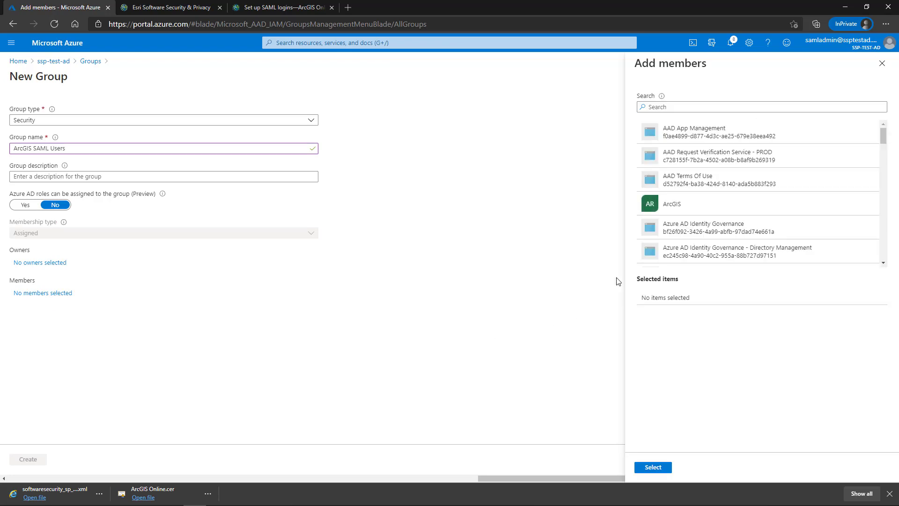
pyautogui.click(680, 102)
pyautogui.write('saml')
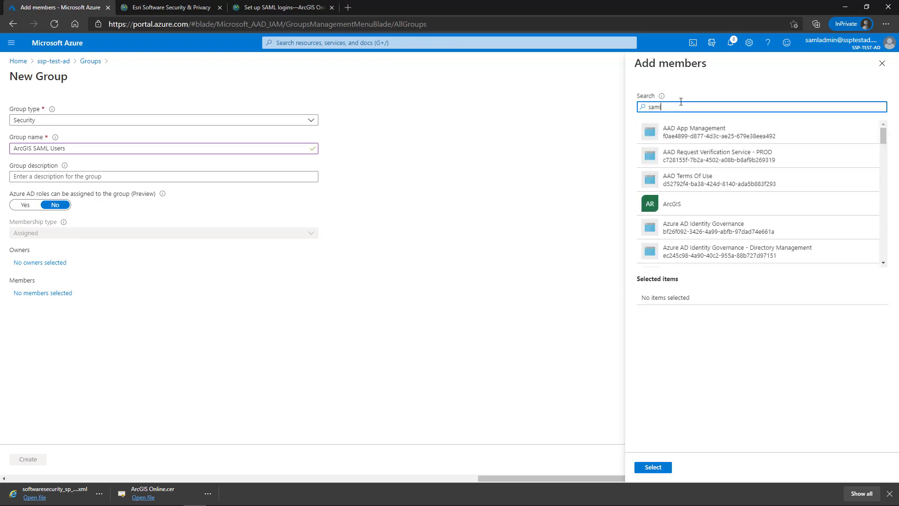
pyautogui.write('test')
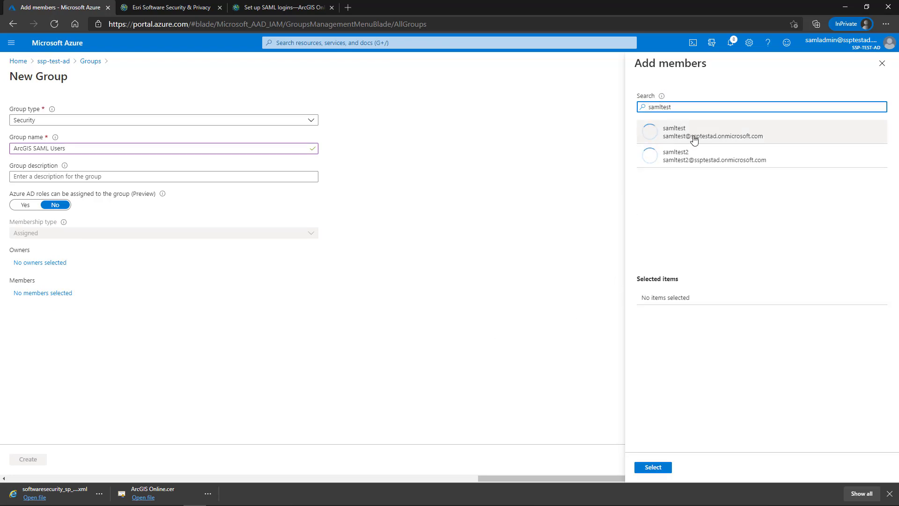
pyautogui.click(690, 136)
pyautogui.click(660, 467)
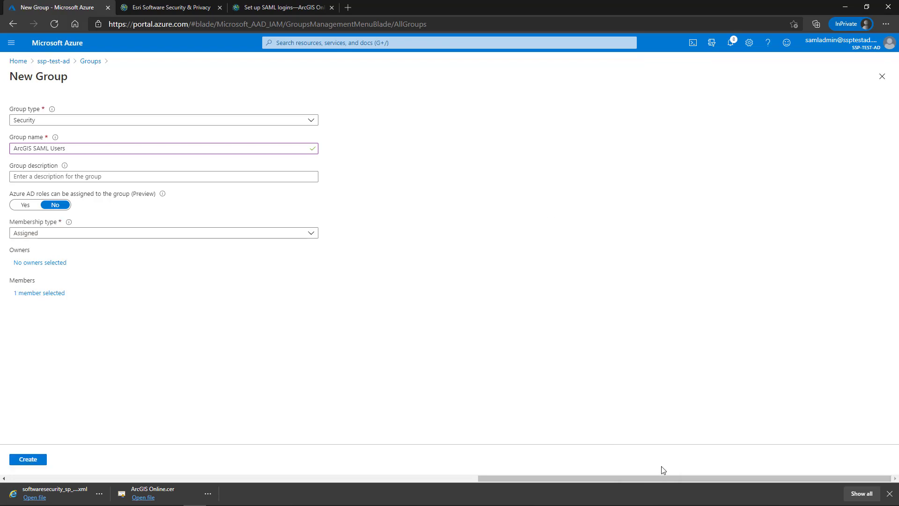
pyautogui.click(37, 459)
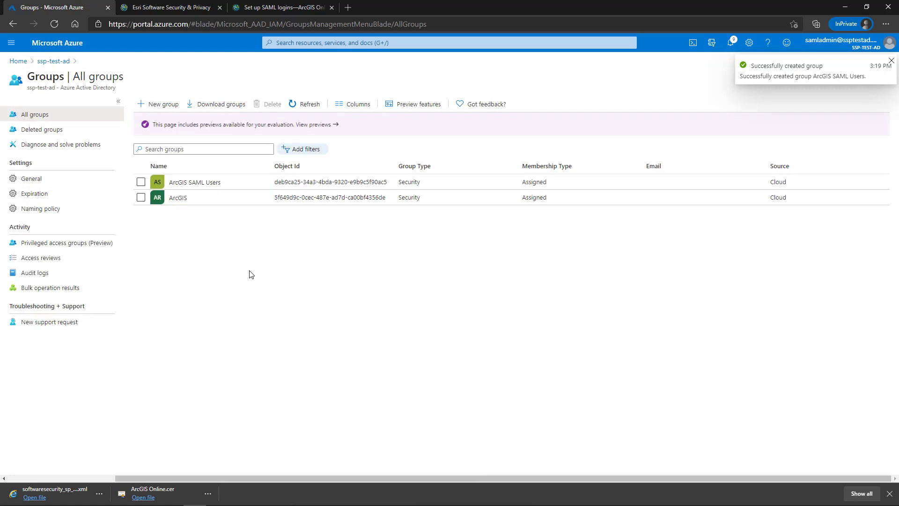
# - Copy the ArcGIS SAML Users group's Object Id and return to ArcGIS Online's Security settings
pyautogui.click(206, 183)
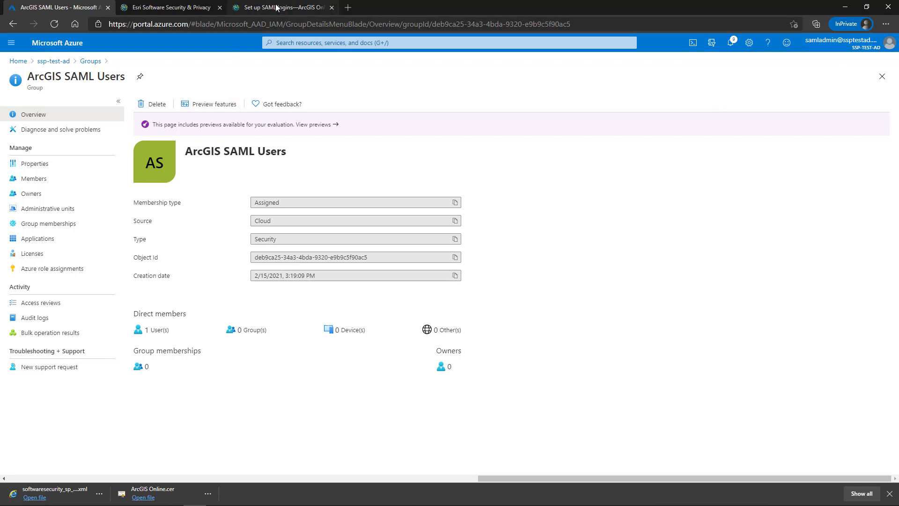
pyautogui.click(260, 7)
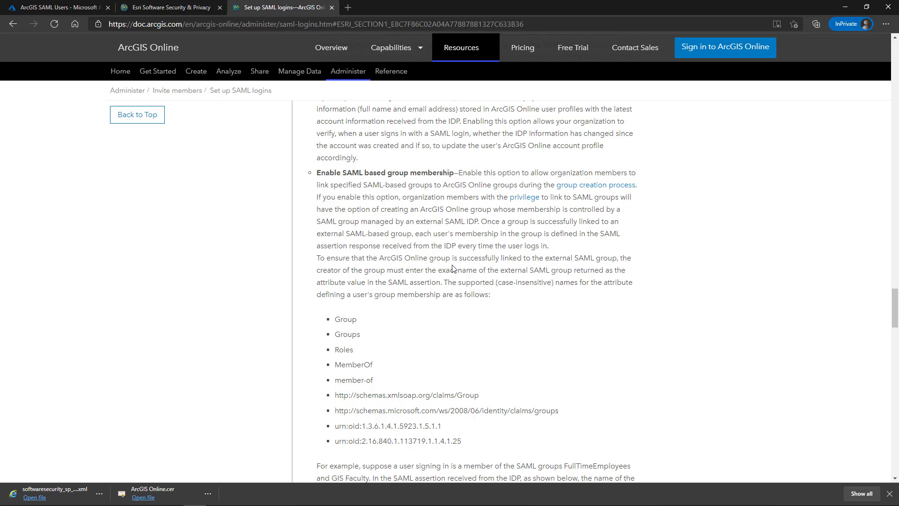
pyautogui.click(67, 6)
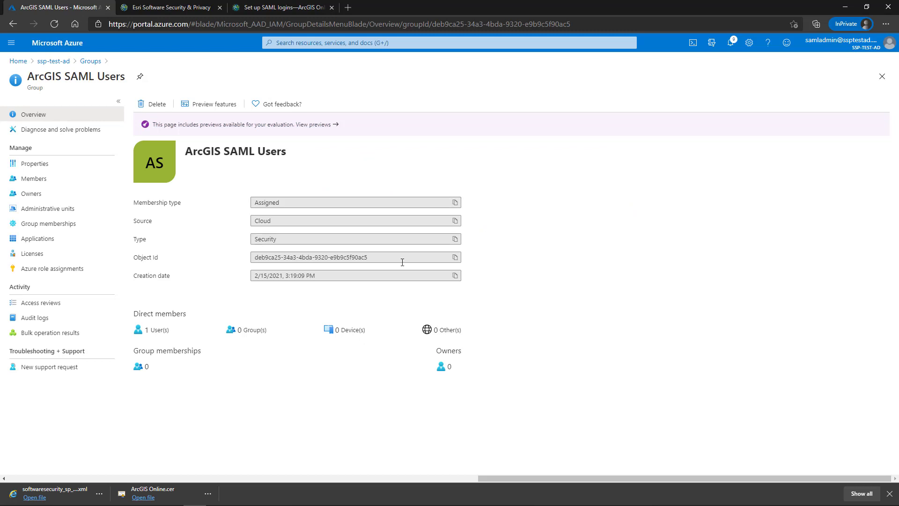
pyautogui.click(455, 257)
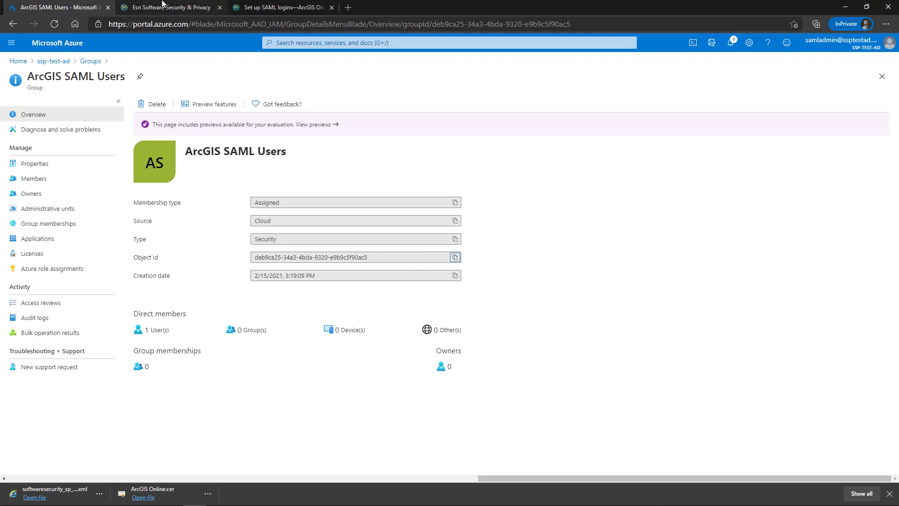
pyautogui.click(162, 7)
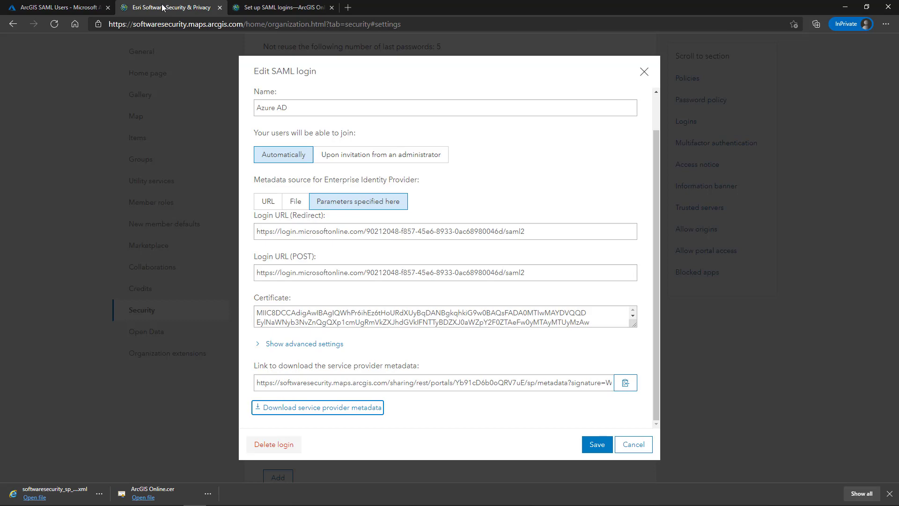
pyautogui.click(645, 71)
# - Fill ArcGIS Online's Create group form with name 'ArcGIS SAML Users' and tag 'test'
pyautogui.scroll(10, 583, 95)
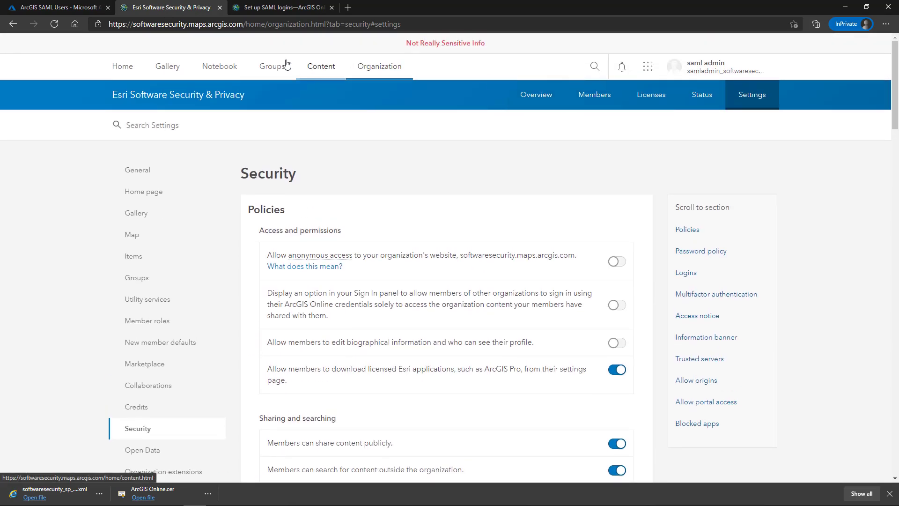
pyautogui.click(270, 67)
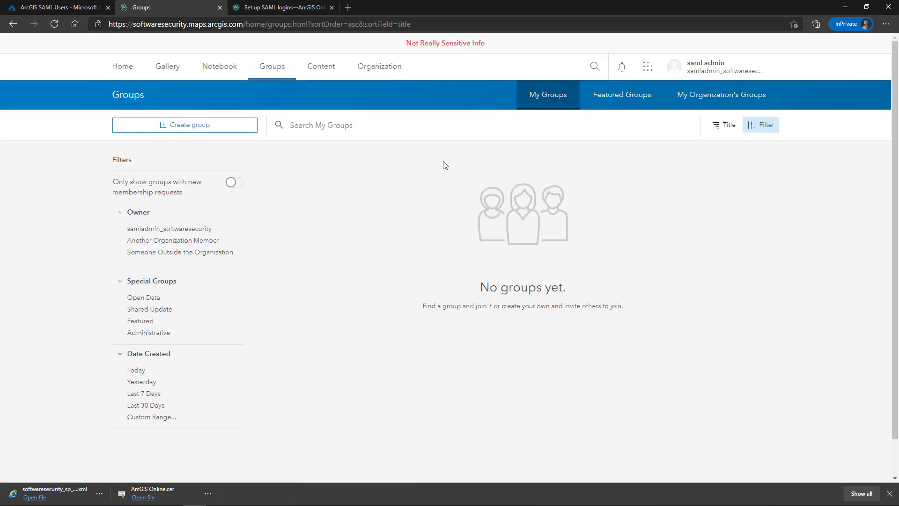
pyautogui.click(216, 128)
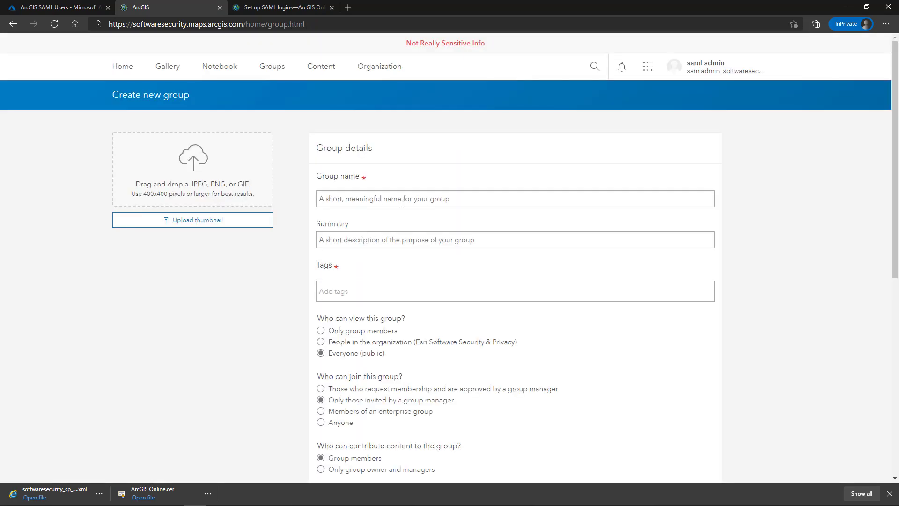
pyautogui.click(406, 200)
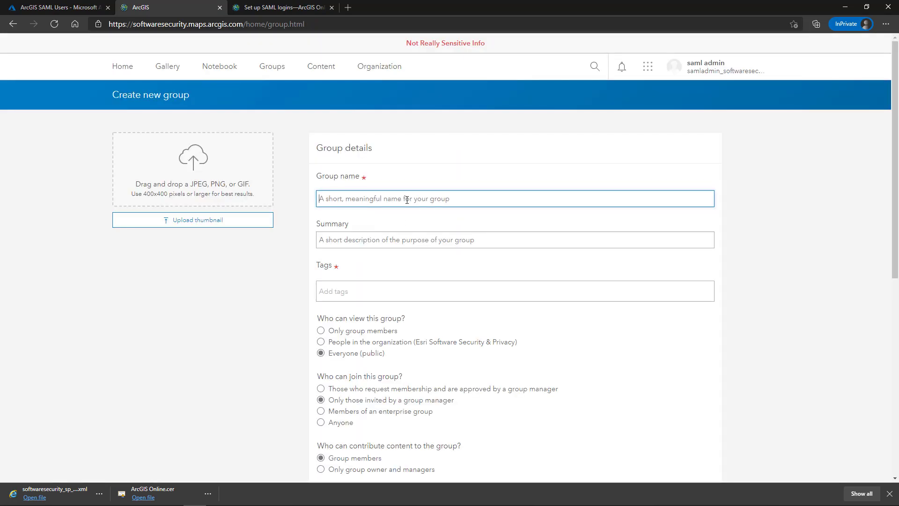
pyautogui.write('ArcGIS SAML Users')
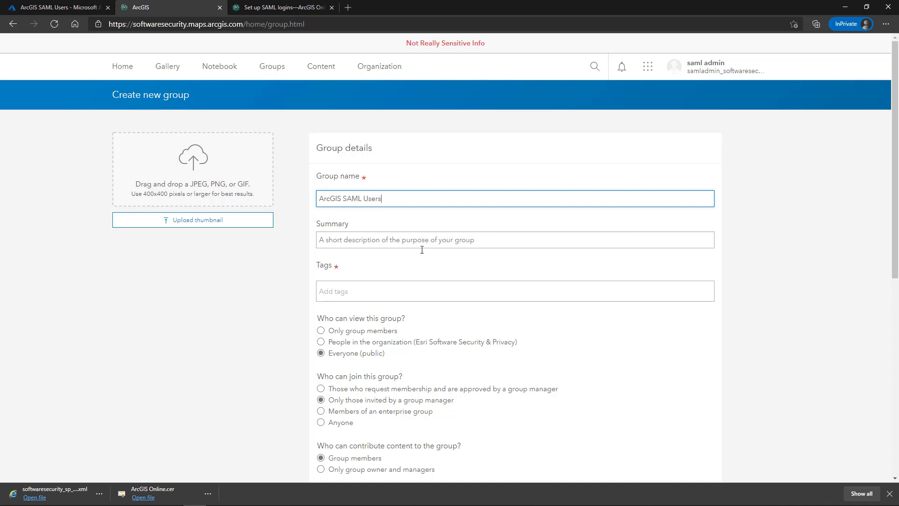
pyautogui.click(407, 296)
pyautogui.write('test')
pyautogui.press('Return')
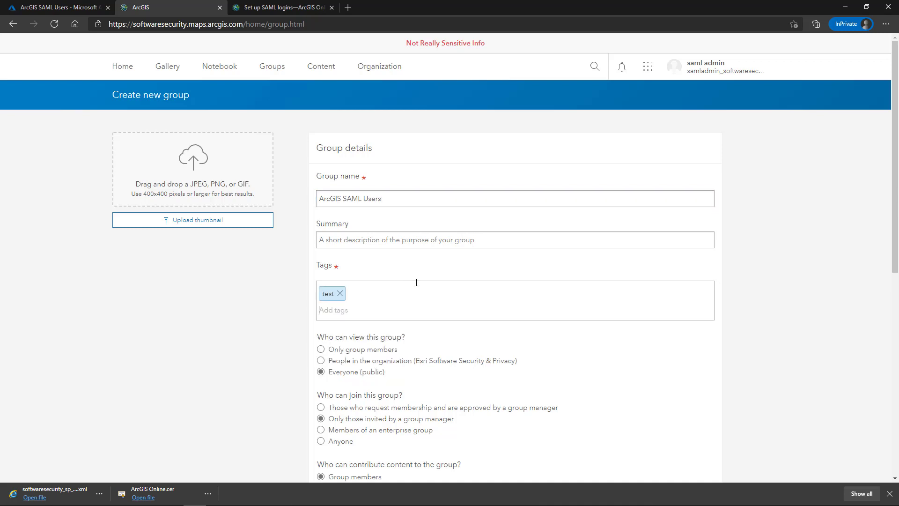
pyautogui.scroll(-7, 421, 276)
pyautogui.scroll(3, 367, 178)
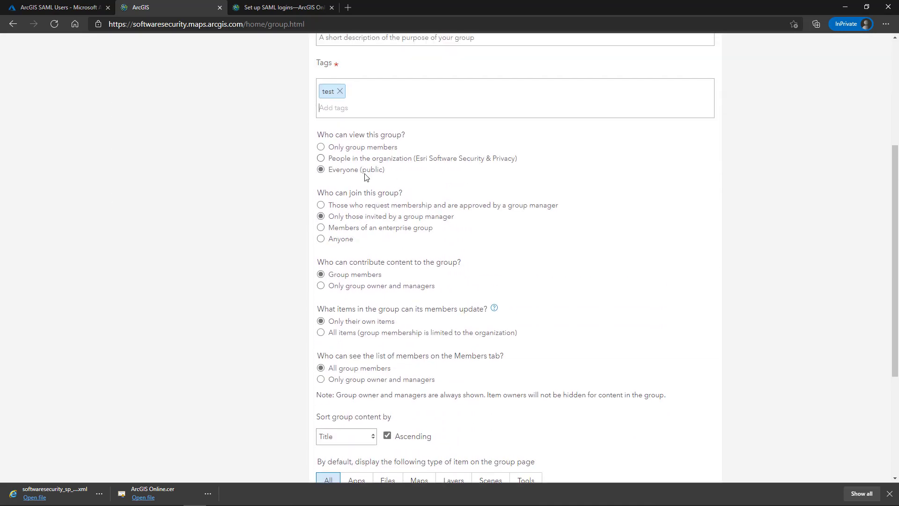
# - Allow enterprise group members, paste the Azure object ID as Enterprise Group Name, and create the group
pyautogui.click(321, 228)
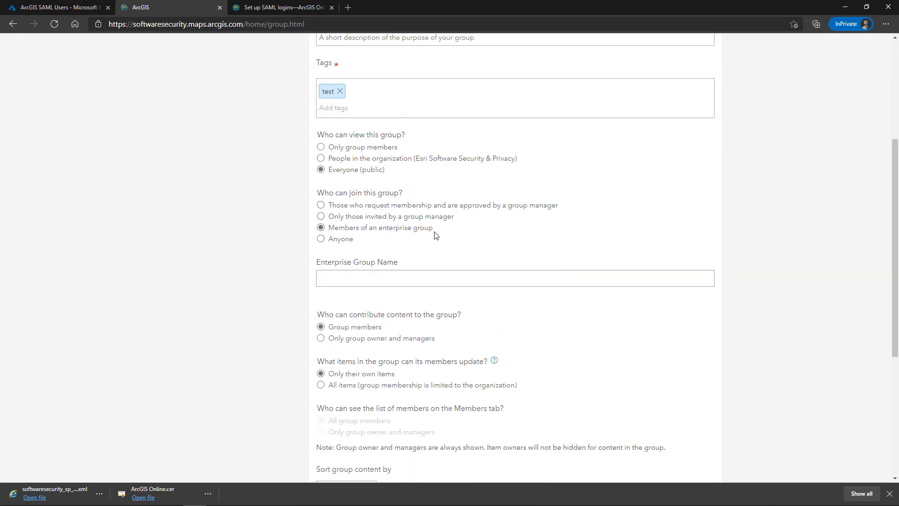
pyautogui.click(383, 280)
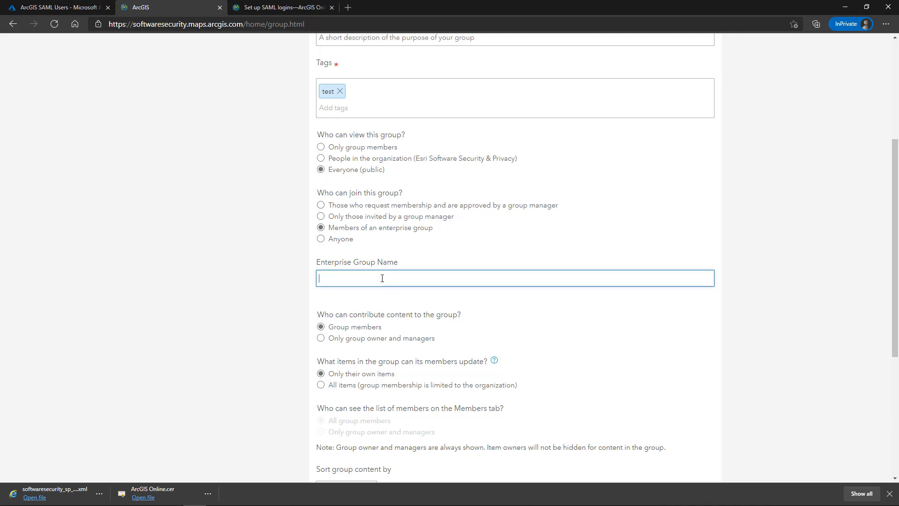
pyautogui.hotkey('ctrl', 'v')
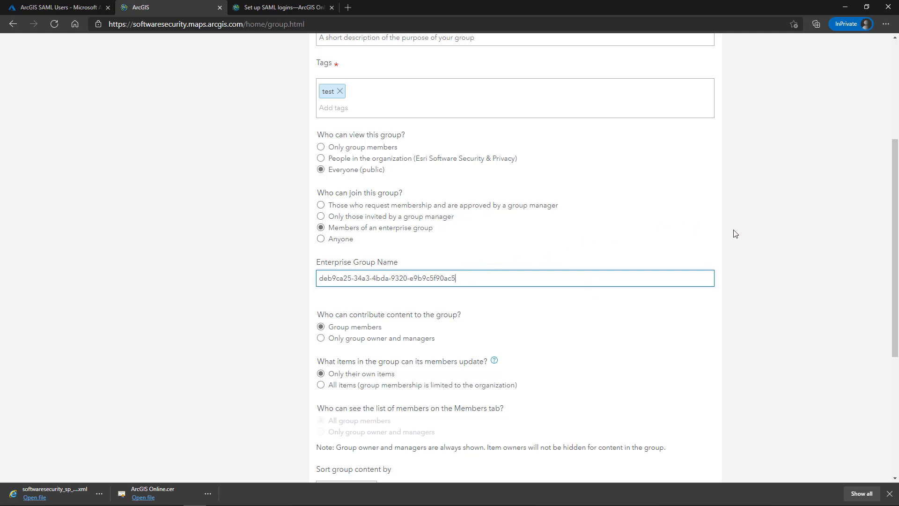
pyautogui.scroll(-5, 734, 233)
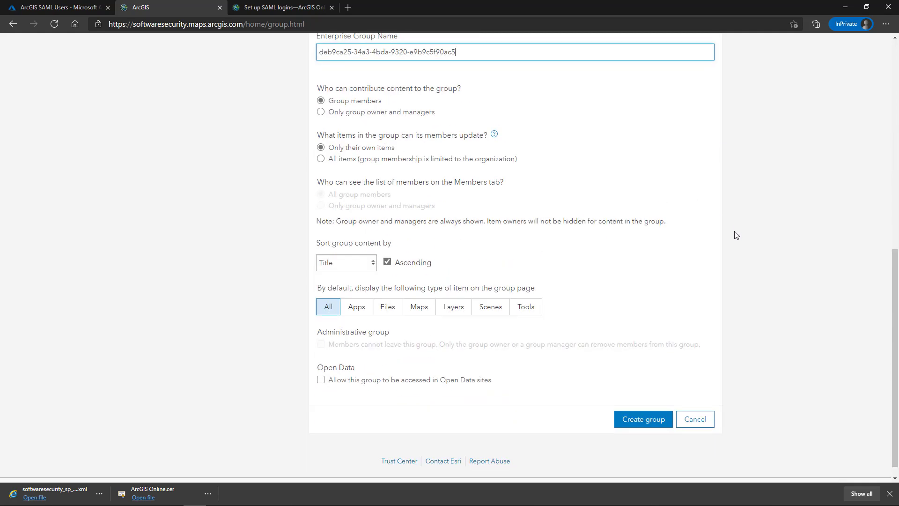
pyautogui.click(644, 405)
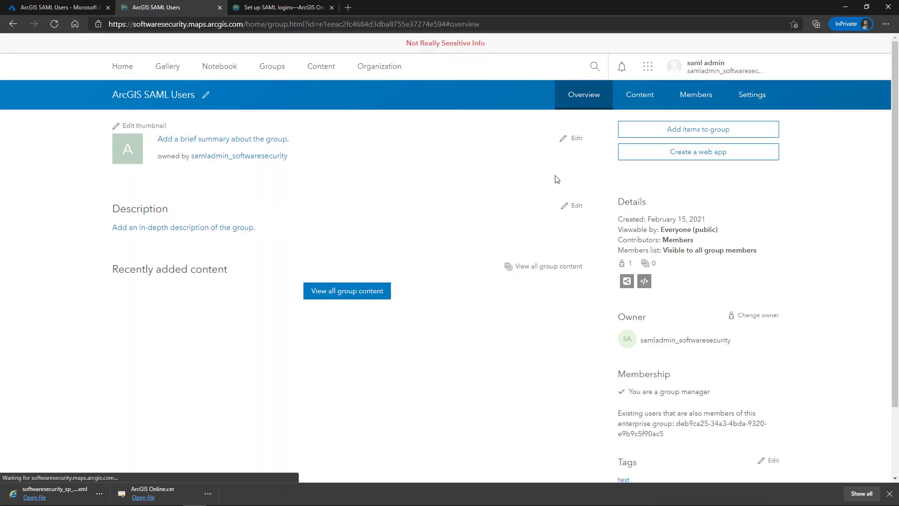
# - Show the ArcGIS SAML Users group's Members list, which contains only the owner
pyautogui.click(694, 101)
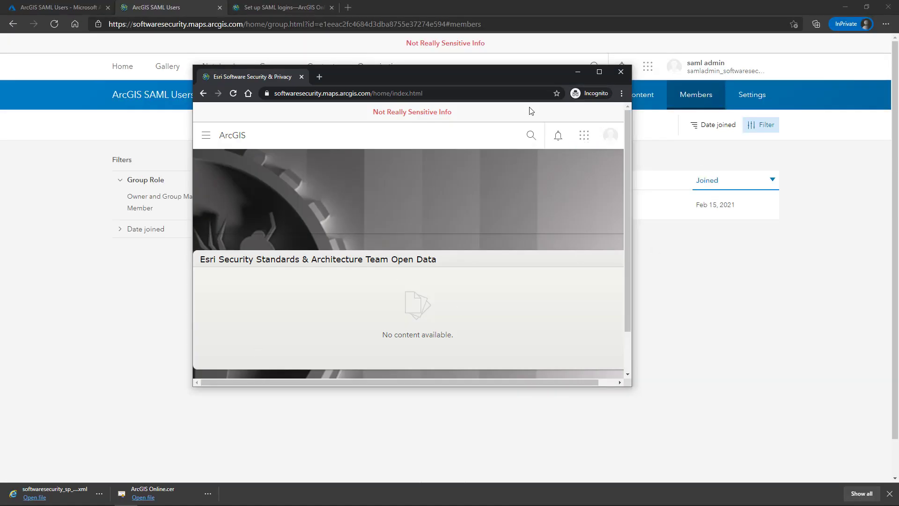
# - Sign the test user out in the private window, then back in via Azure AD, accepting the rules
pyautogui.moveTo(506, 72); pyautogui.dragTo(518, 253)
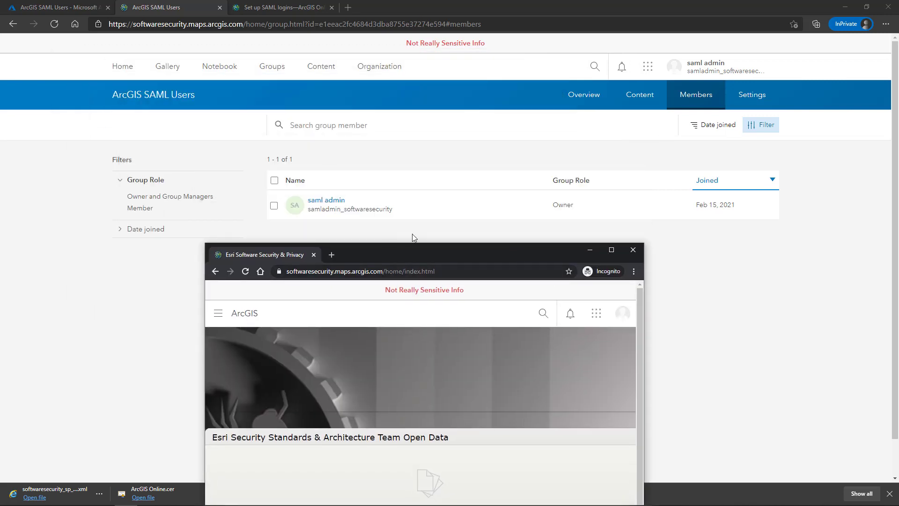
pyautogui.moveTo(443, 255); pyautogui.dragTo(647, 68)
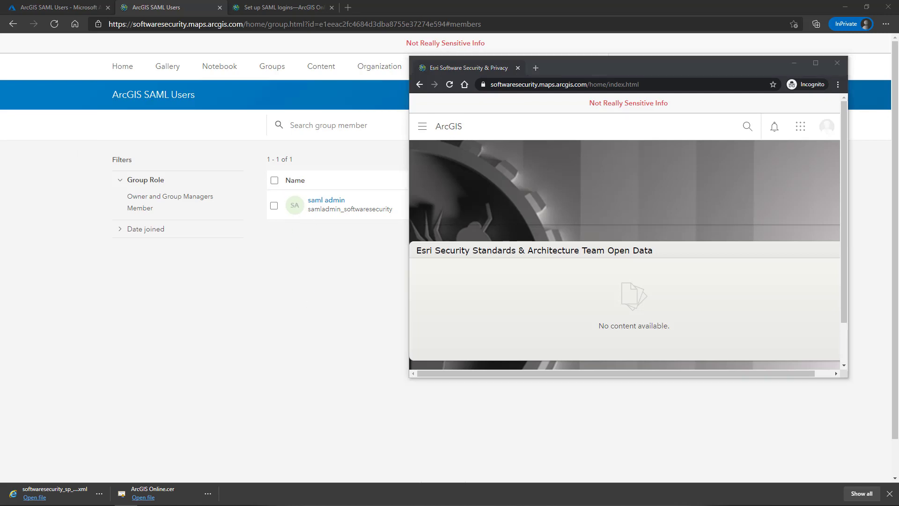
pyautogui.moveTo(632, 64); pyautogui.dragTo(506, 65)
pyautogui.click(697, 127)
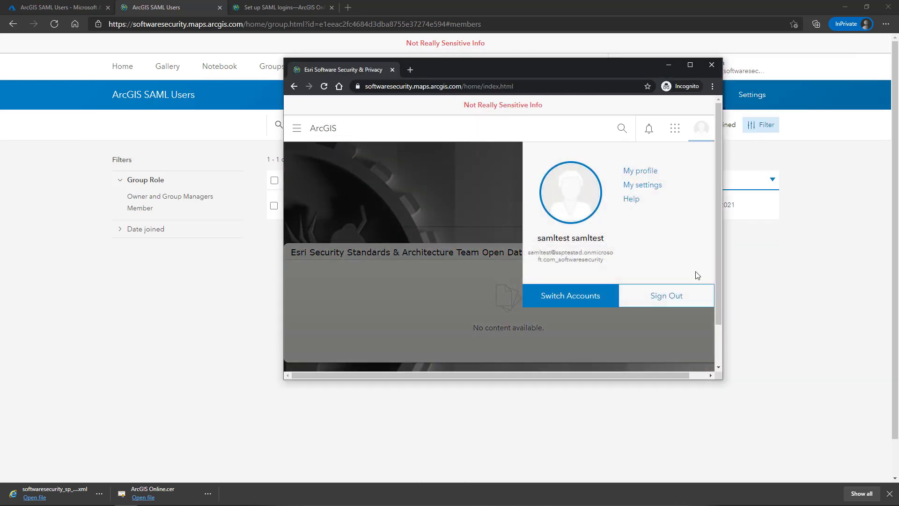
pyautogui.click(675, 297)
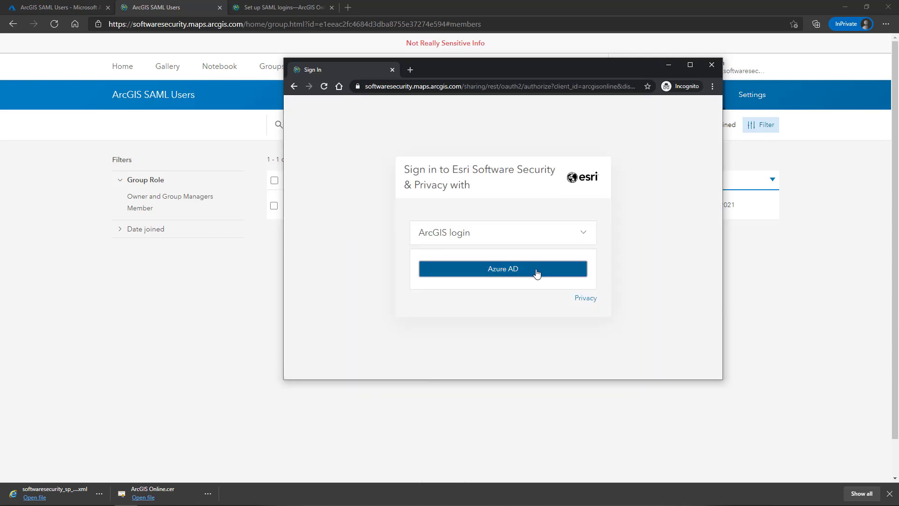
pyautogui.click(536, 272)
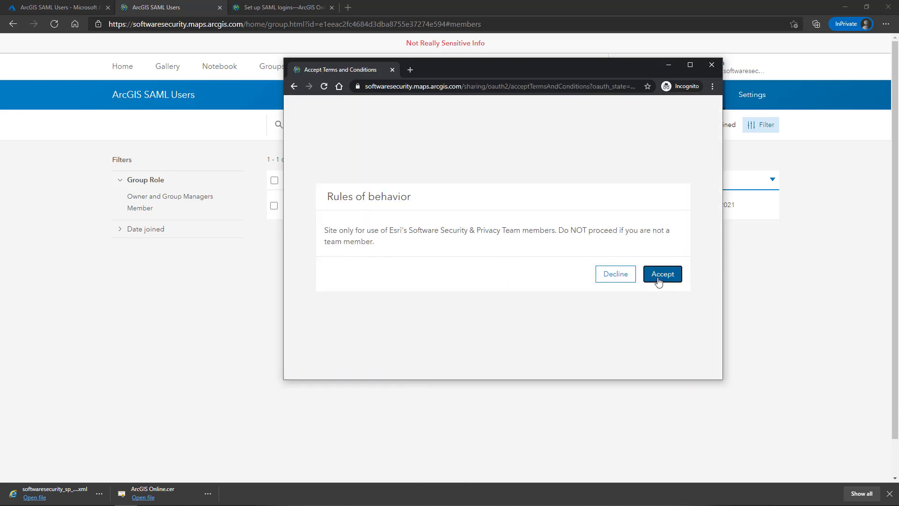
pyautogui.click(657, 279)
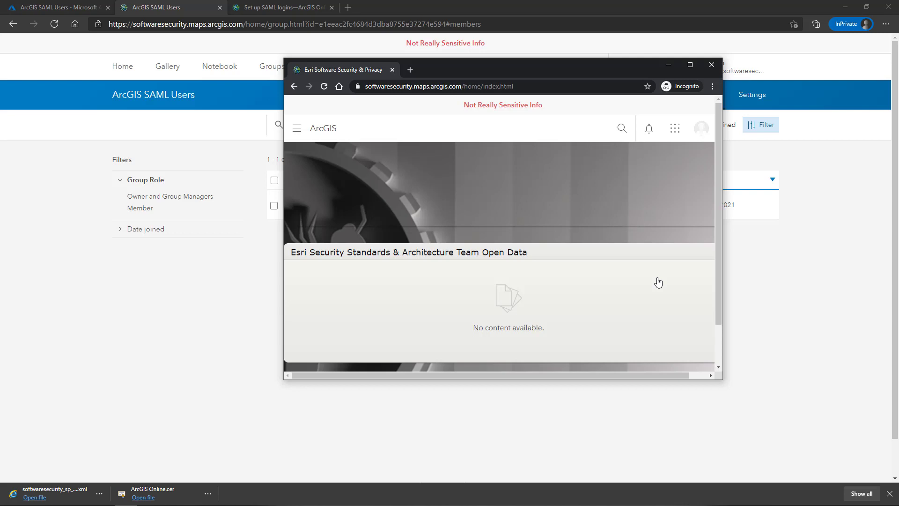
pyautogui.click(800, 296)
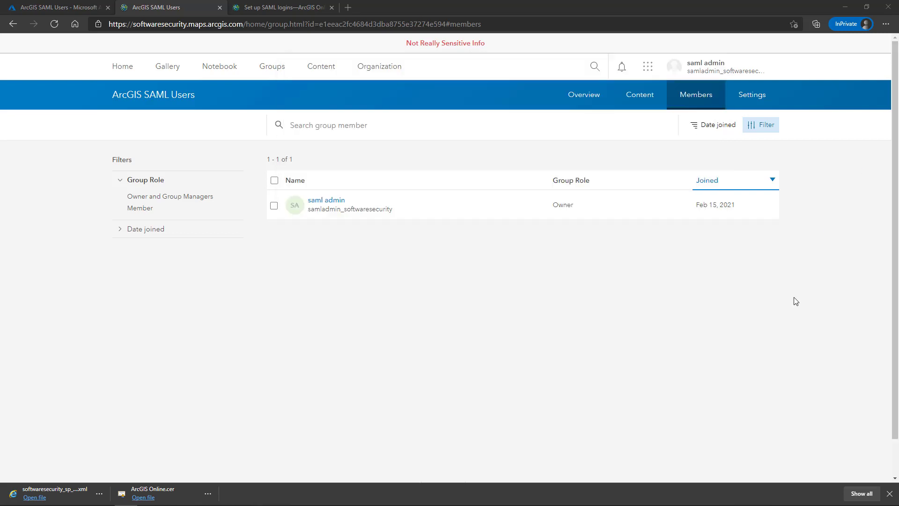
# - Refresh the group's Members list to show the SAML test user, then switch to the Azure group
pyautogui.click(55, 24)
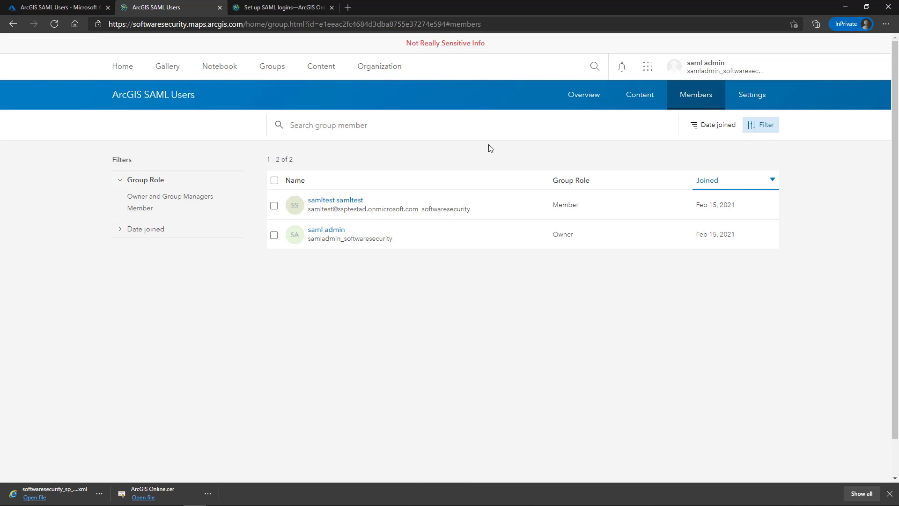
pyautogui.click(56, 7)
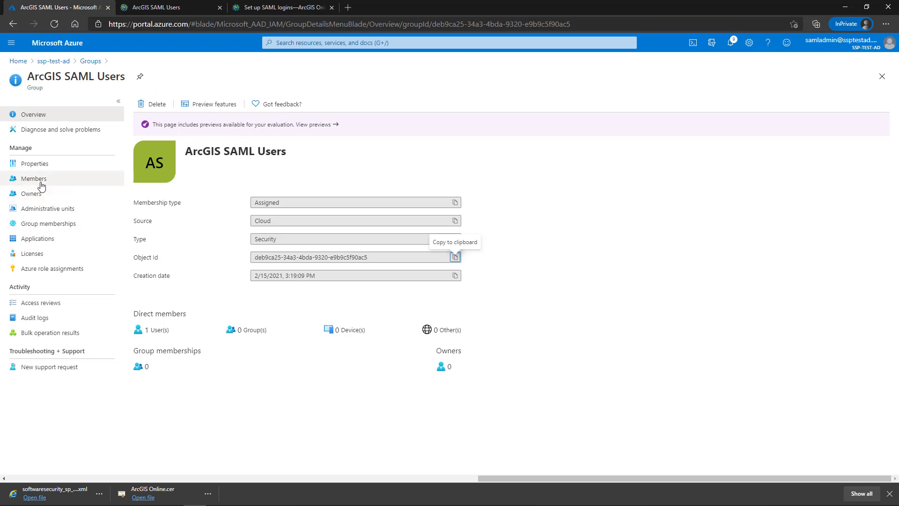
# - Check the Azure group's Members and Properties to confirm the test user and Object id
pyautogui.click(46, 180)
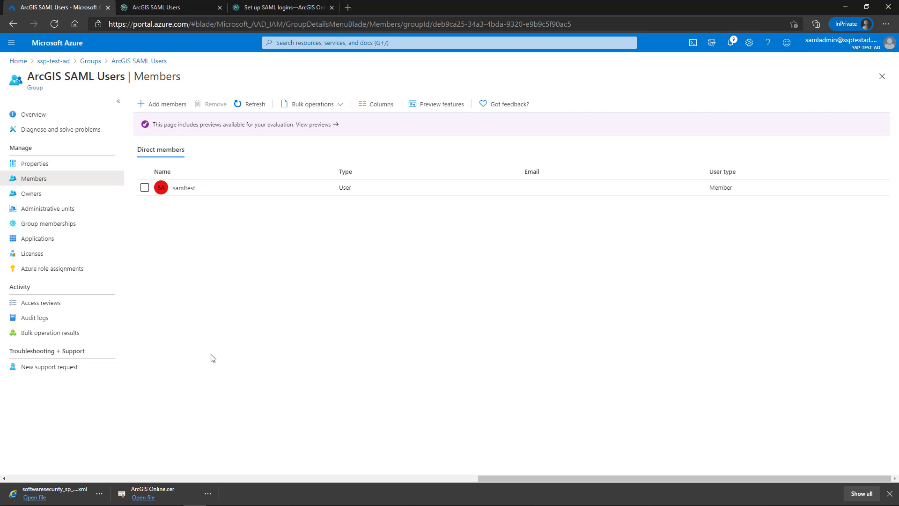
pyautogui.click(35, 163)
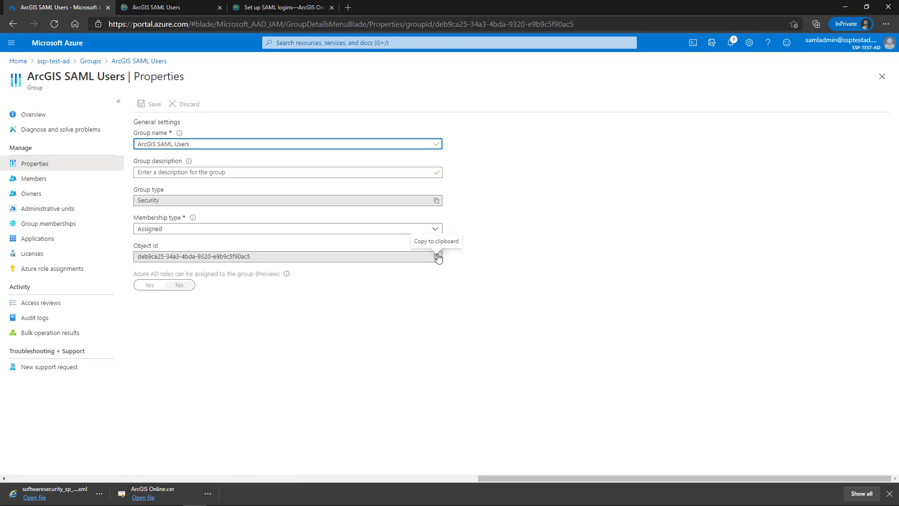
pyautogui.click(180, 7)
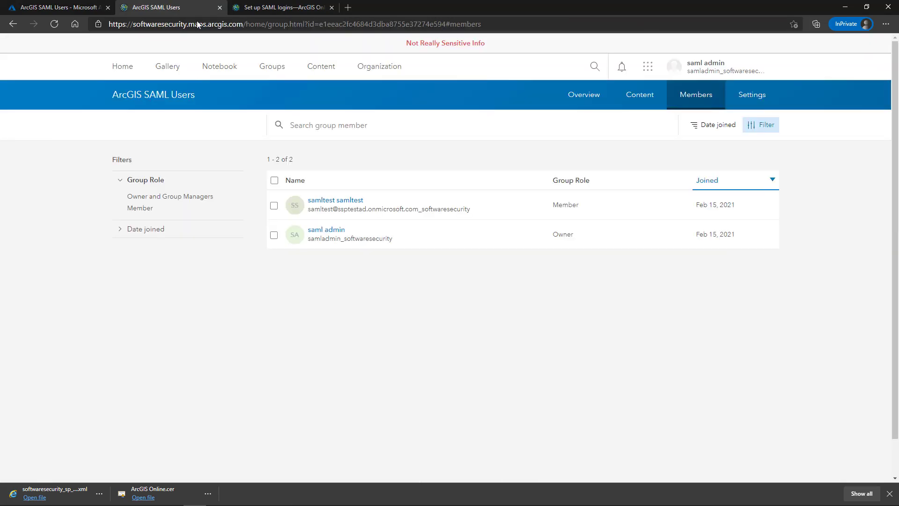
pyautogui.click(759, 98)
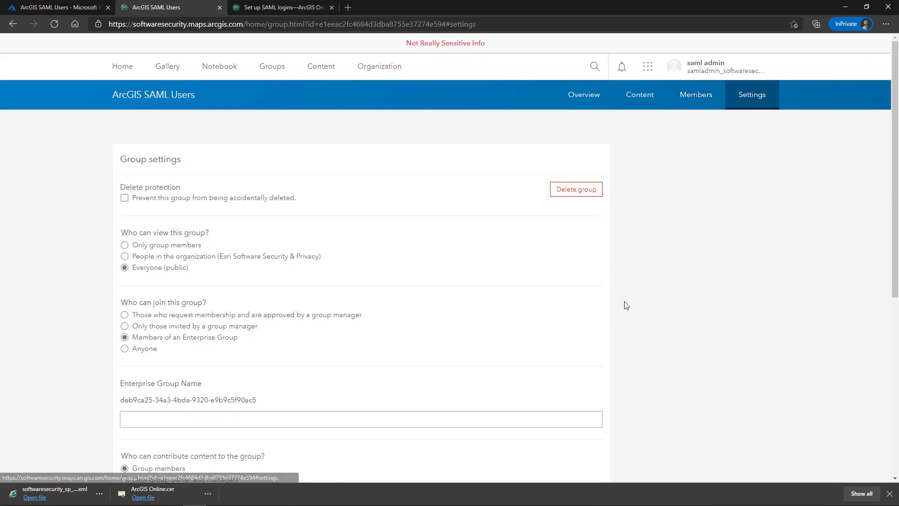
pyautogui.scroll(-4, 625, 302)
pyautogui.scroll(5, 544, 223)
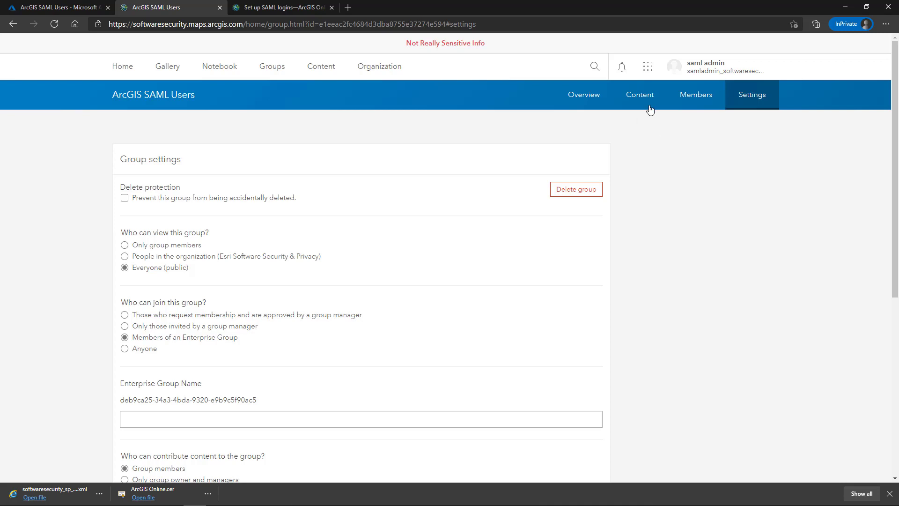
pyautogui.click(684, 94)
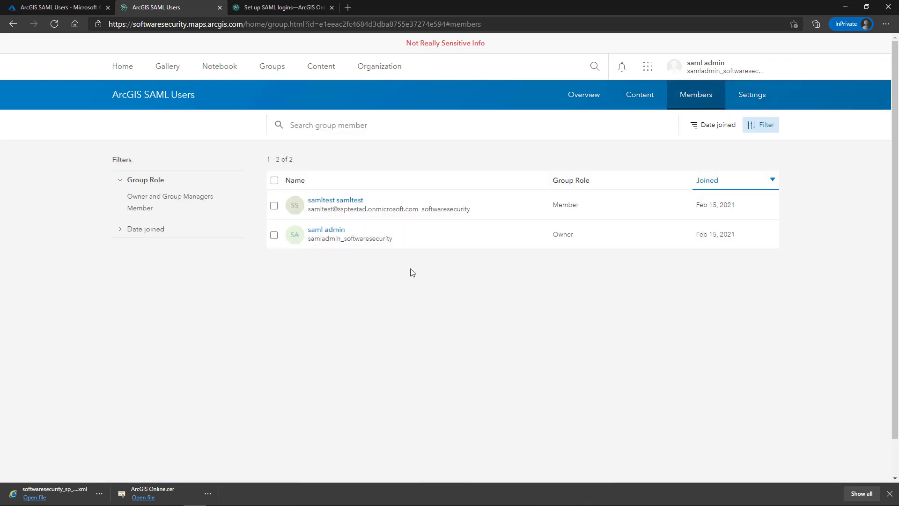